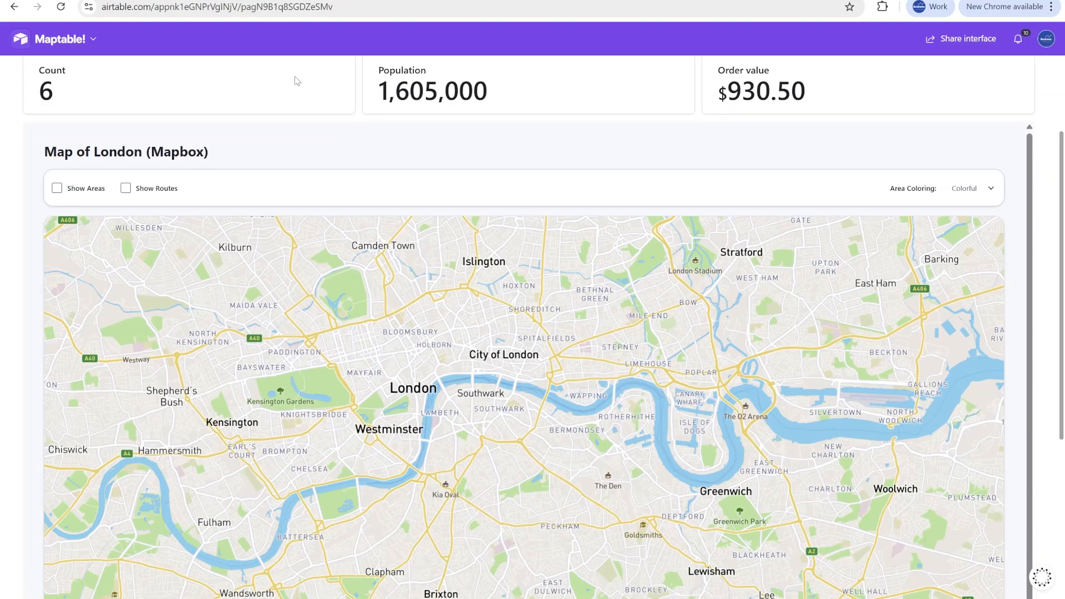
- Show the areas on the Map of London and look over the coloured boundaries
{"action": "left_click", "coordinate": [57, 188]}
{"action": "scroll", "coordinate": [1050, 384], "scroll_direction": "down", "scroll_amount": 4}
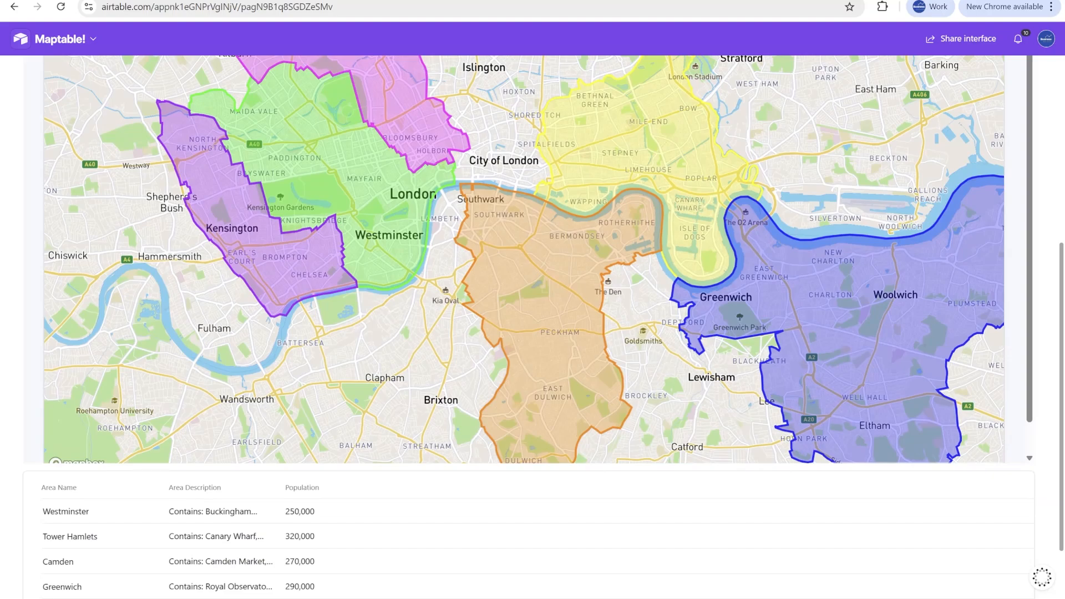
{"action": "scroll", "coordinate": [1053, 287], "scroll_direction": "up", "scroll_amount": 5}
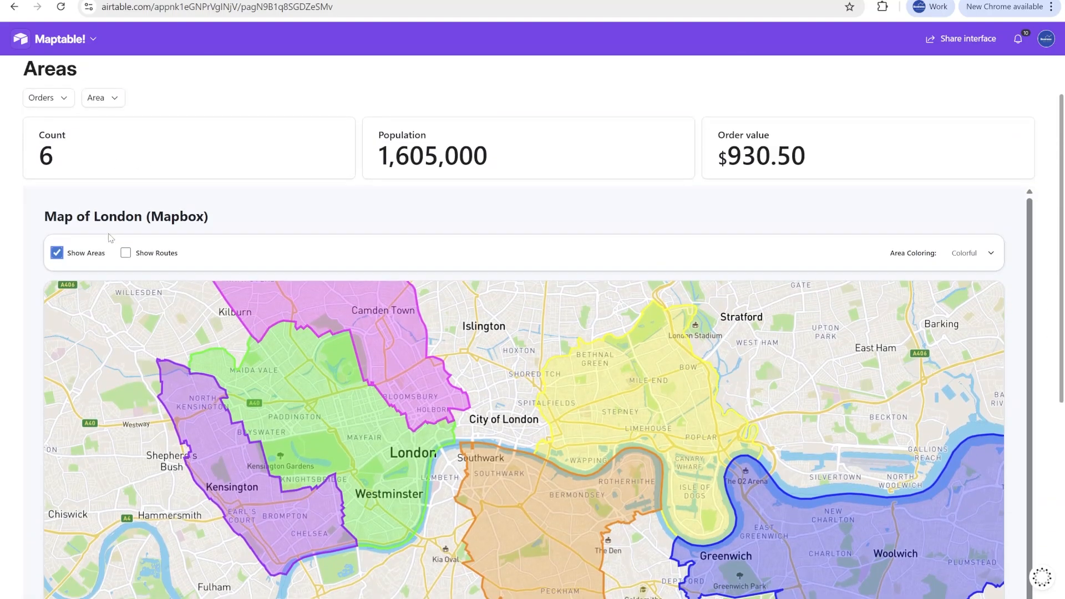
- Show the rider routes over the London map, inspect them and hide them again
{"action": "left_click", "coordinate": [126, 254]}
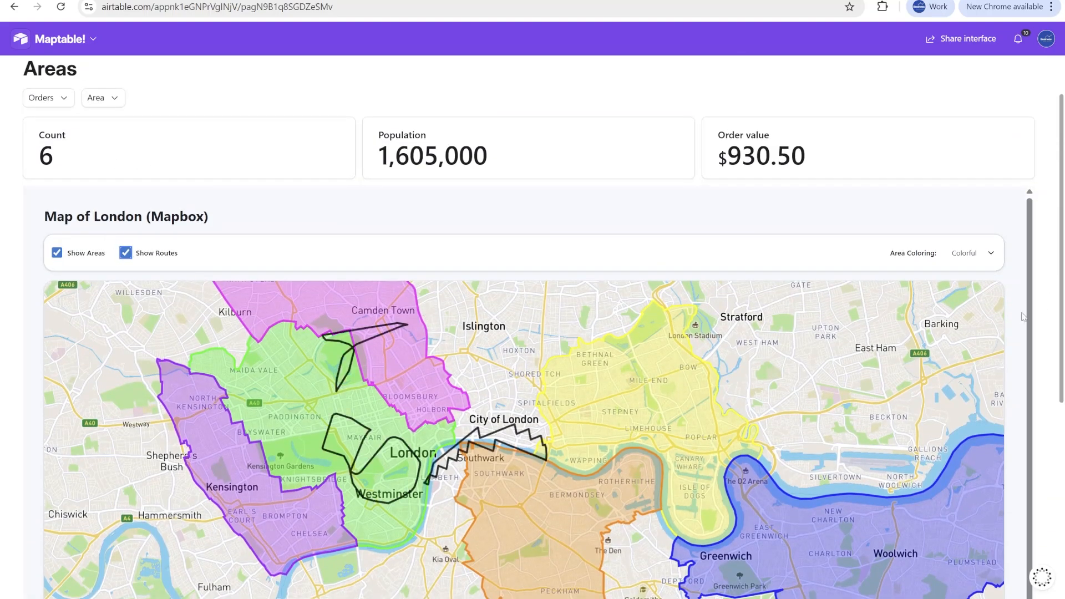
{"action": "scroll", "coordinate": [1036, 309], "scroll_direction": "down", "scroll_amount": 2}
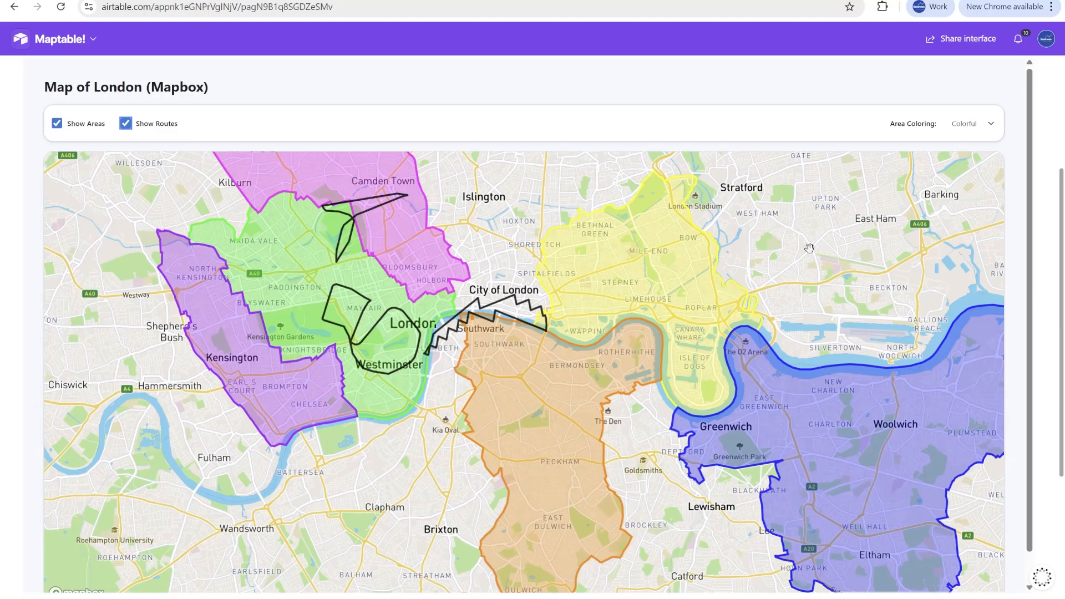
{"action": "left_click", "coordinate": [126, 123]}
{"action": "scroll", "coordinate": [528, 117], "scroll_direction": "up", "scroll_amount": 1}
{"action": "scroll", "coordinate": [521, 134], "scroll_direction": "up", "scroll_amount": 3}
{"action": "scroll", "coordinate": [515, 148], "scroll_direction": "down", "scroll_amount": 1}
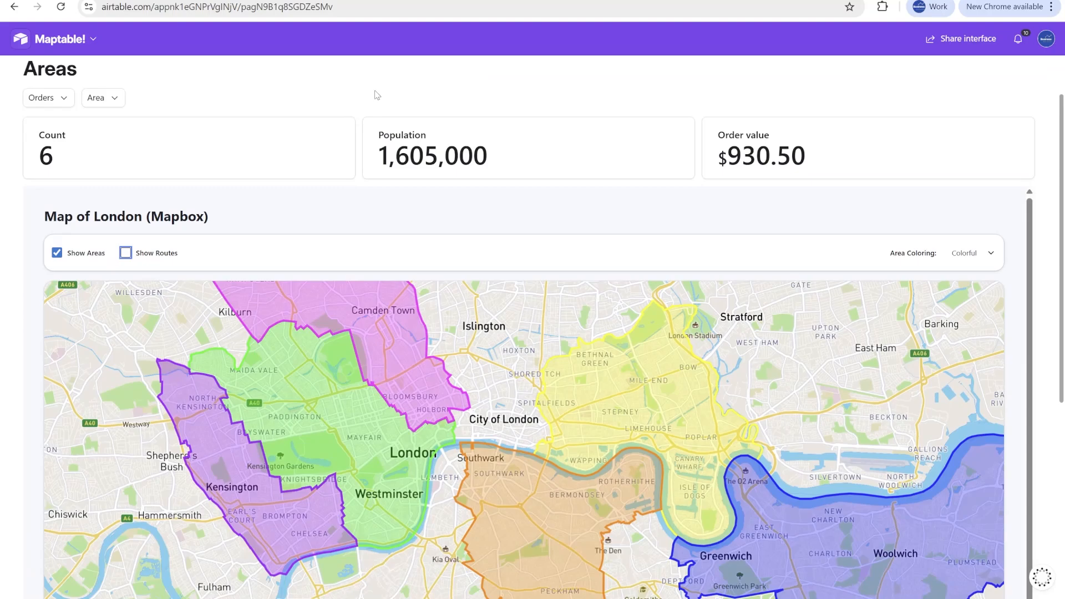
- Filter the dashboard by area to Camden, Kensington & Chelsea, Westminster and Greenwich, and review the filtered map
{"action": "left_click", "coordinate": [99, 107]}
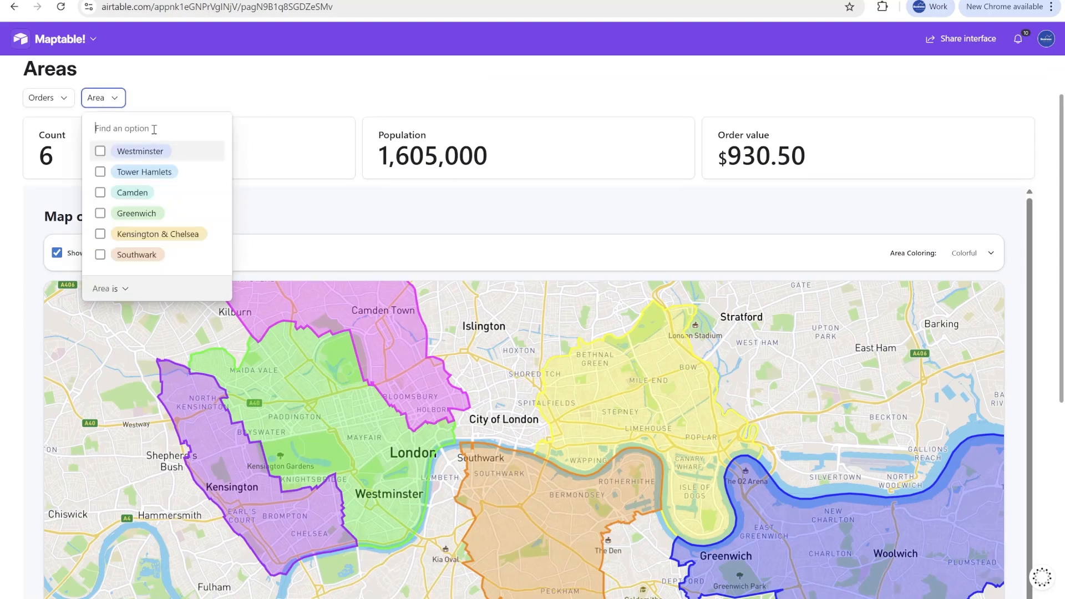
{"action": "left_click", "coordinate": [134, 200]}
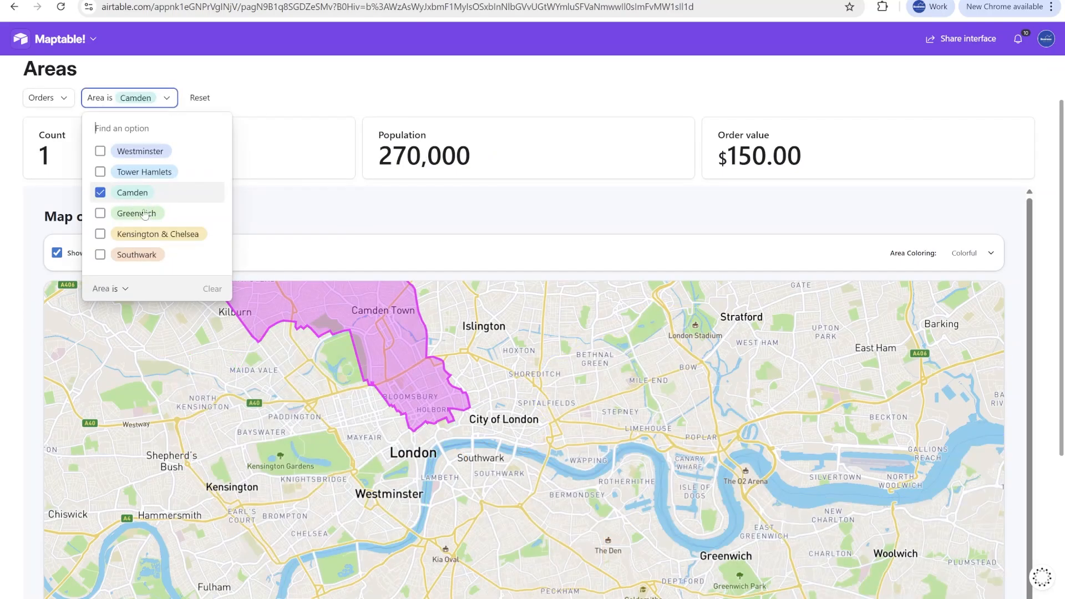
{"action": "left_click", "coordinate": [145, 229]}
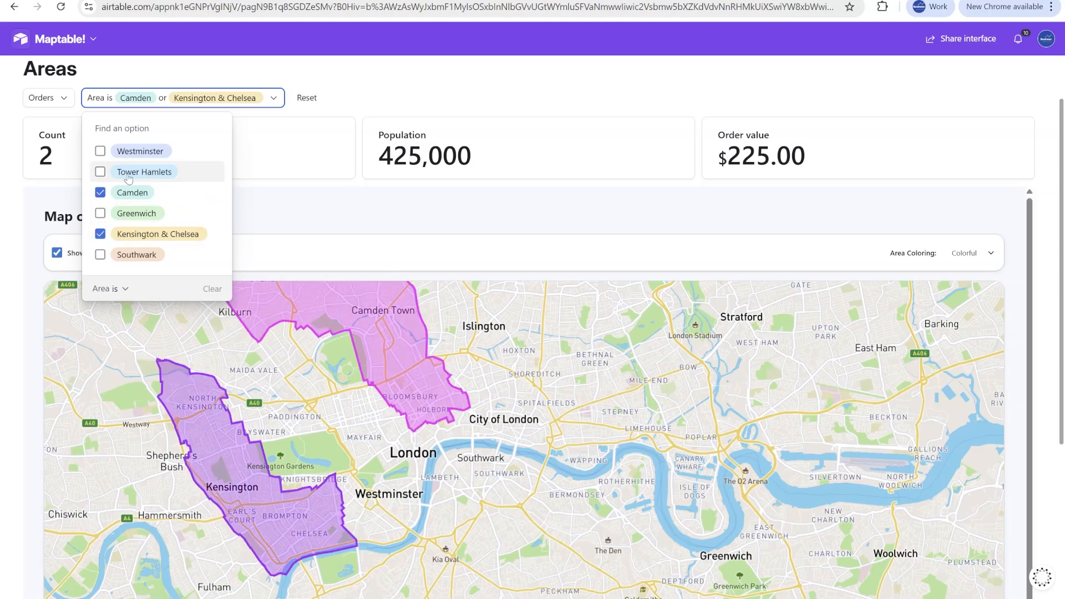
{"action": "left_click", "coordinate": [122, 159]}
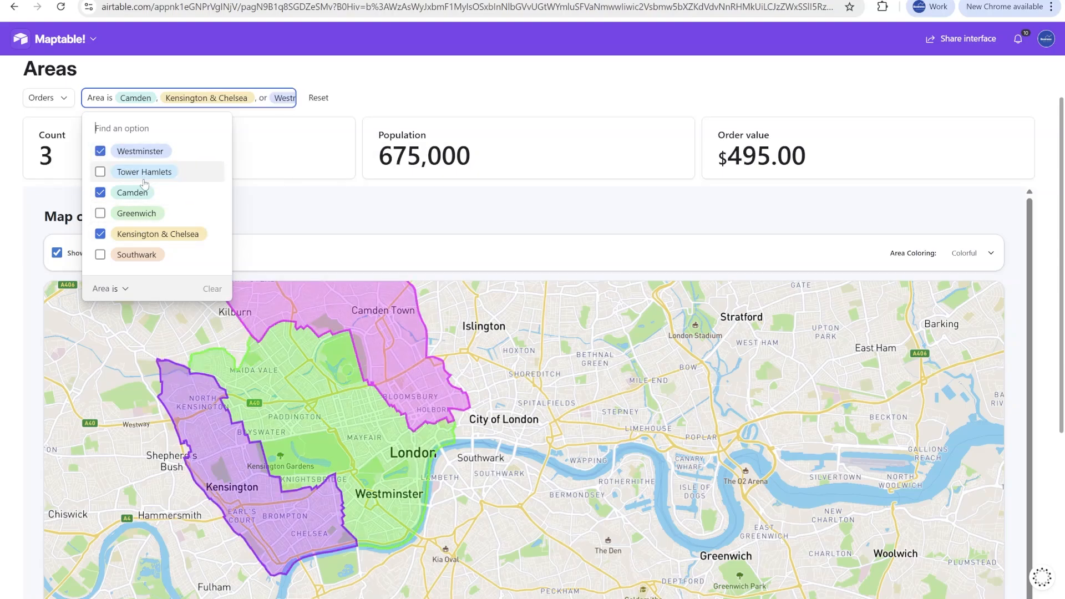
{"action": "left_click", "coordinate": [158, 217]}
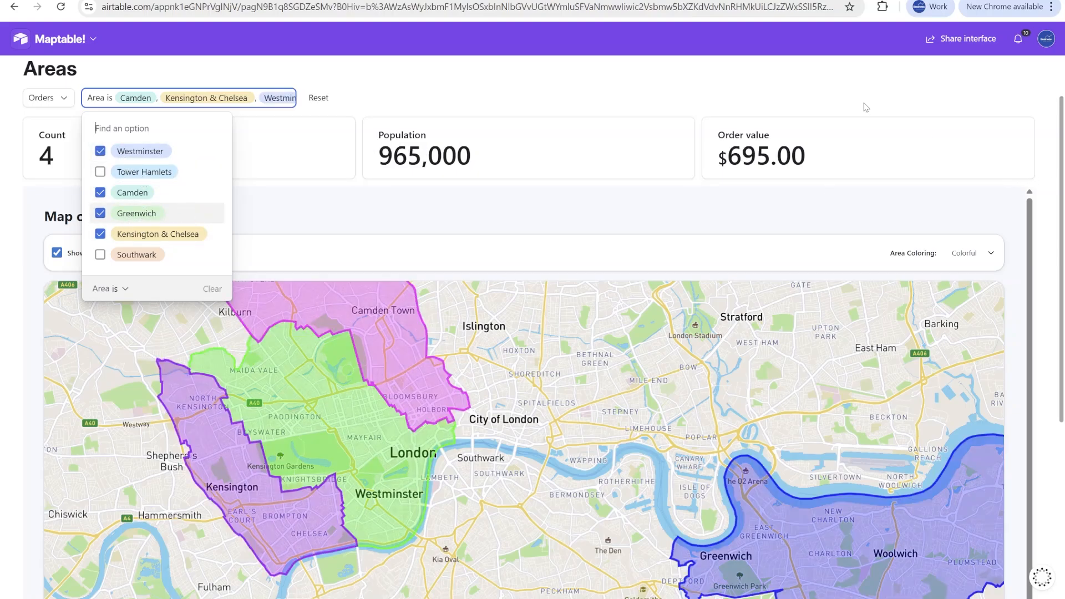
{"action": "left_click", "coordinate": [999, 99]}
{"action": "scroll", "coordinate": [1051, 155], "scroll_direction": "down", "scroll_amount": 4}
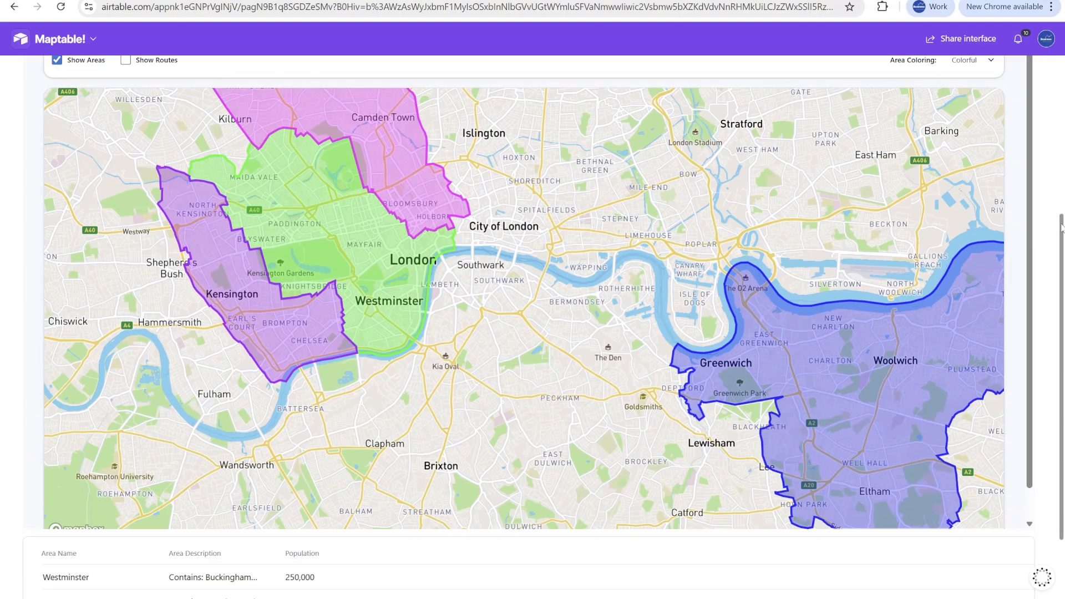
{"action": "scroll", "coordinate": [1043, 228], "scroll_direction": "up", "scroll_amount": 5}
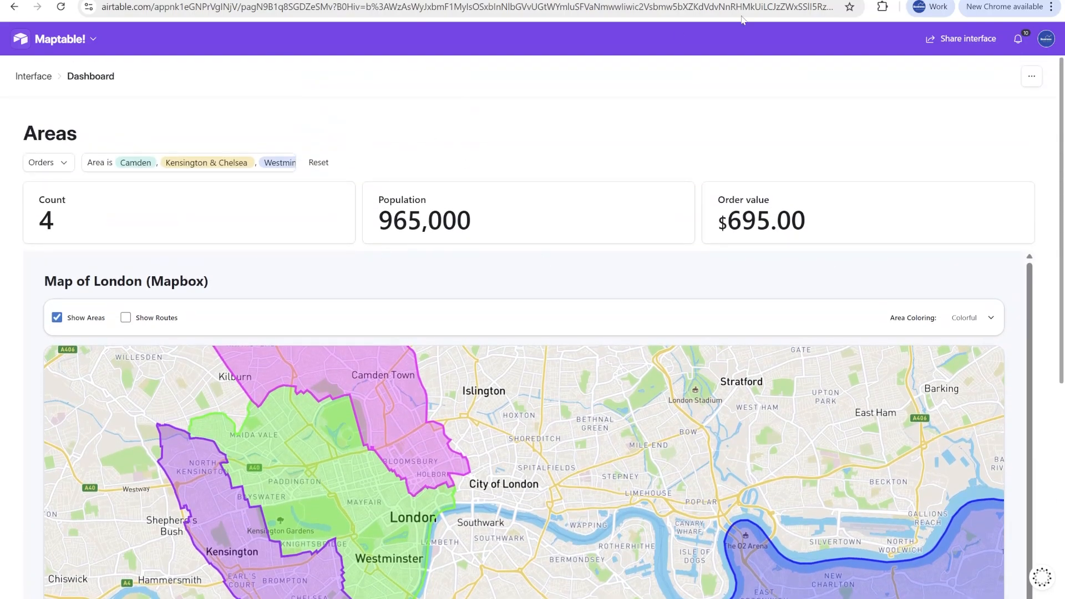
- Switch to YouTube and browse the Business Automated! channel's home page as far as the For You videos
{"action": "scroll", "coordinate": [1037, 155], "scroll_direction": "down", "scroll_amount": 3}
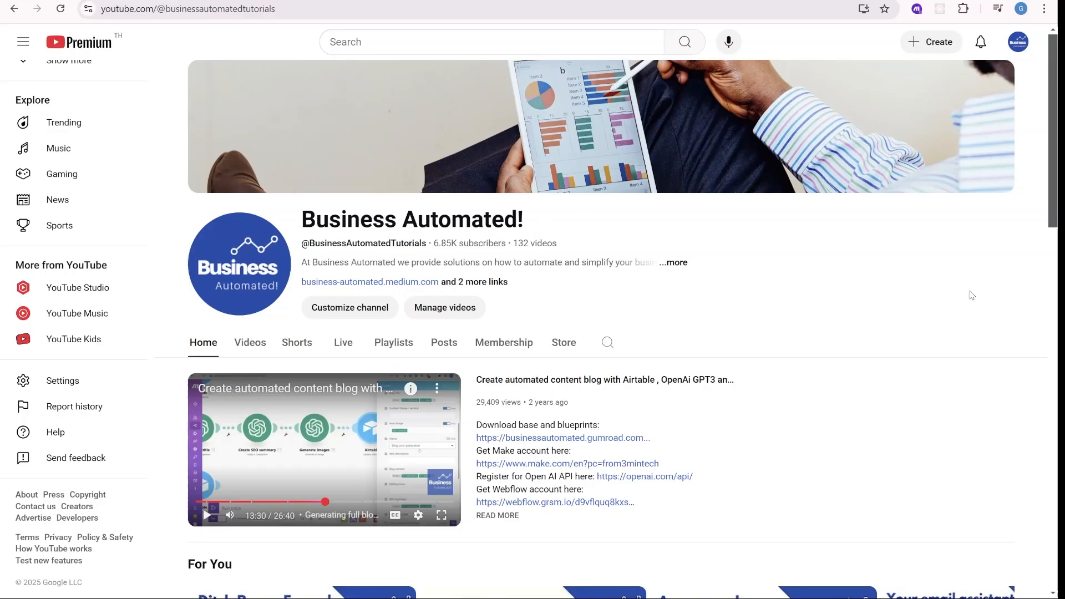
{"action": "scroll", "coordinate": [972, 296], "scroll_direction": "down", "scroll_amount": 1}
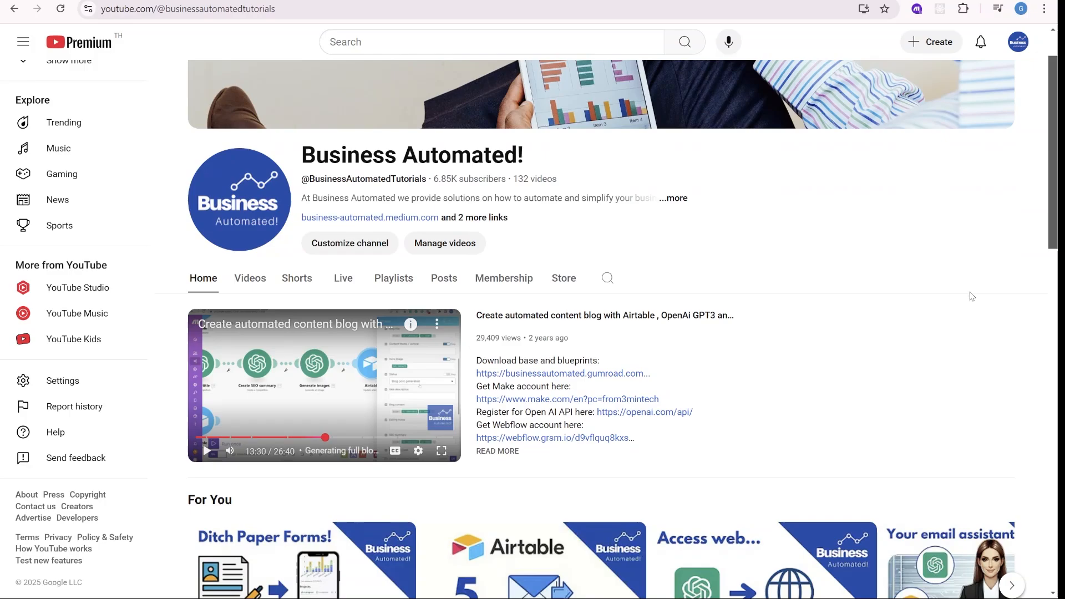
{"action": "scroll", "coordinate": [971, 295], "scroll_direction": "down", "scroll_amount": 3}
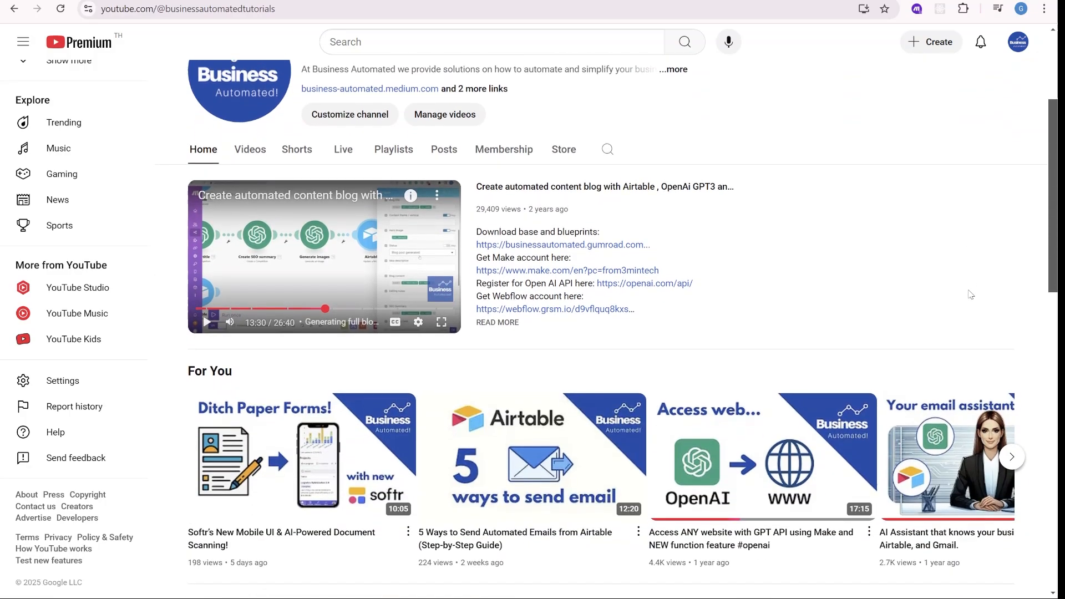
{"action": "scroll", "coordinate": [971, 295], "scroll_direction": "down", "scroll_amount": 1}
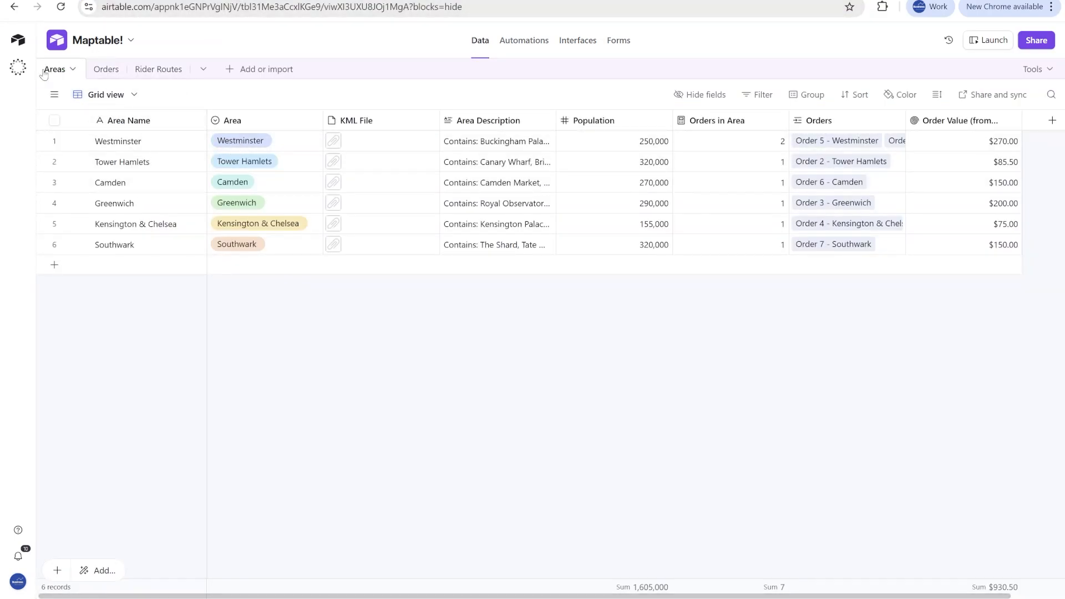
- Examine the KML File, Area Description and Population fields in the Maptable! base's Areas table
{"action": "left_click", "coordinate": [381, 145]}
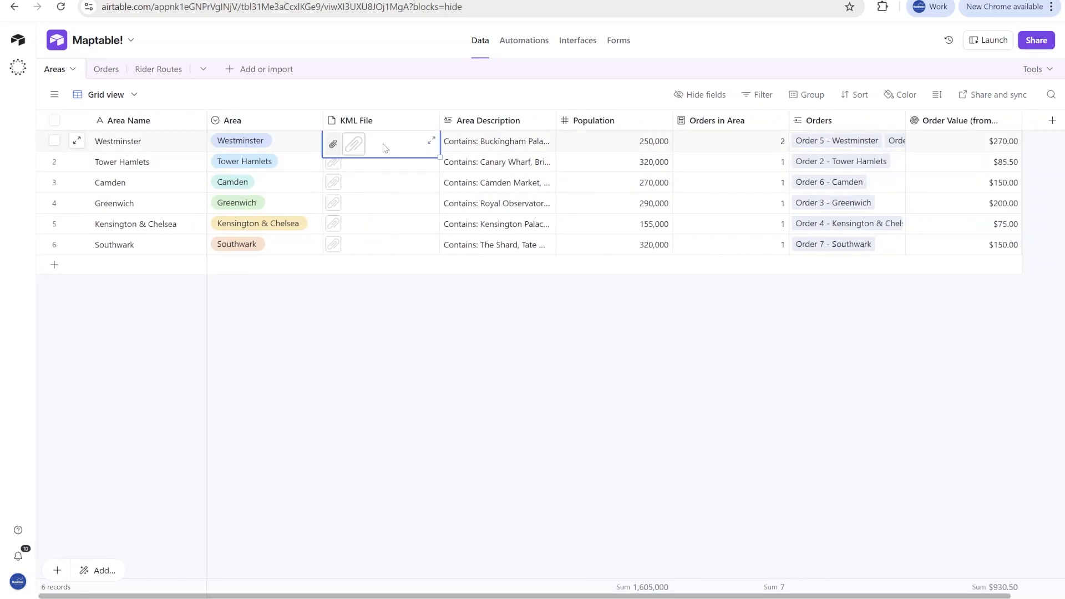
{"action": "left_click", "coordinate": [499, 149]}
{"action": "left_click_drag", "start_coordinate": [500, 150], "coordinate": [520, 249]}
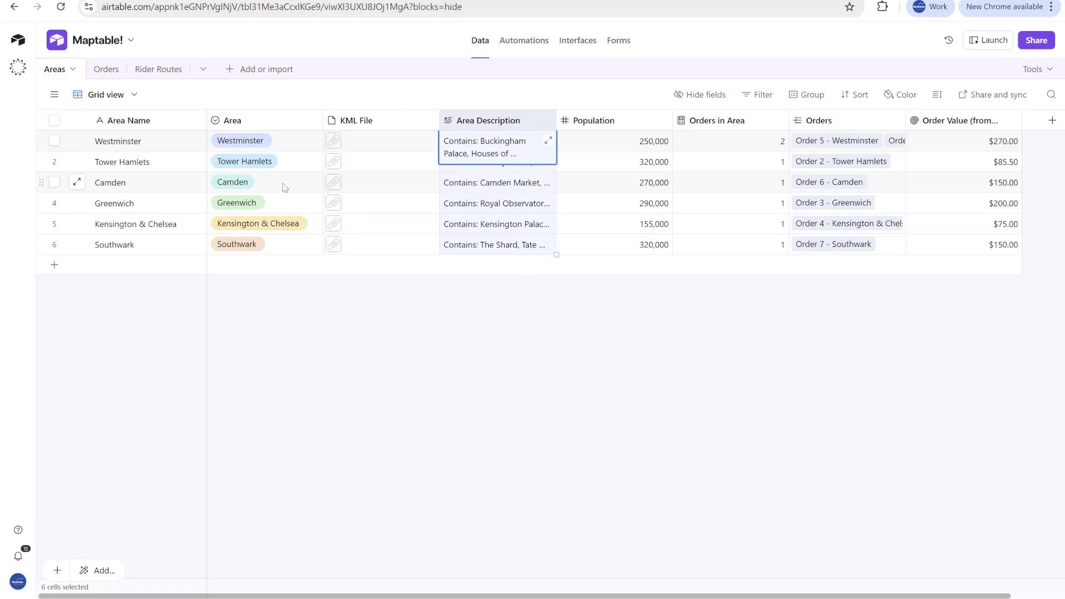
{"action": "left_click", "coordinate": [655, 162]}
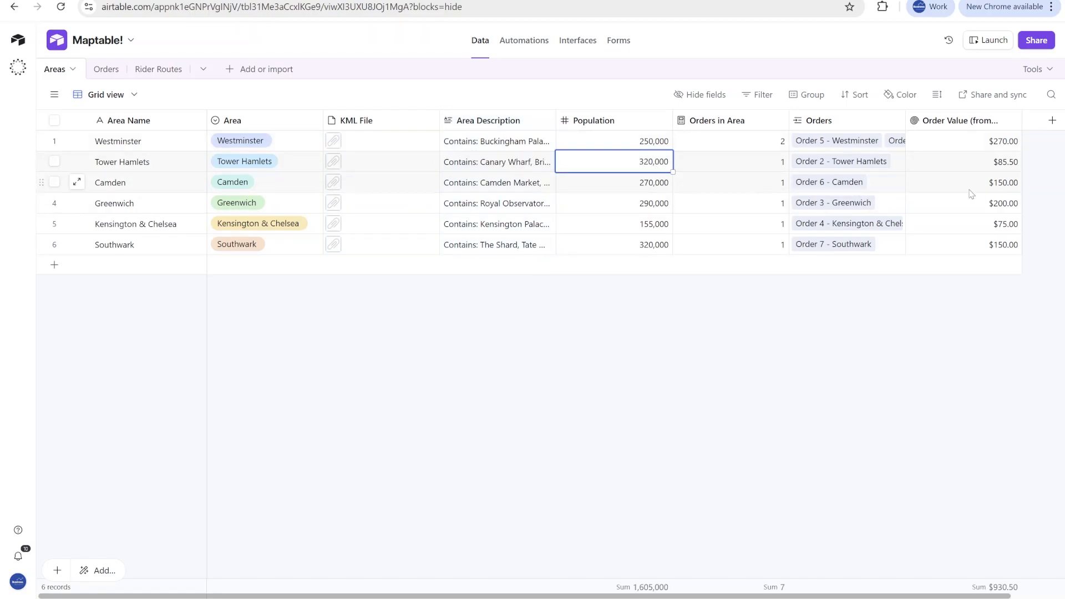
- Preview Camden's KML attachment, close it, and check the KML files of Greenwich, Westminster and Southwark
{"action": "left_click", "coordinate": [364, 166]}
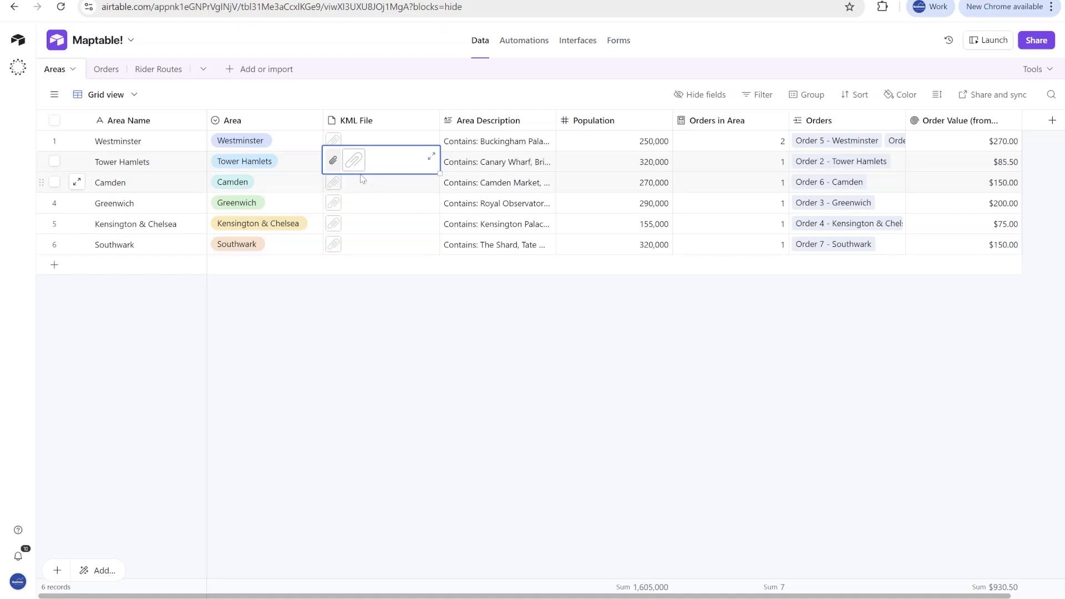
{"action": "left_click", "coordinate": [358, 182]}
{"action": "left_click", "coordinate": [355, 181]}
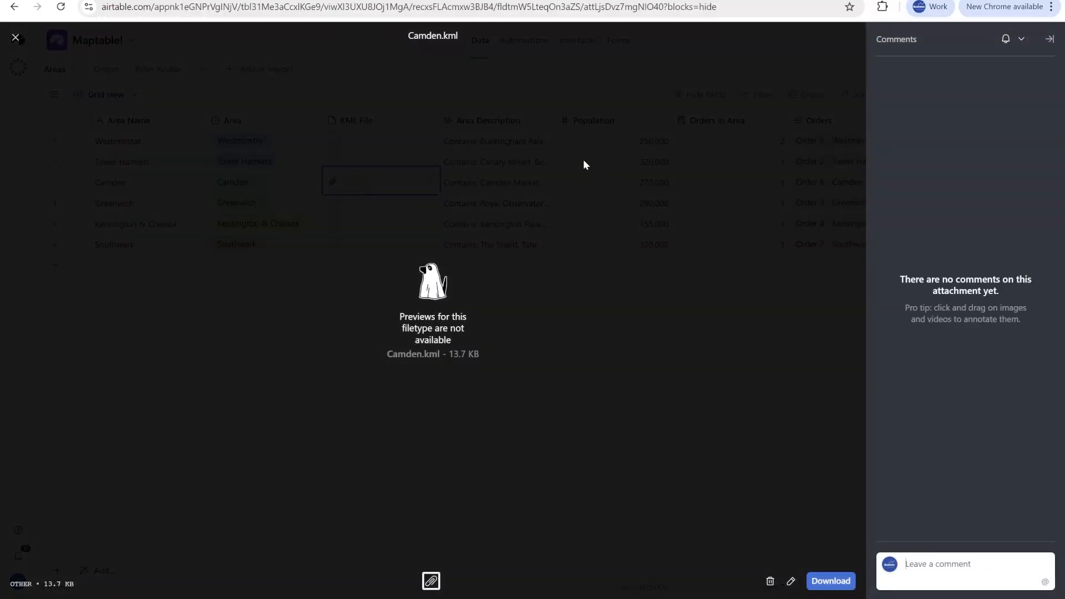
{"action": "left_click", "coordinate": [16, 38]}
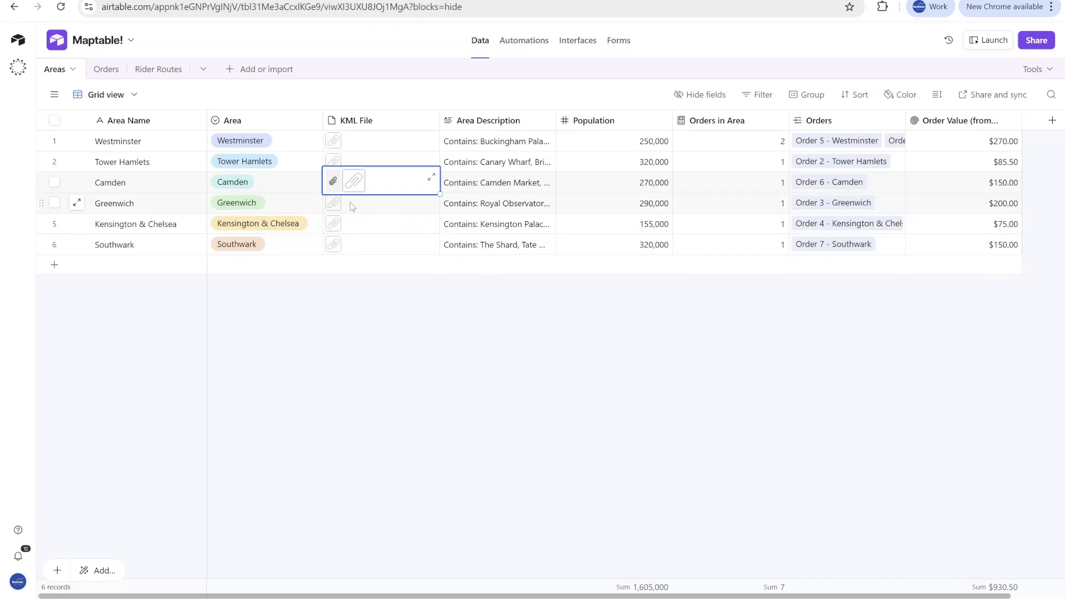
{"action": "left_click", "coordinate": [387, 210]}
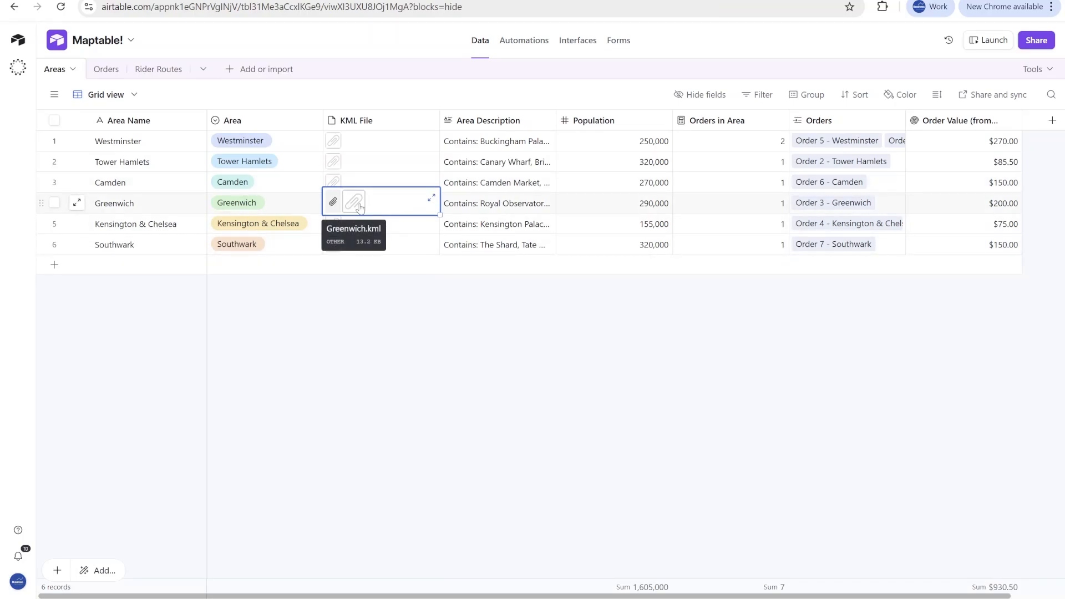
{"action": "left_click", "coordinate": [361, 183]}
{"action": "left_click", "coordinate": [368, 145]}
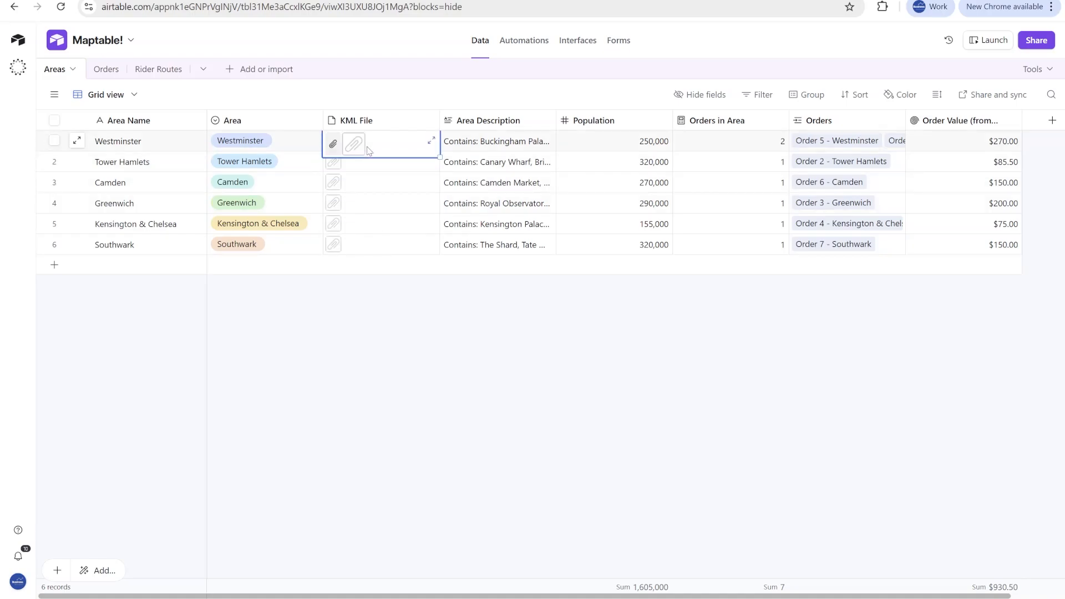
{"action": "left_click", "coordinate": [383, 245]}
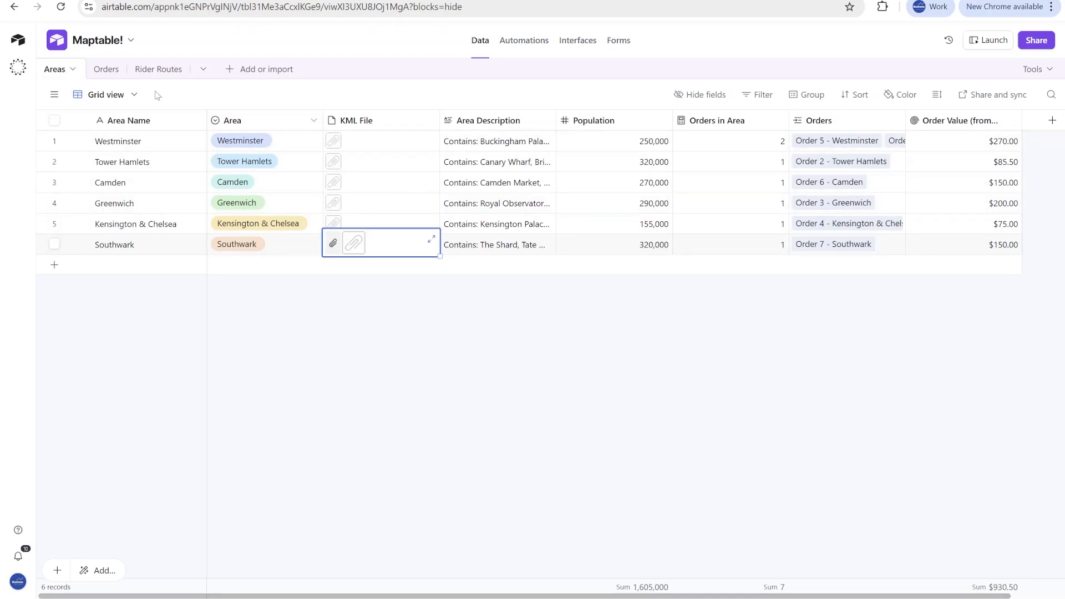
- Open the Orders table and examine how orders link to an area and a GPX route
{"action": "left_click", "coordinate": [107, 69]}
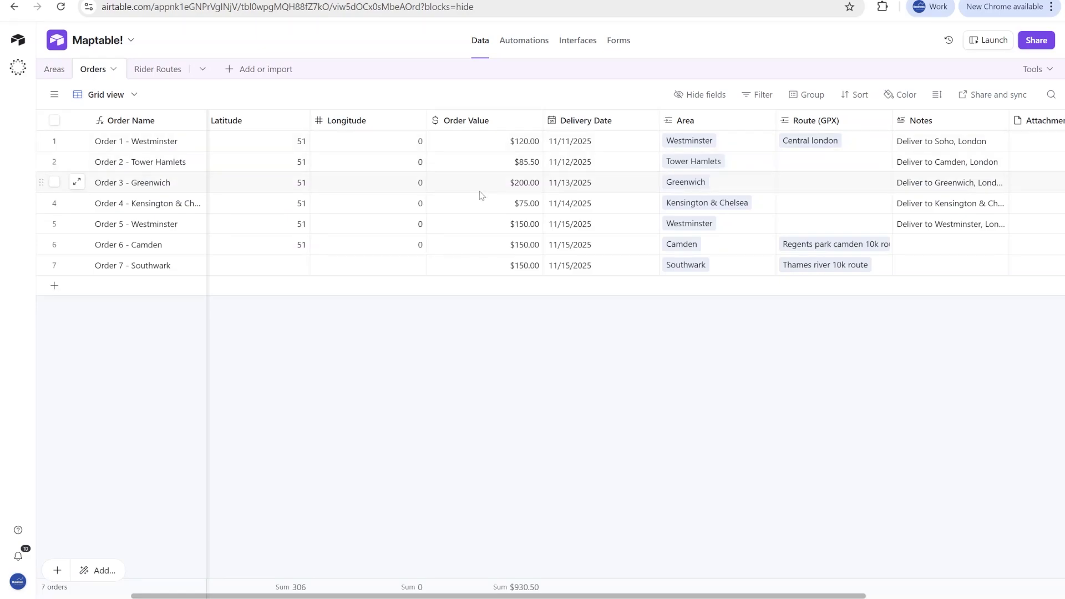
{"action": "left_click", "coordinate": [749, 161]}
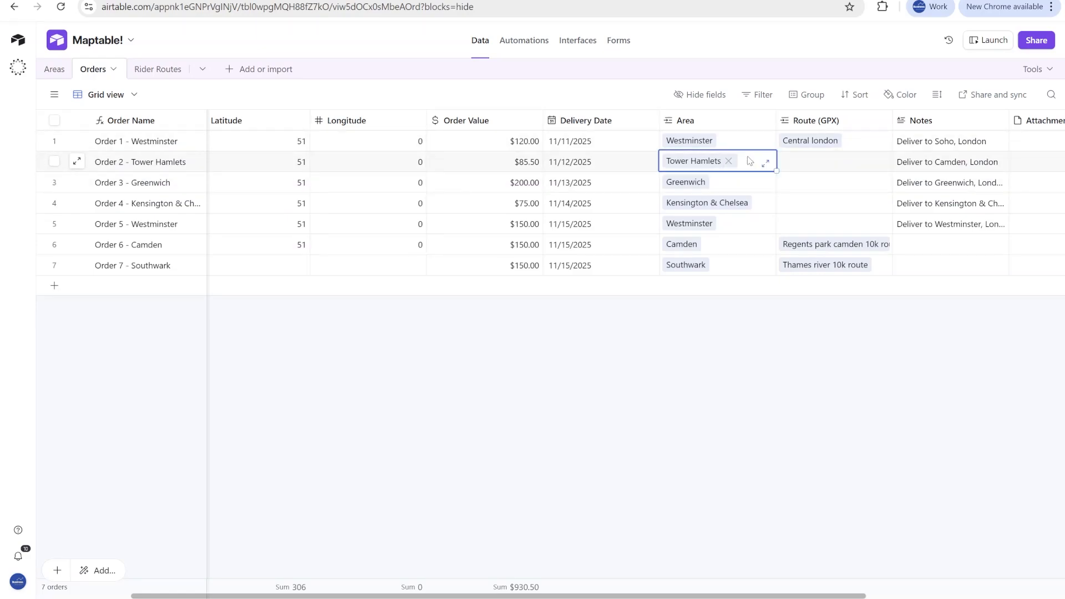
{"action": "left_click", "coordinate": [867, 147]}
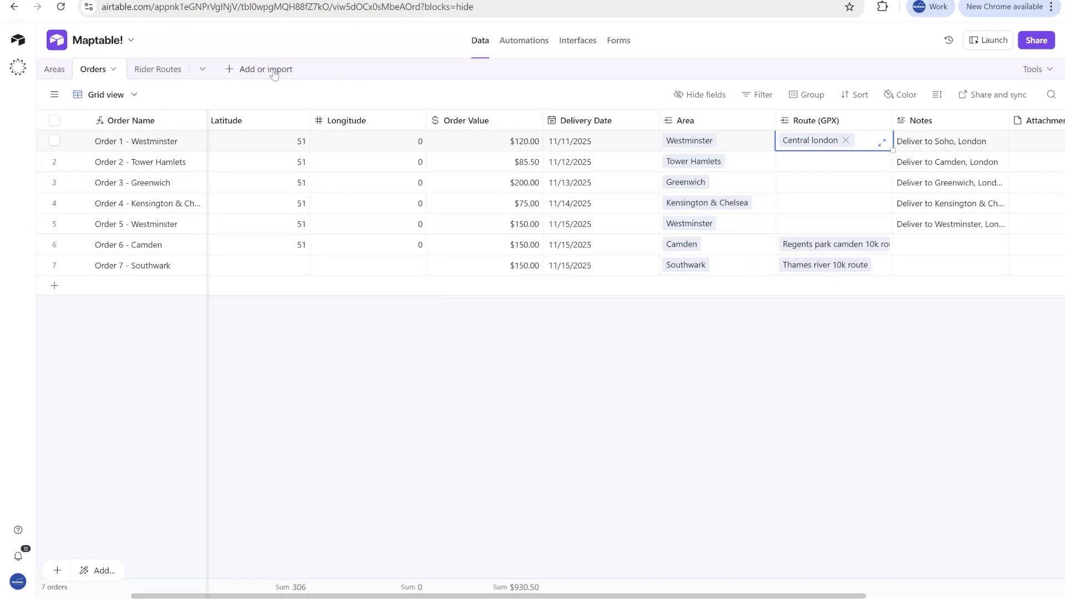
- Open the Rider Routes table and examine its route names, attached GPX files and rider name field
{"action": "left_click", "coordinate": [148, 71]}
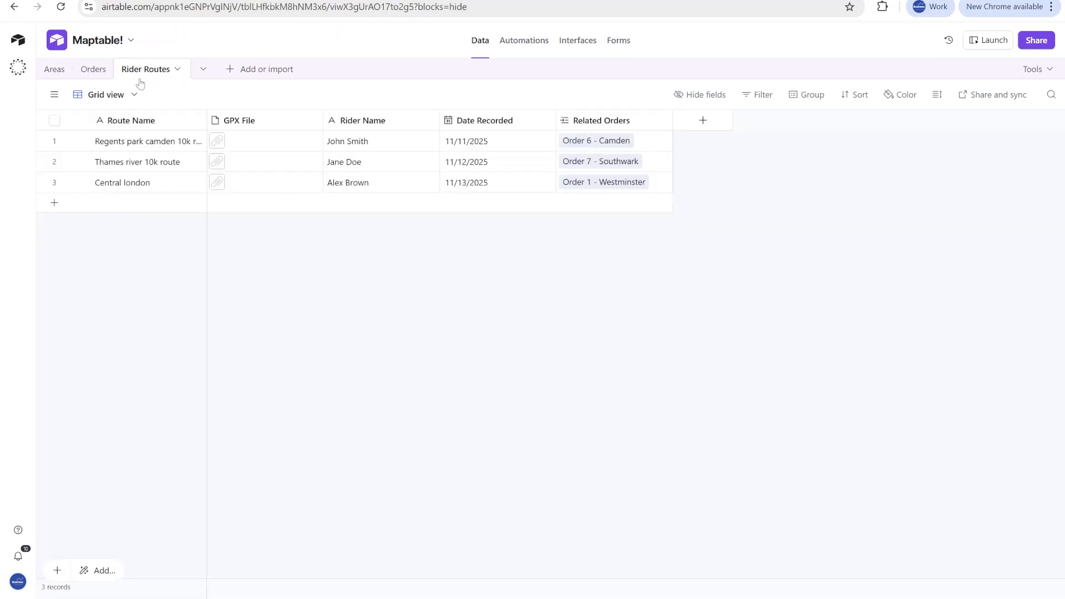
{"action": "left_click", "coordinate": [152, 187]}
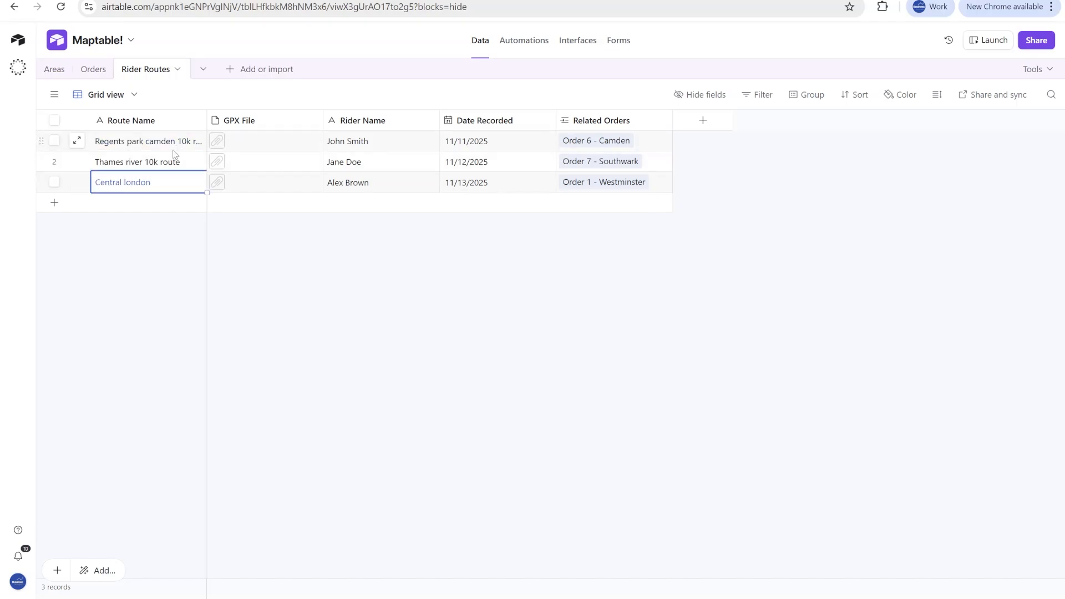
{"action": "left_click", "coordinate": [246, 161]}
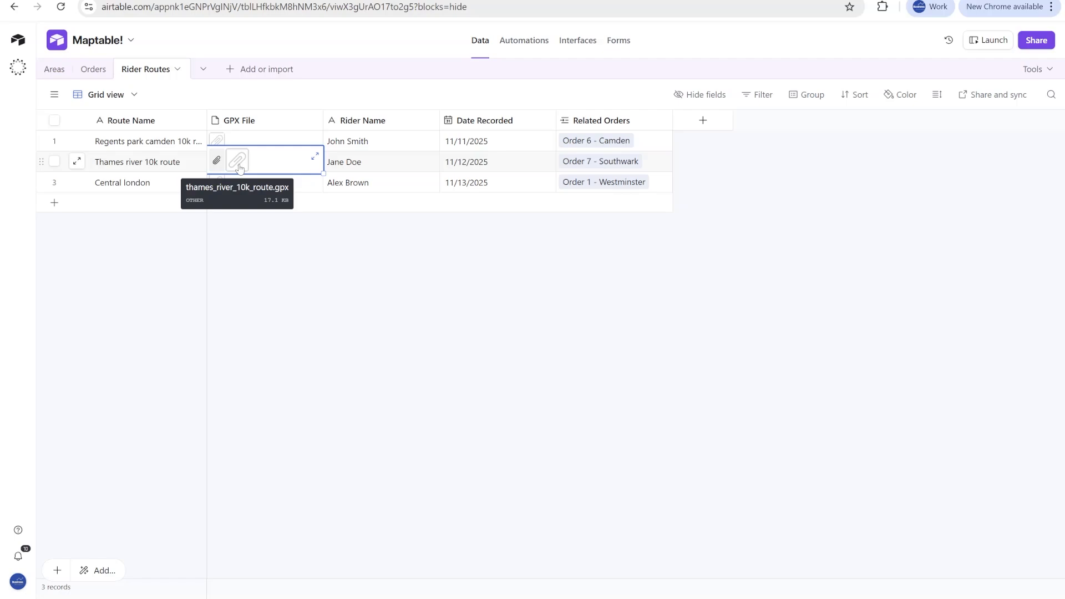
{"action": "left_click", "coordinate": [286, 146]}
{"action": "left_click", "coordinate": [397, 146]}
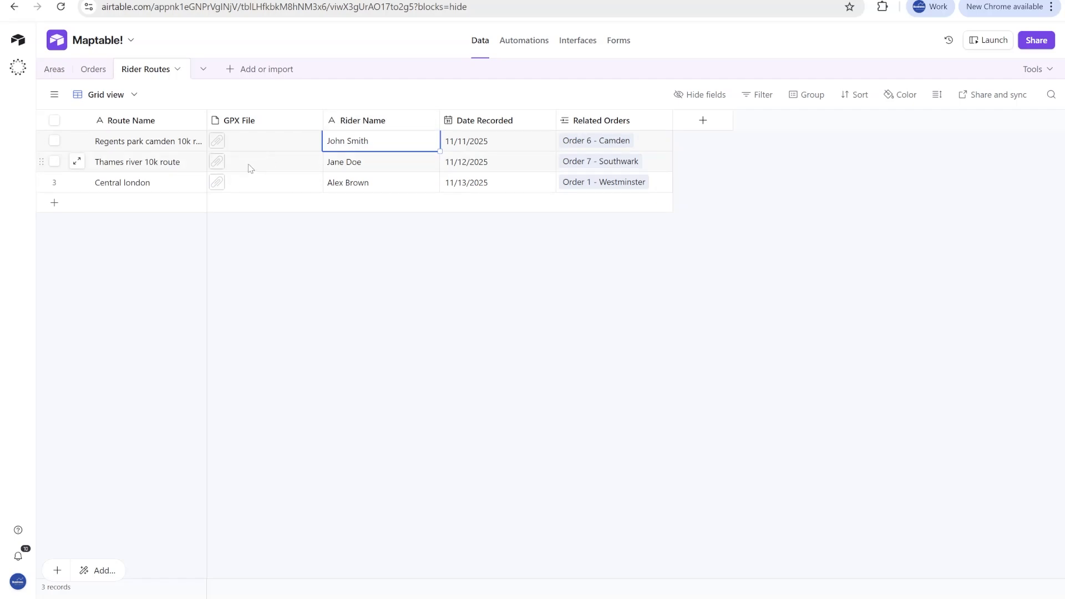
{"action": "left_click", "coordinate": [239, 143]}
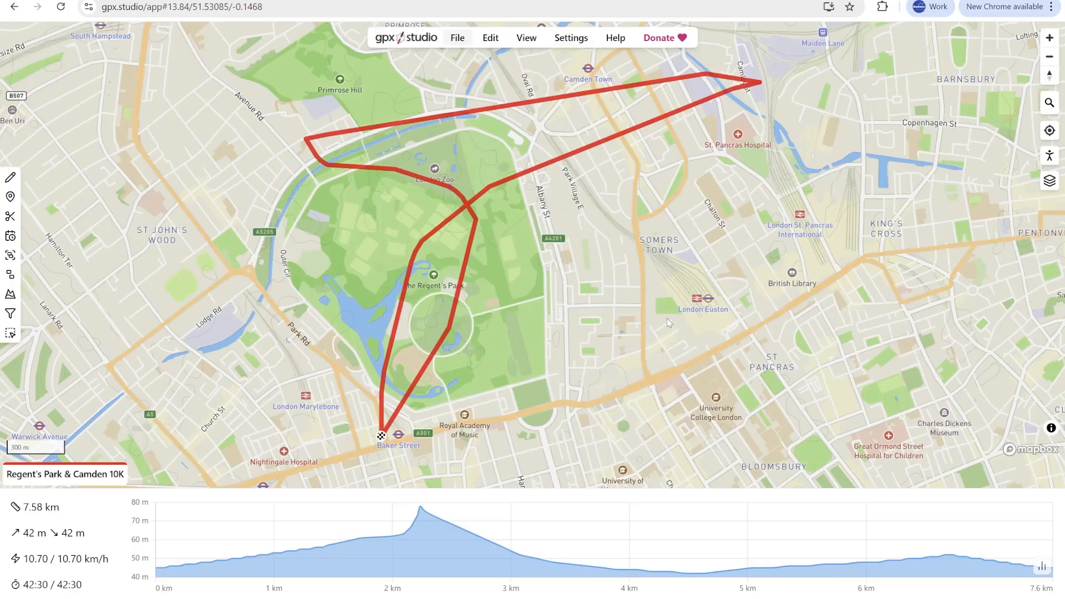
- Examine the Regent's Park & Camden 10K route on the gpx.studio map, moving around its full course
{"action": "left_click_drag", "start_coordinate": [668, 319], "coordinate": [583, 301]}
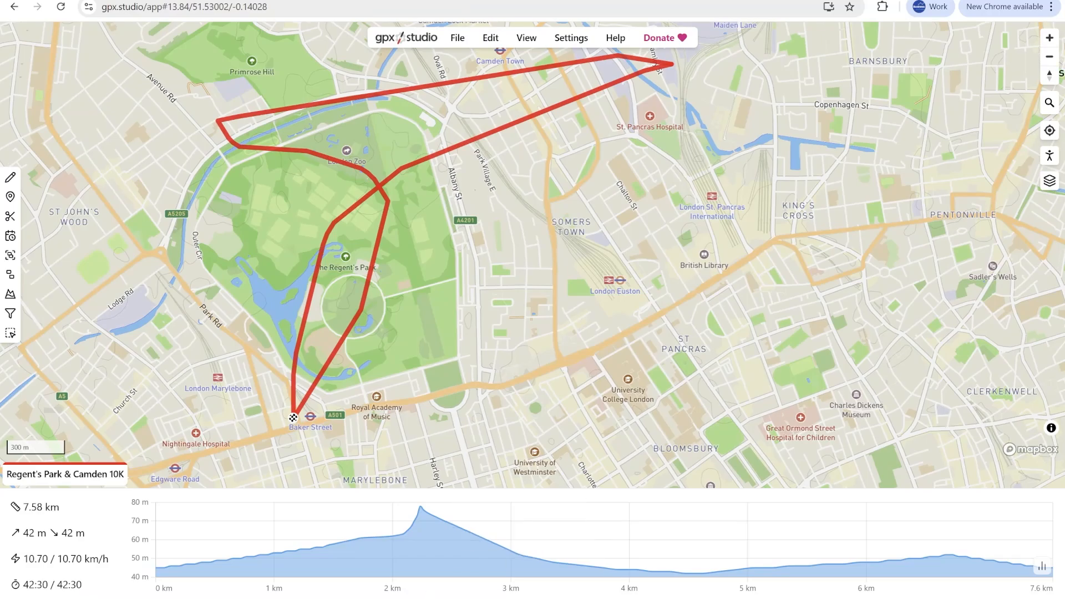
{"action": "left_click_drag", "start_coordinate": [612, 210], "coordinate": [643, 287]}
{"action": "left_click_drag", "start_coordinate": [530, 311], "coordinate": [630, 201]}
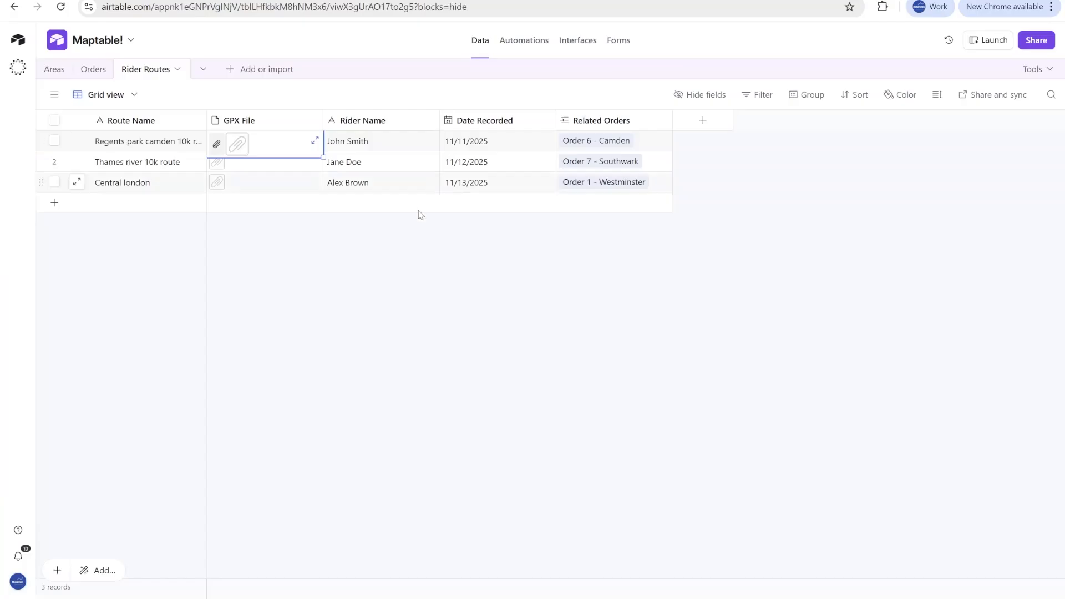
- Revisit the Orders and Areas tables and open the preview of the Maptable! interface's Dashboard page
{"action": "left_click", "coordinate": [93, 68]}
{"action": "left_click", "coordinate": [54, 69]}
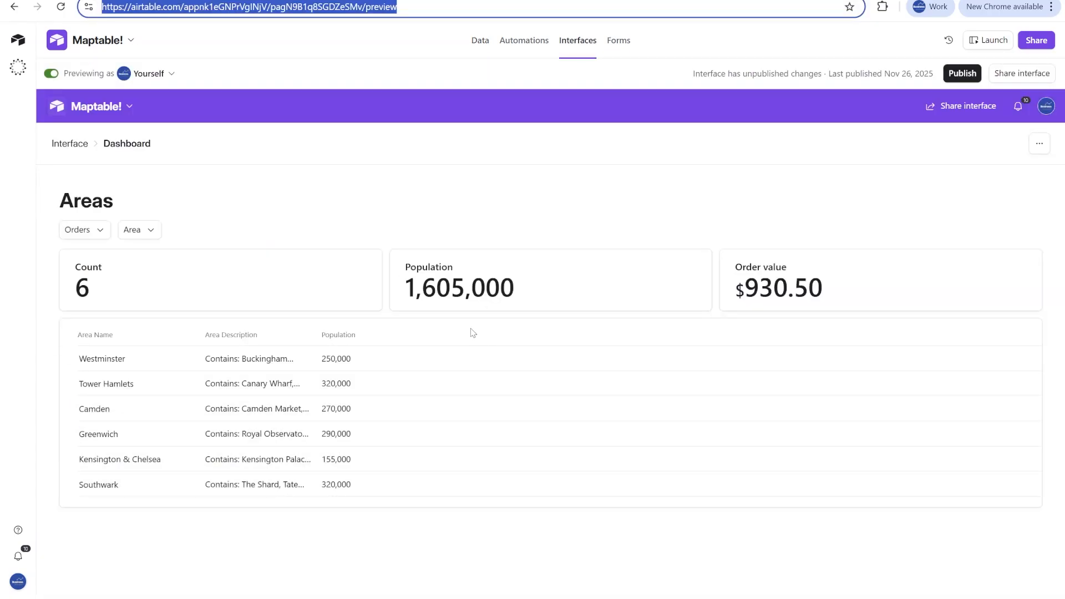
{"action": "left_click", "coordinate": [207, 246]}
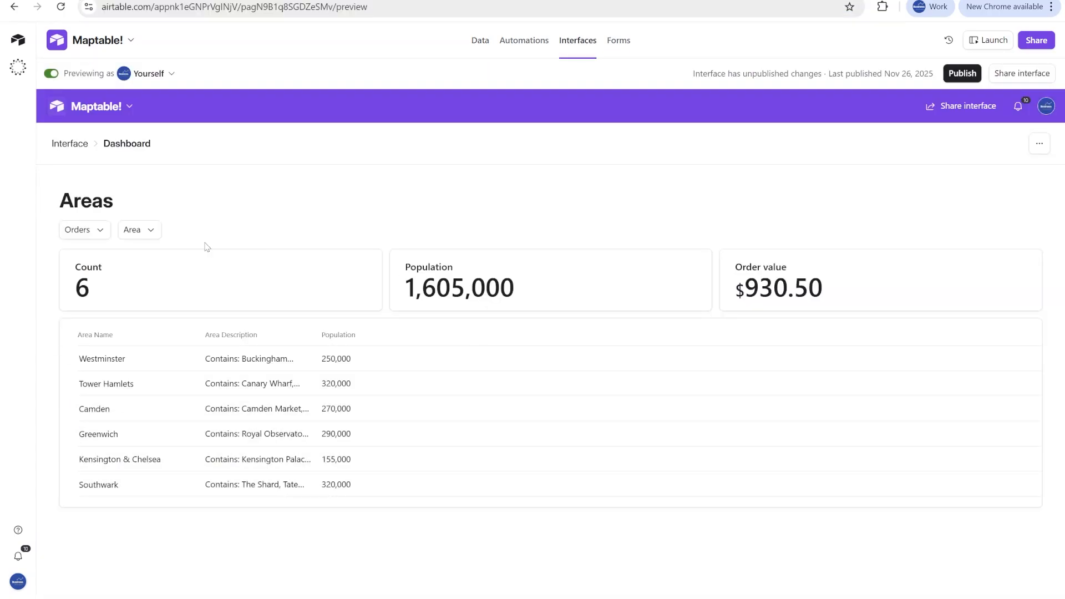
- Filter the dashboard by the areas Camden, Greenwich, Southwark, Westminster and Tower Hamlets, and reset the filter
{"action": "left_click", "coordinate": [152, 235]}
{"action": "left_click", "coordinate": [157, 325]}
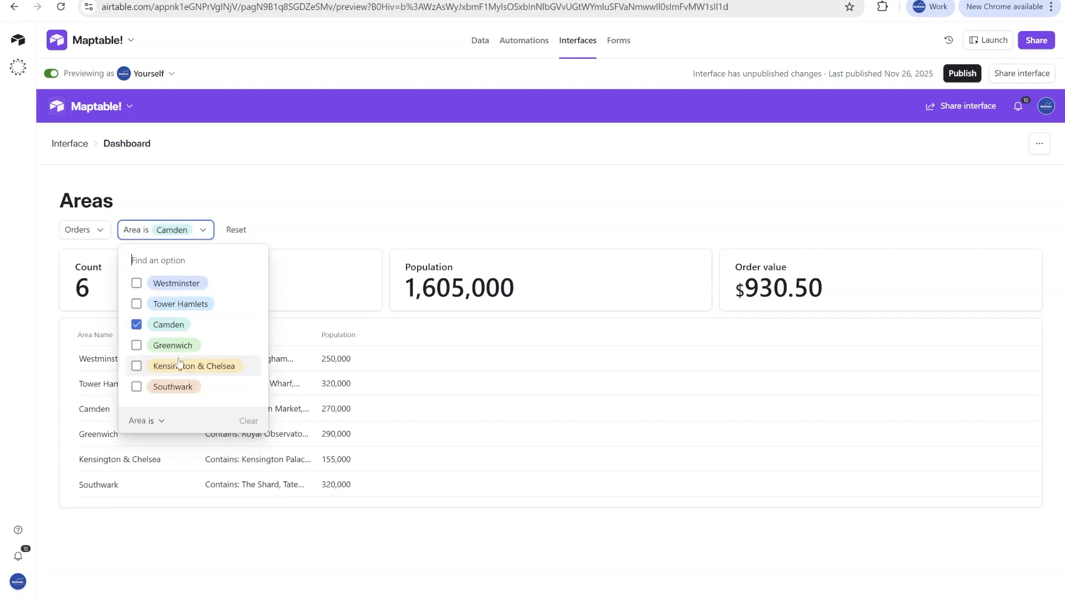
{"action": "left_click", "coordinate": [157, 345]}
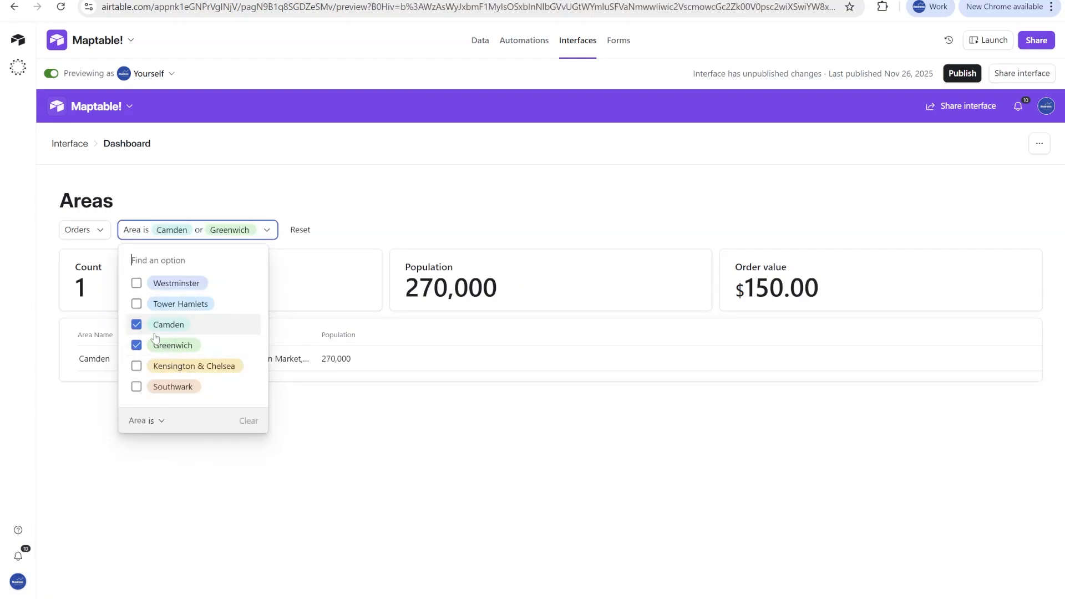
{"action": "left_click", "coordinate": [161, 386]}
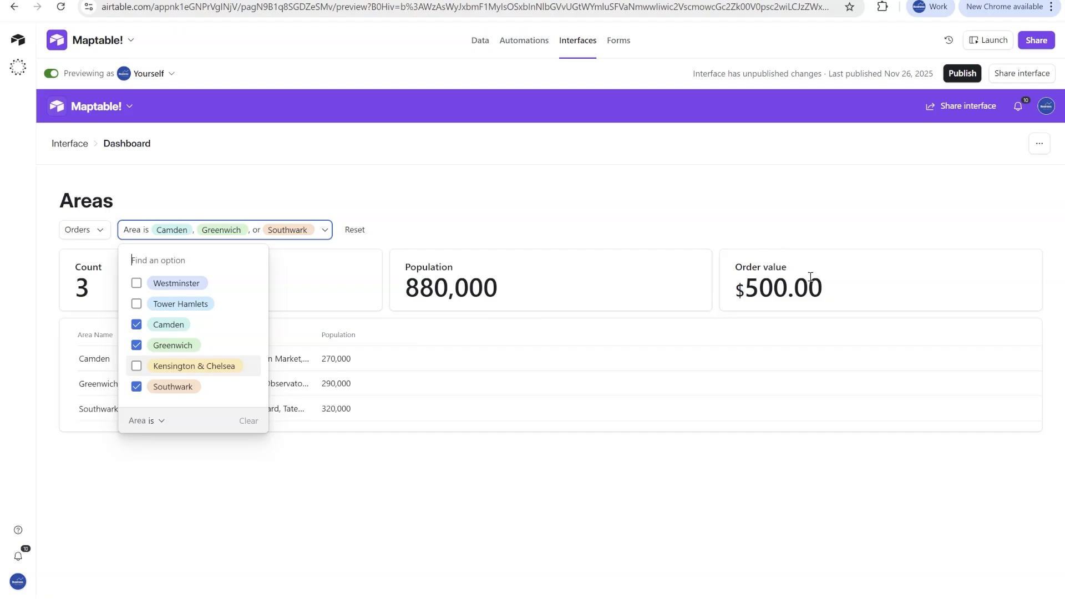
{"action": "left_click", "coordinate": [148, 284]}
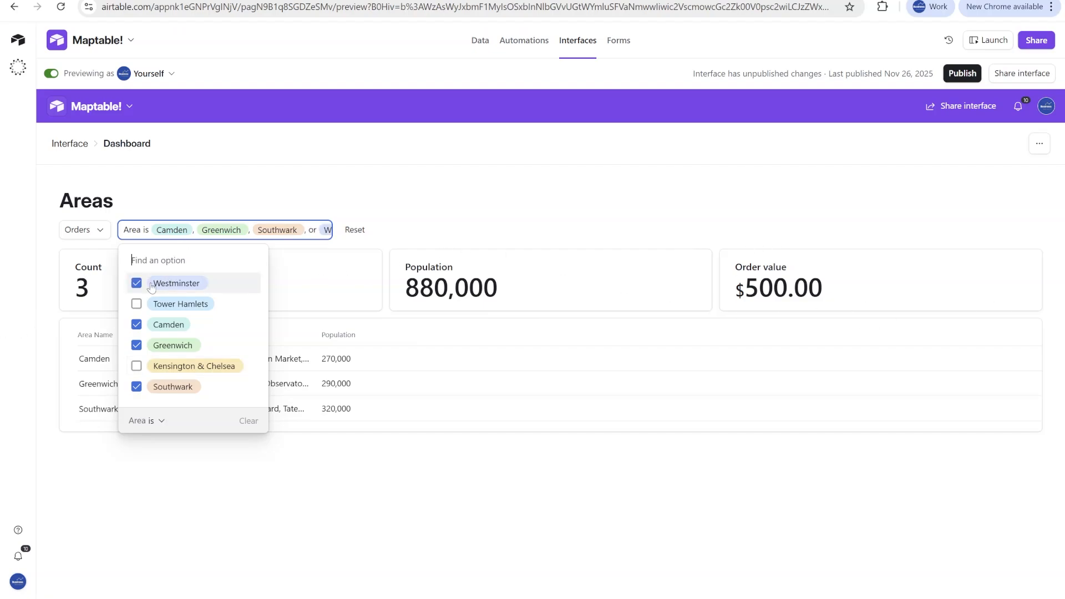
{"action": "left_click", "coordinate": [160, 309]}
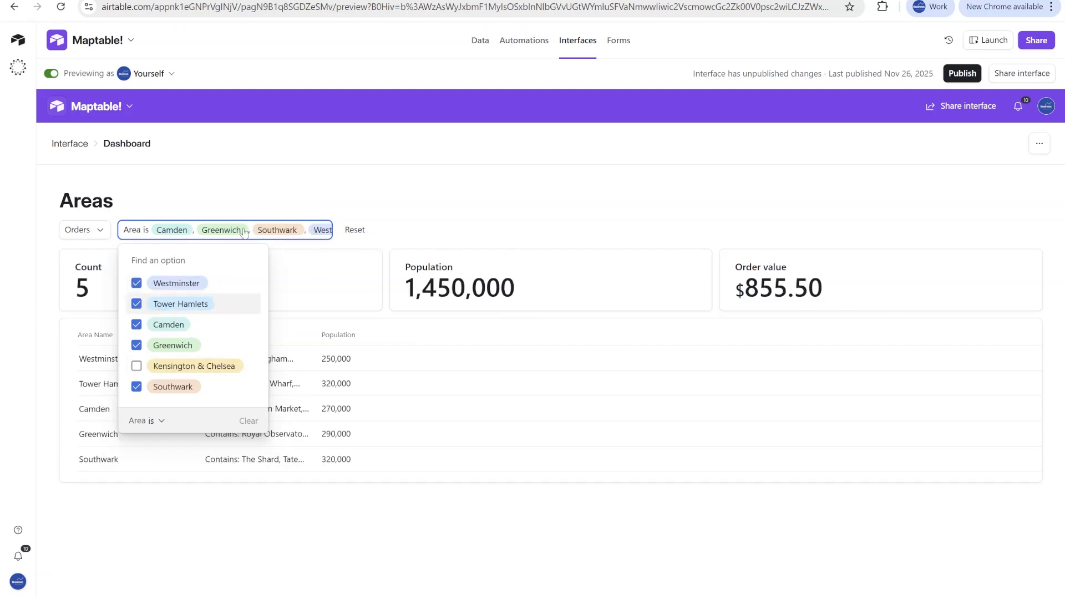
{"action": "left_click", "coordinate": [336, 243]}
{"action": "left_click", "coordinate": [355, 230]}
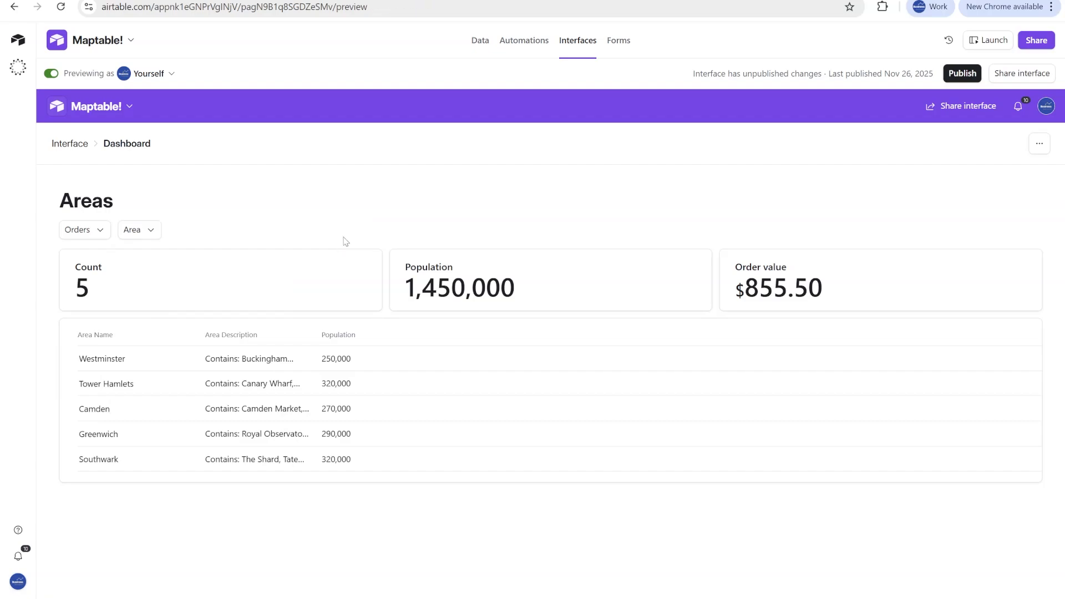
- Filter the dashboard by Order 4 - Kensington & Chelsea and Order 2 - Tower Hamlets, and clear both orders again
{"action": "left_click", "coordinate": [101, 225]}
{"action": "left_click", "coordinate": [111, 344]}
{"action": "left_click", "coordinate": [114, 325]}
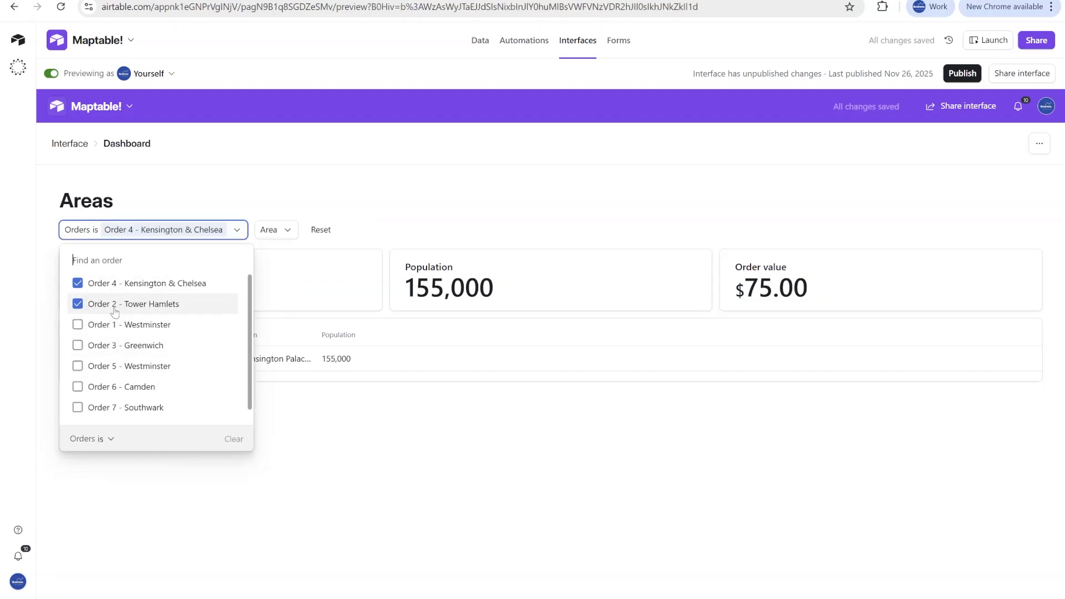
{"action": "left_click", "coordinate": [111, 304]}
{"action": "left_click", "coordinate": [90, 283]}
{"action": "left_click", "coordinate": [482, 207]}
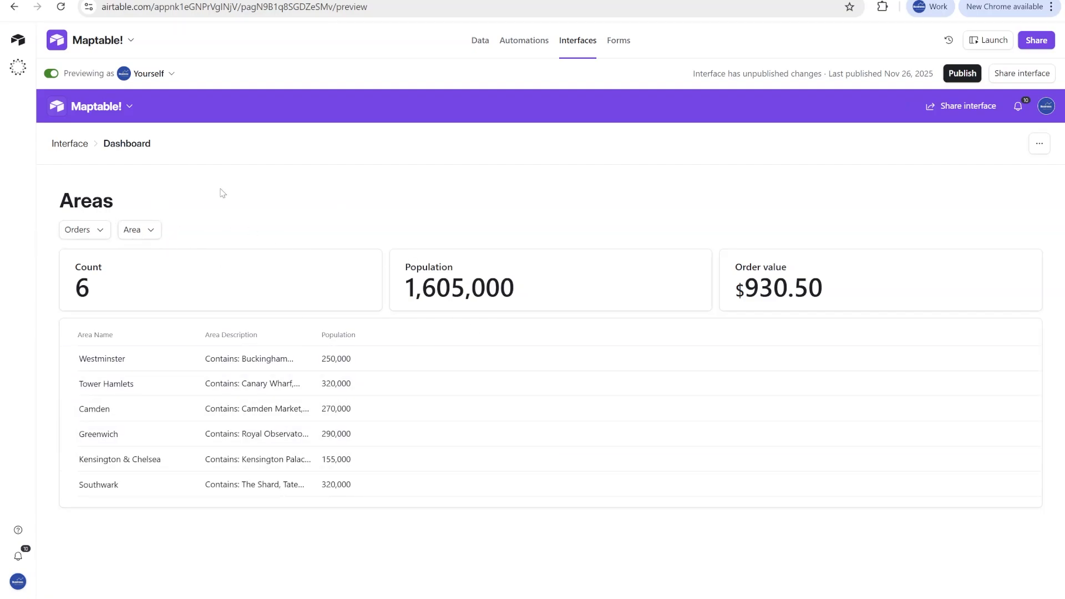
- Switch the Dashboard to editing and add the custom Maptable! interface extension between the summary cards and the area list
{"action": "left_click", "coordinate": [53, 75]}
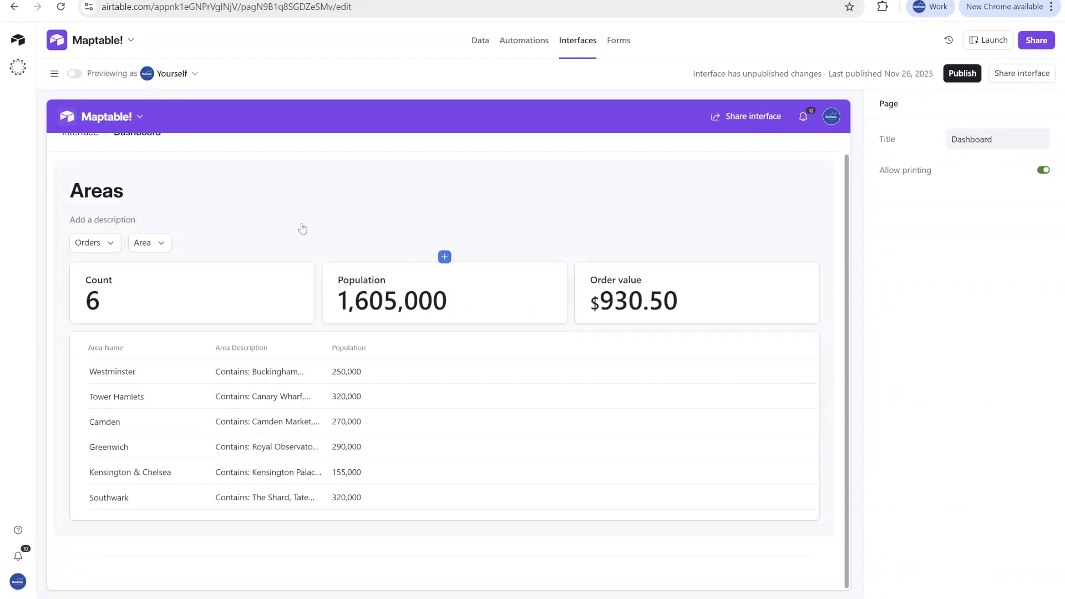
{"action": "left_click", "coordinate": [444, 328]}
{"action": "scroll", "coordinate": [519, 563], "scroll_direction": "down", "scroll_amount": 2}
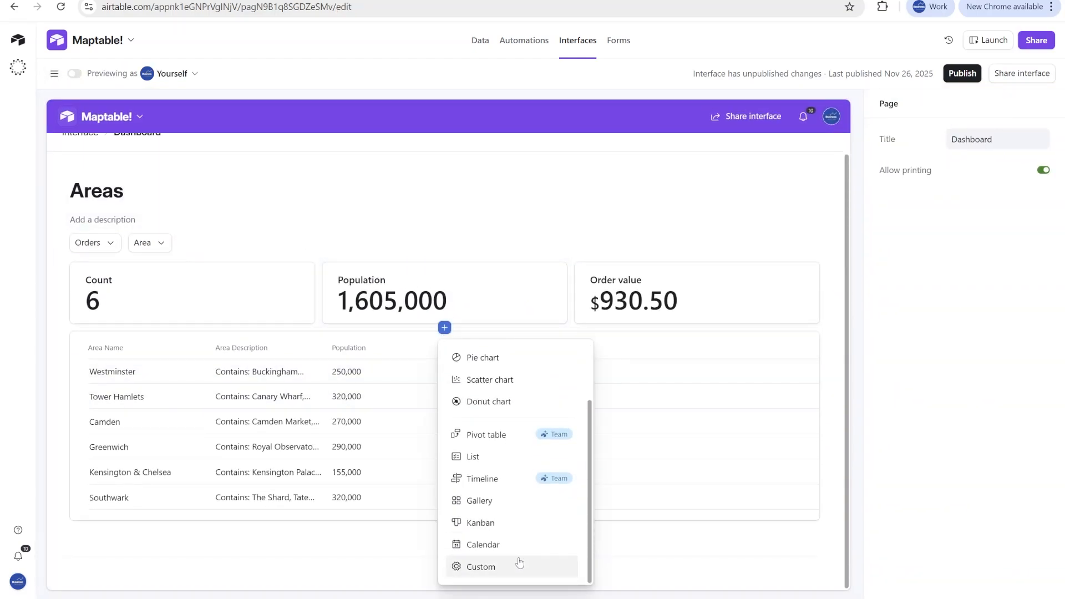
{"action": "left_click", "coordinate": [506, 565]}
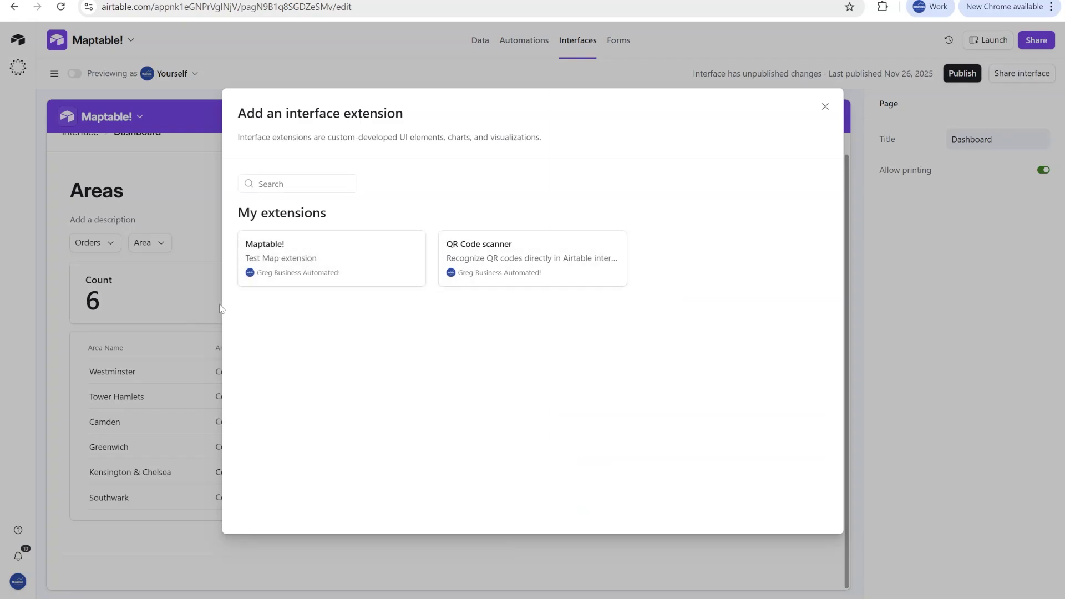
{"action": "left_click", "coordinate": [346, 272]}
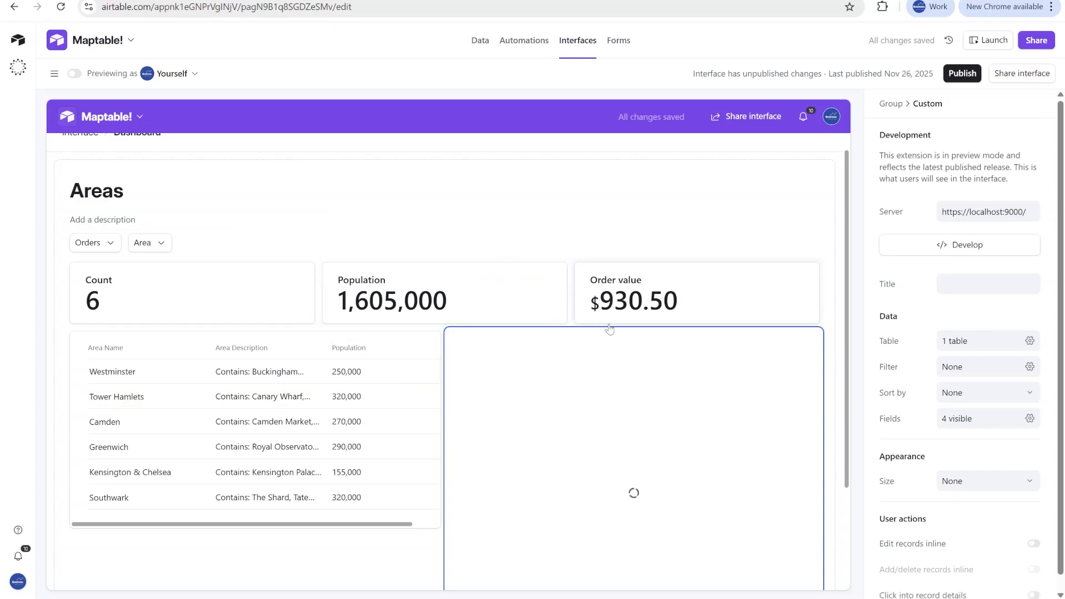
- Move the Map of London element into its own full-width row between the summary cards and the area list
{"action": "scroll", "coordinate": [626, 344], "scroll_direction": "down", "scroll_amount": 2}
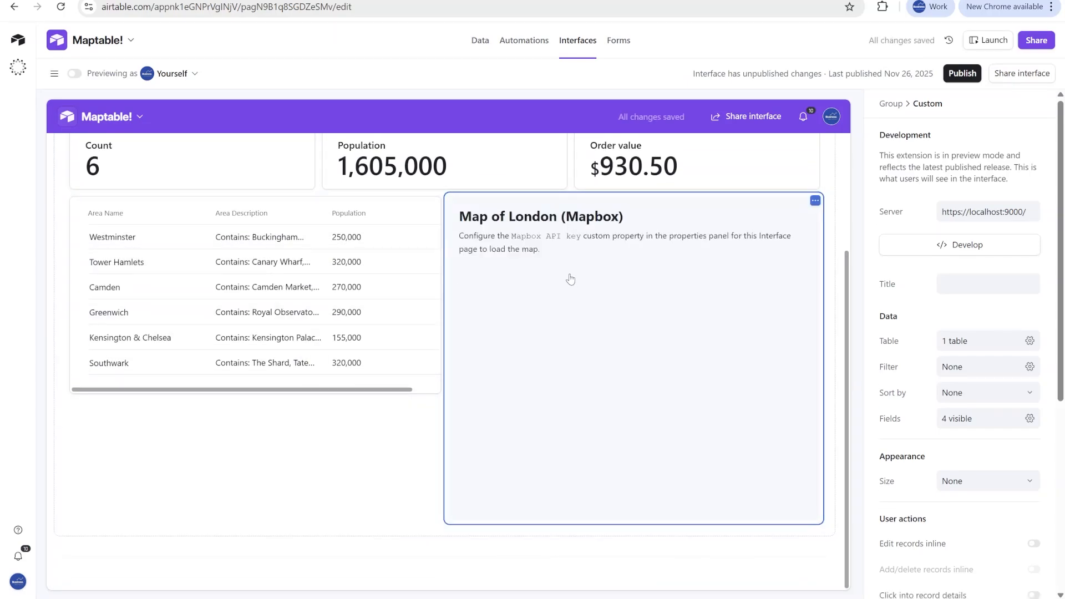
{"action": "left_click_drag", "start_coordinate": [697, 305], "coordinate": [343, 327]}
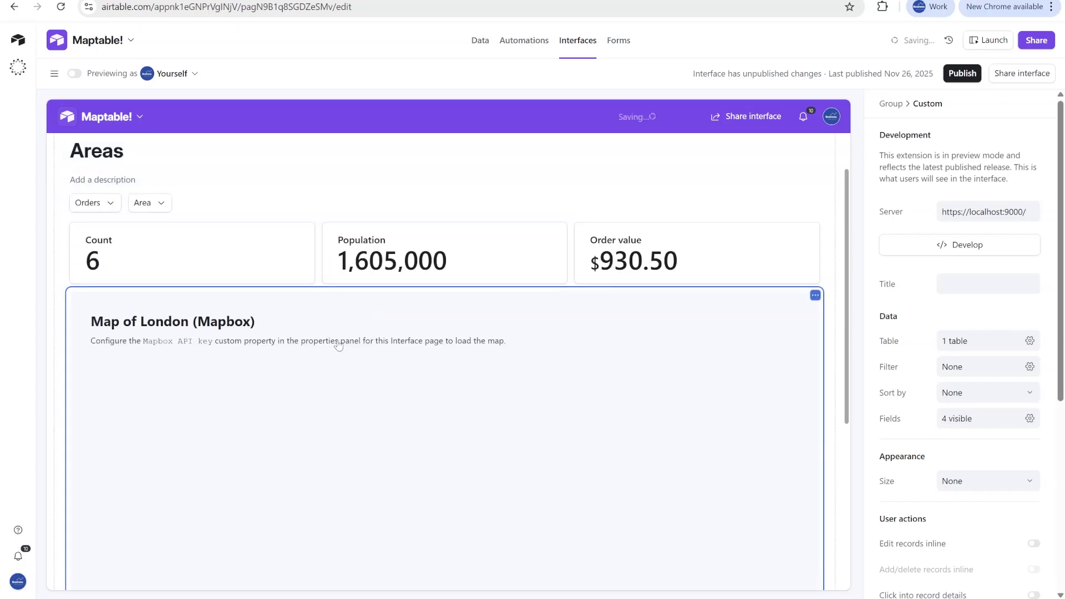
{"action": "scroll", "coordinate": [450, 288], "scroll_direction": "down", "scroll_amount": 3}
{"action": "scroll", "coordinate": [450, 288], "scroll_direction": "up", "scroll_amount": 3}
{"action": "scroll", "coordinate": [472, 256], "scroll_direction": "down", "scroll_amount": 2}
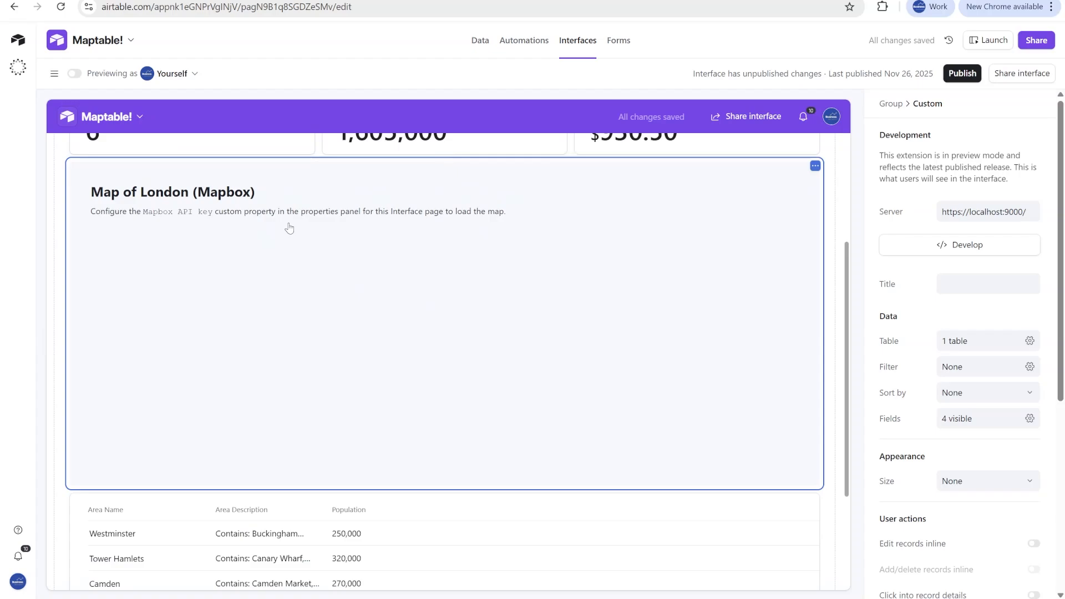
- Copy the default public token from the Mapbox console and paste it as the map extension's Mapbox API key
{"action": "scroll", "coordinate": [943, 370], "scroll_direction": "down", "scroll_amount": 5}
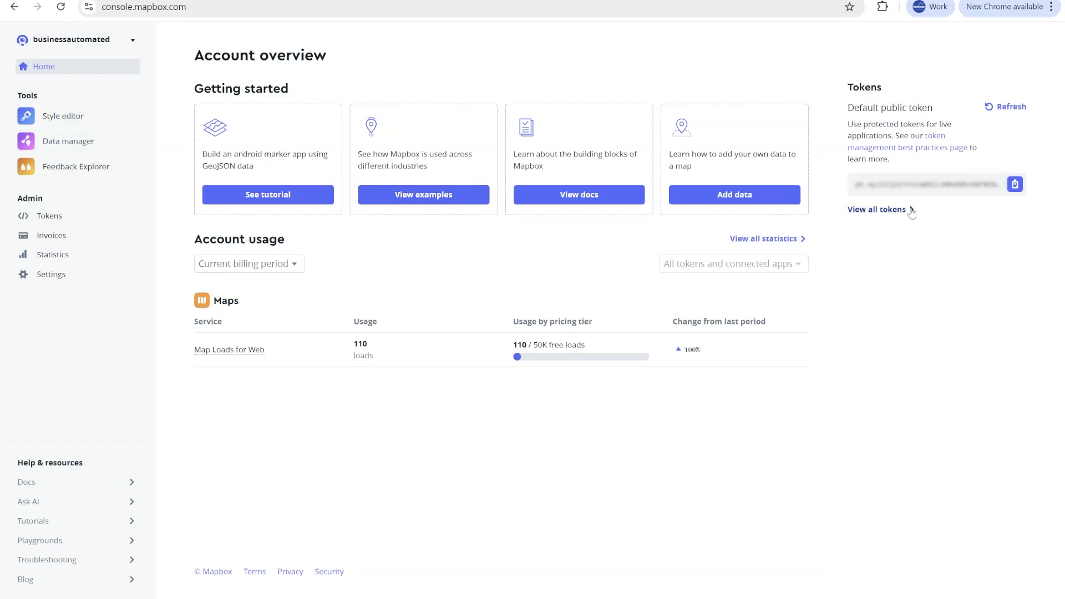
{"action": "left_click", "coordinate": [1014, 188]}
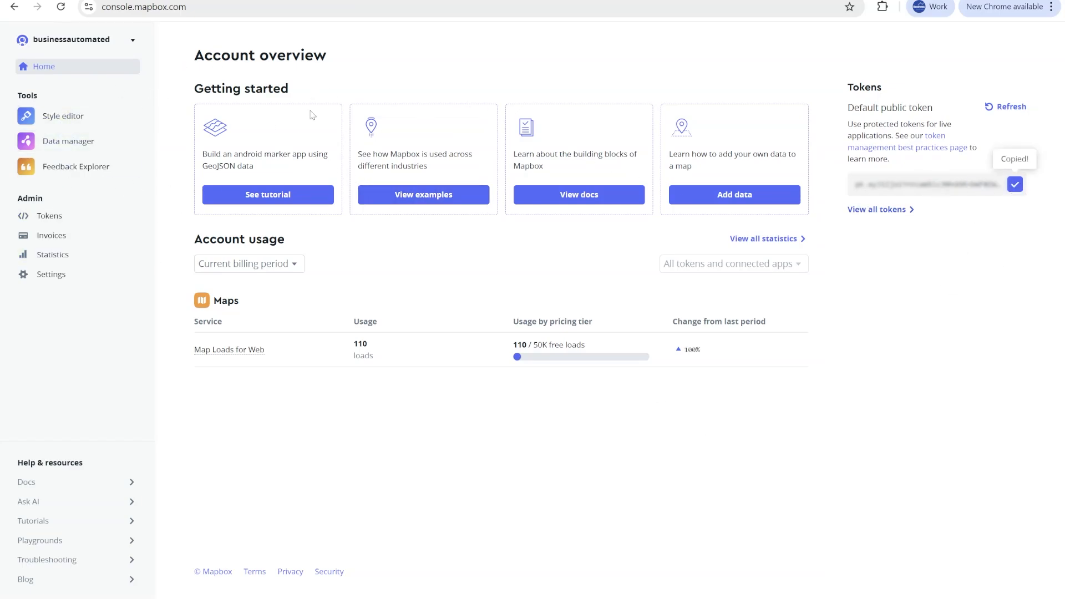
{"action": "left_click", "coordinate": [248, 1]}
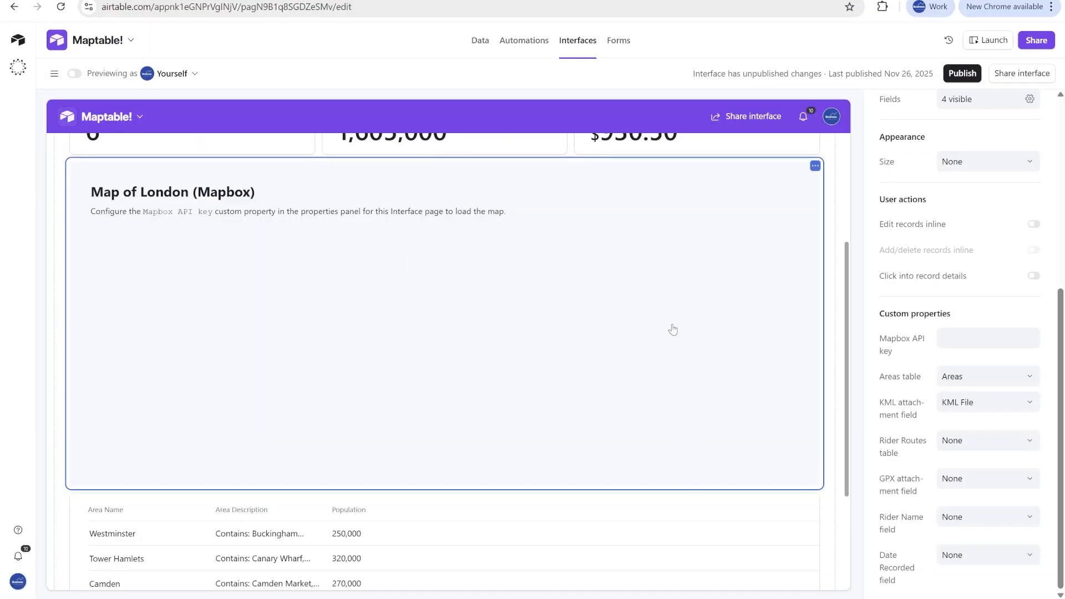
{"action": "left_click", "coordinate": [983, 338]}
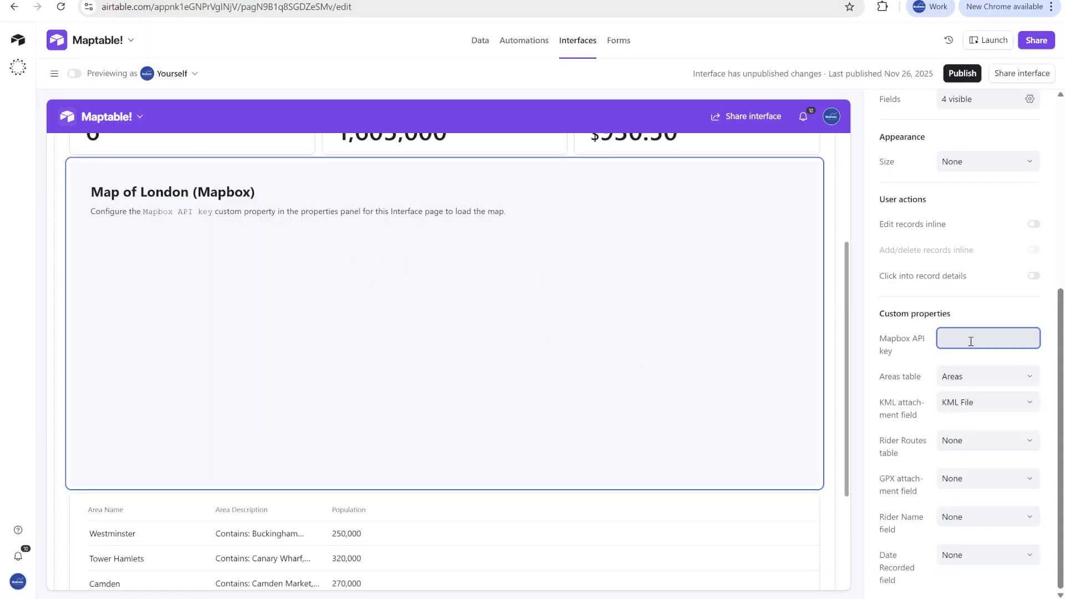
{"action": "key", "text": "ctrl+v"}
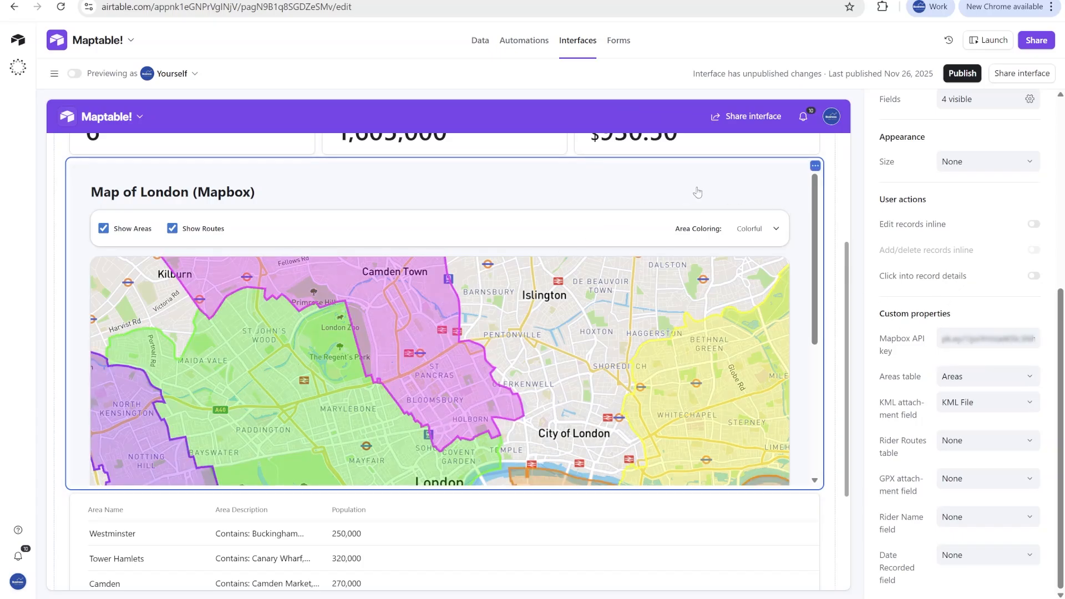
- Set the map element's size to Large and check the enlarged map on the dashboard
{"action": "scroll", "coordinate": [949, 316], "scroll_direction": "up", "scroll_amount": 2}
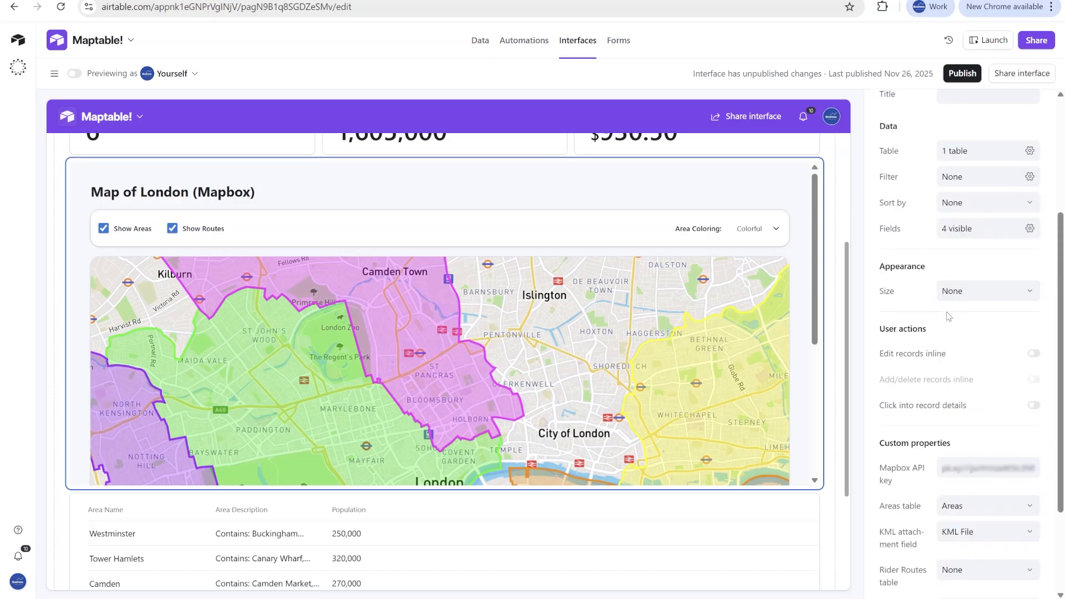
{"action": "left_click", "coordinate": [965, 293]}
{"action": "left_click", "coordinate": [983, 387]}
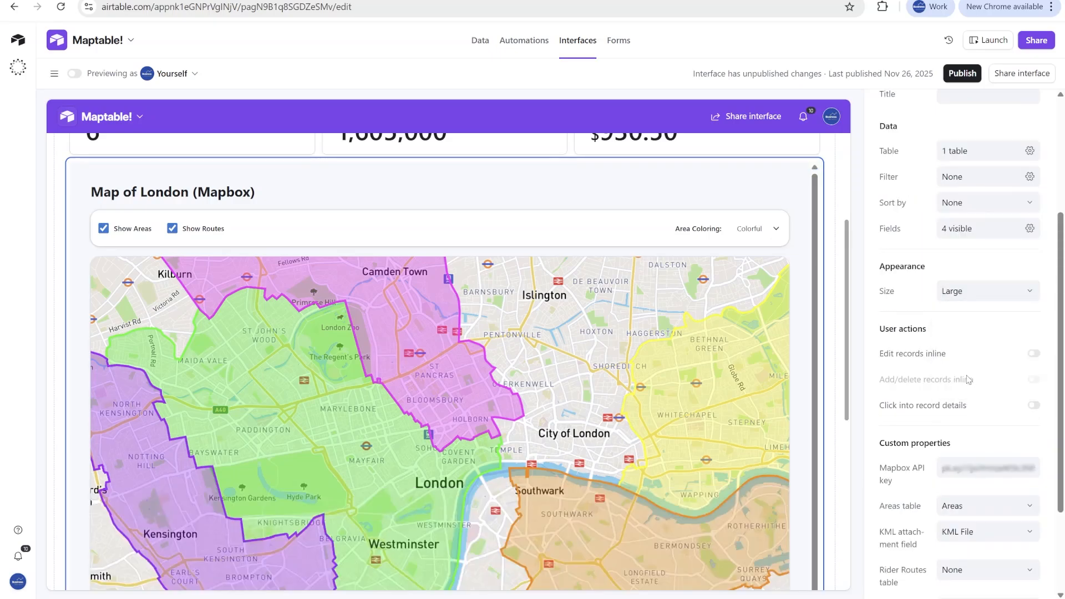
{"action": "scroll", "coordinate": [644, 258], "scroll_direction": "down", "scroll_amount": 2}
{"action": "scroll", "coordinate": [643, 258], "scroll_direction": "down", "scroll_amount": 5}
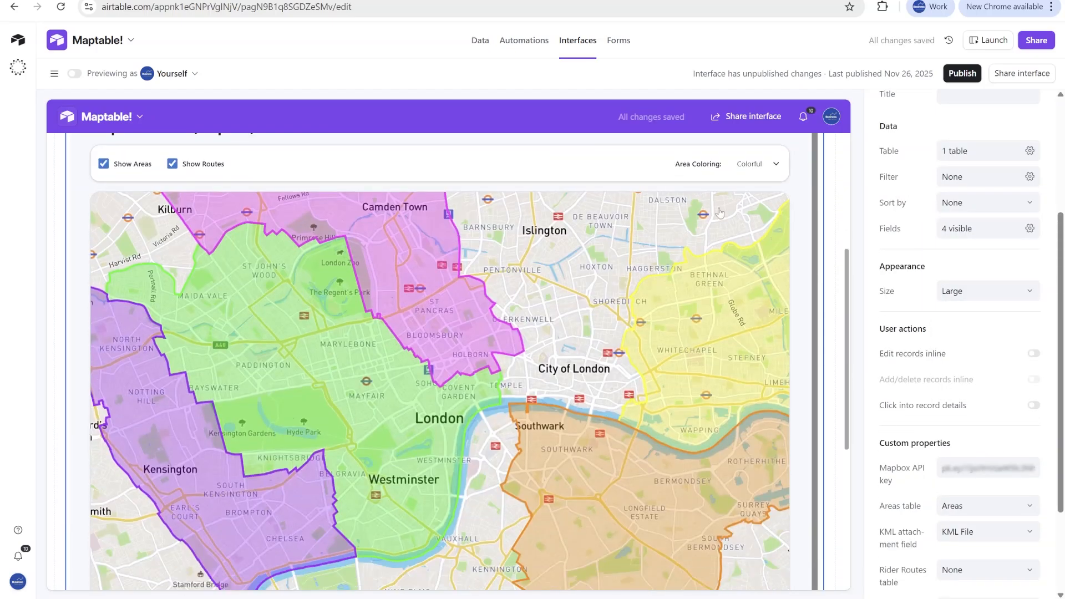
{"action": "scroll", "coordinate": [928, 479], "scroll_direction": "down", "scroll_amount": 1}
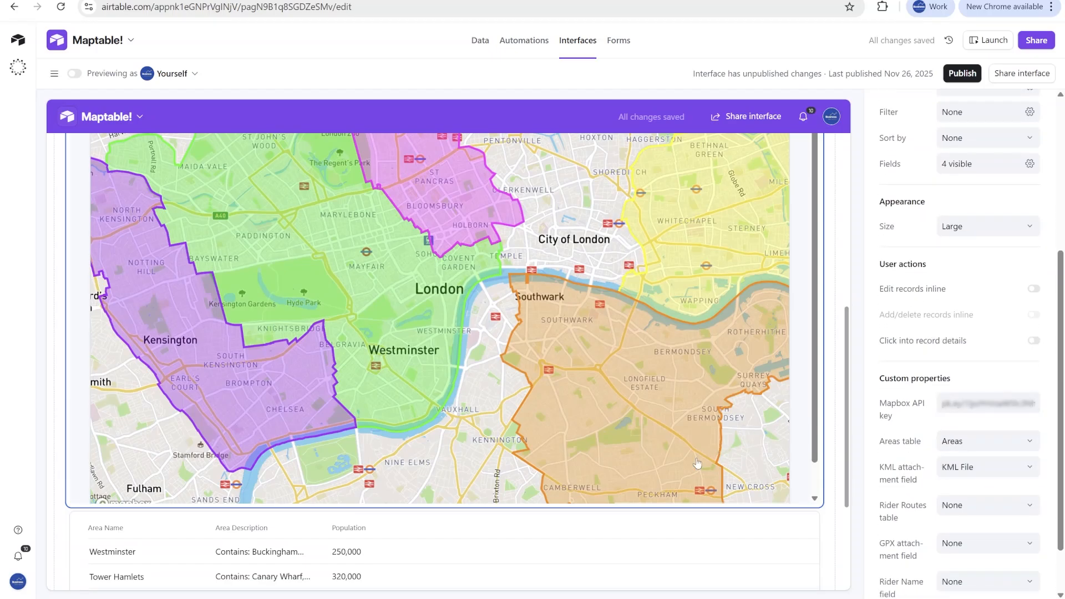
- Choose KML File as the map's KML attachment field and look over its remaining custom properties
{"action": "scroll", "coordinate": [697, 463], "scroll_direction": "down", "scroll_amount": 3}
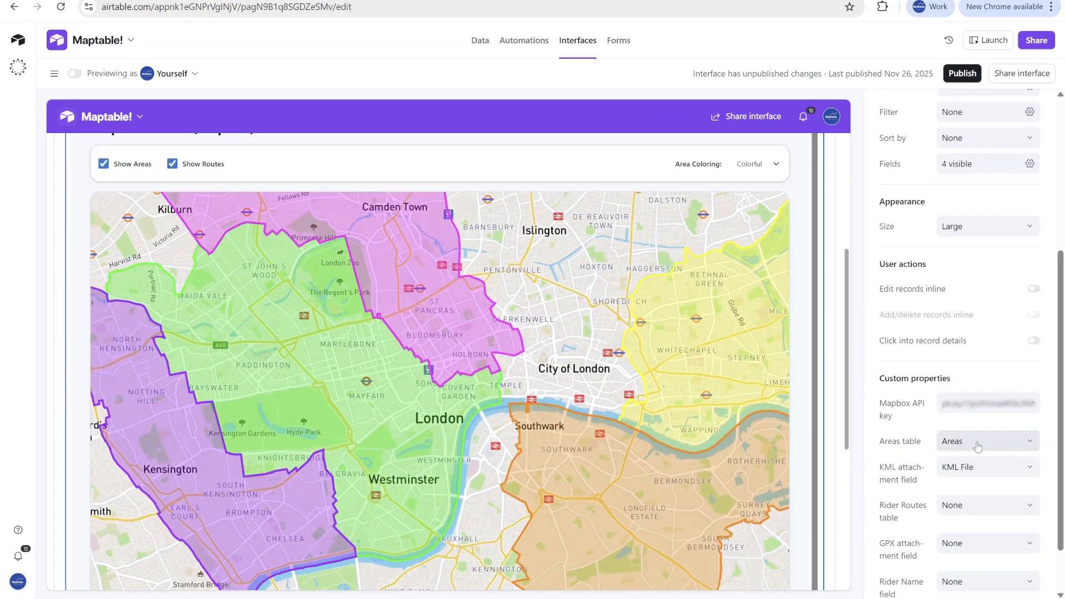
{"action": "left_click", "coordinate": [985, 480]}
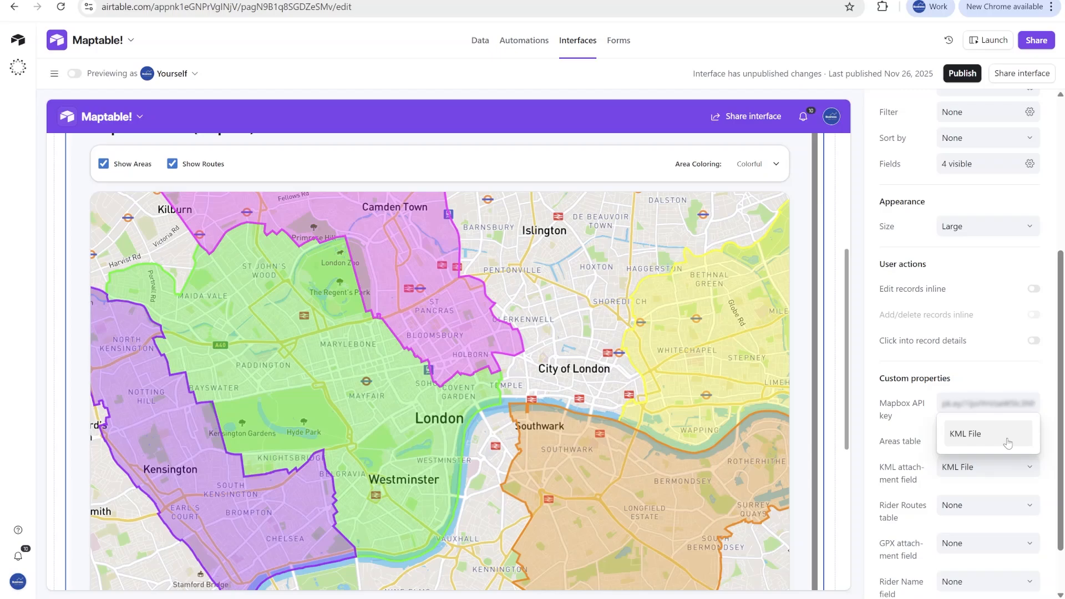
{"action": "left_click", "coordinate": [979, 434]}
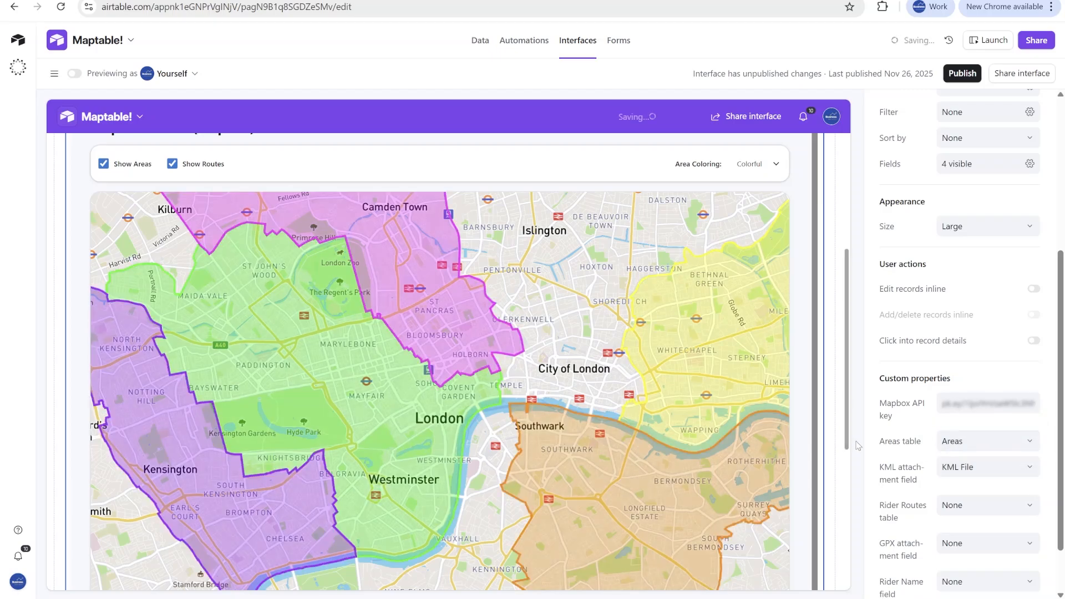
{"action": "scroll", "coordinate": [960, 444], "scroll_direction": "down", "scroll_amount": 2}
{"action": "scroll", "coordinate": [759, 485], "scroll_direction": "down", "scroll_amount": 5}
{"action": "scroll", "coordinate": [720, 519], "scroll_direction": "up", "scroll_amount": 5}
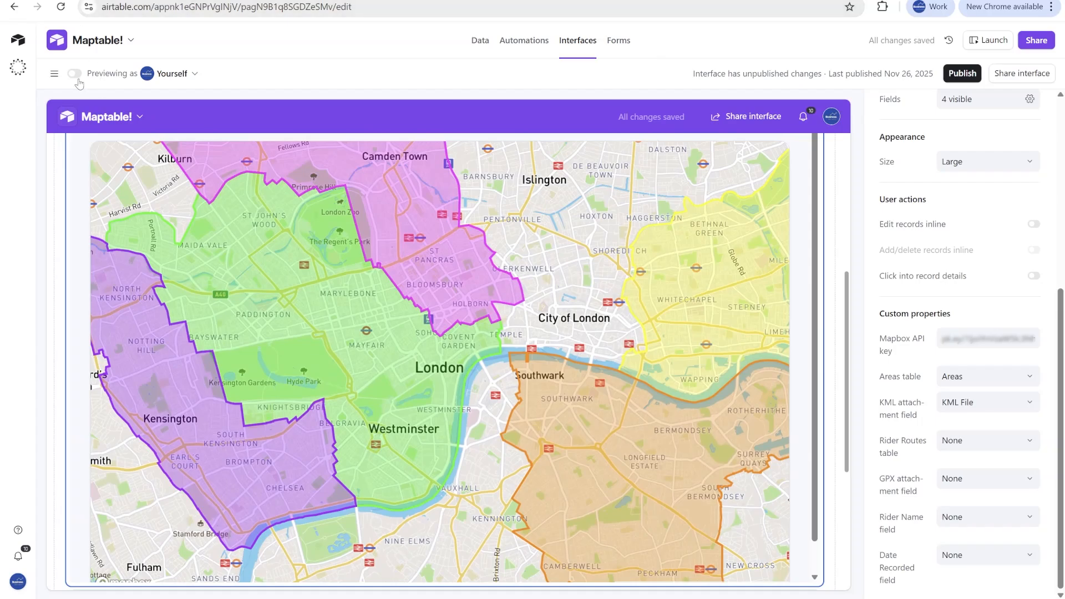
- Preview the dashboard, look over the London map and filter the areas to Westminster
{"action": "left_click", "coordinate": [74, 79]}
{"action": "scroll", "coordinate": [709, 222], "scroll_direction": "down", "scroll_amount": 4}
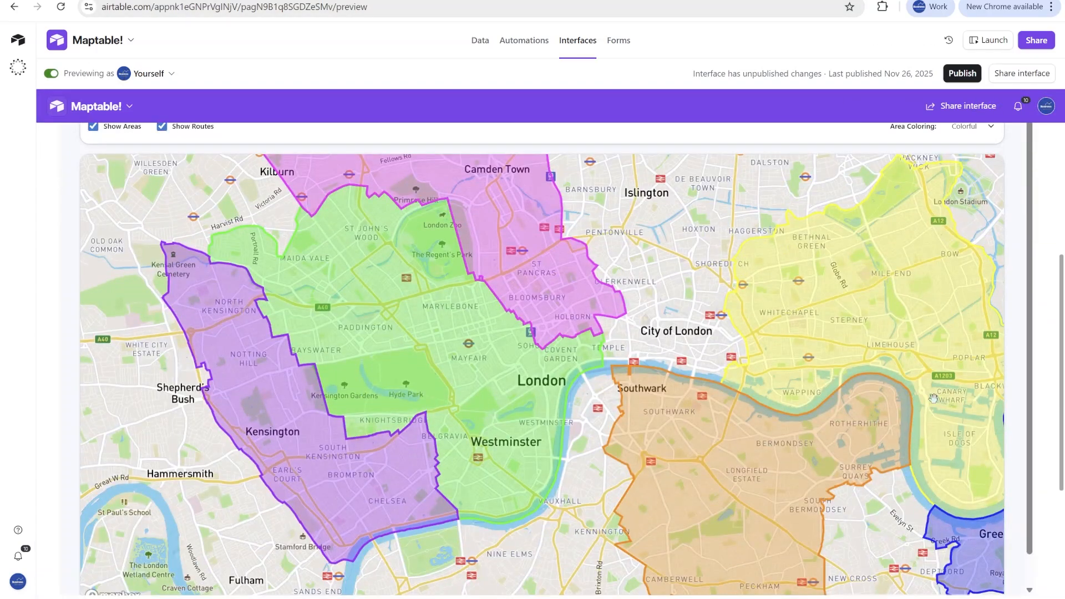
{"action": "scroll", "coordinate": [1057, 488], "scroll_direction": "down", "scroll_amount": 3}
{"action": "scroll", "coordinate": [1057, 489], "scroll_direction": "up", "scroll_amount": 4}
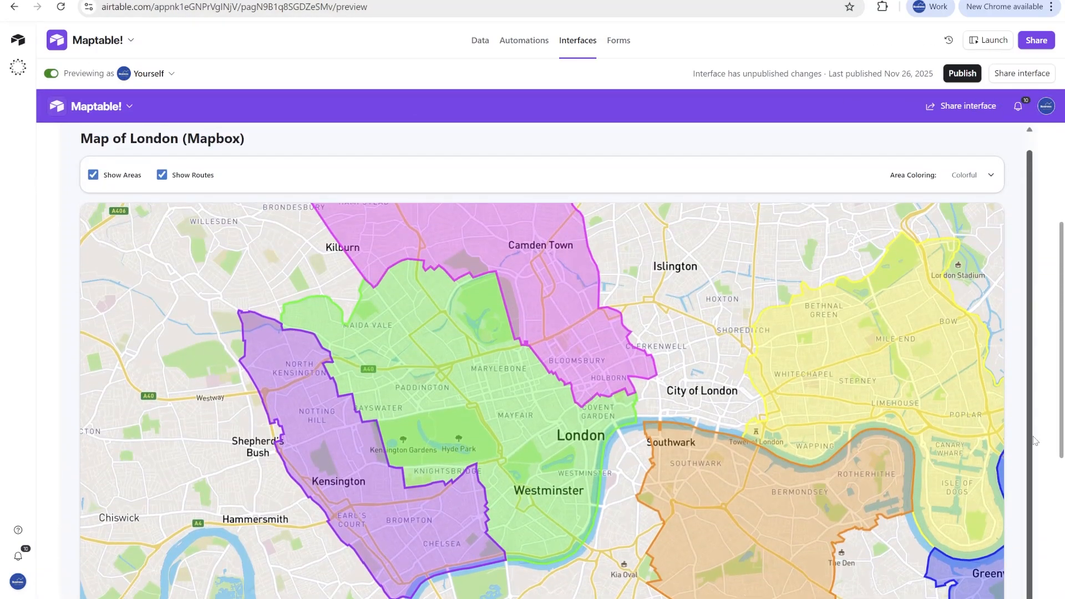
{"action": "scroll", "coordinate": [493, 163], "scroll_direction": "up", "scroll_amount": 3}
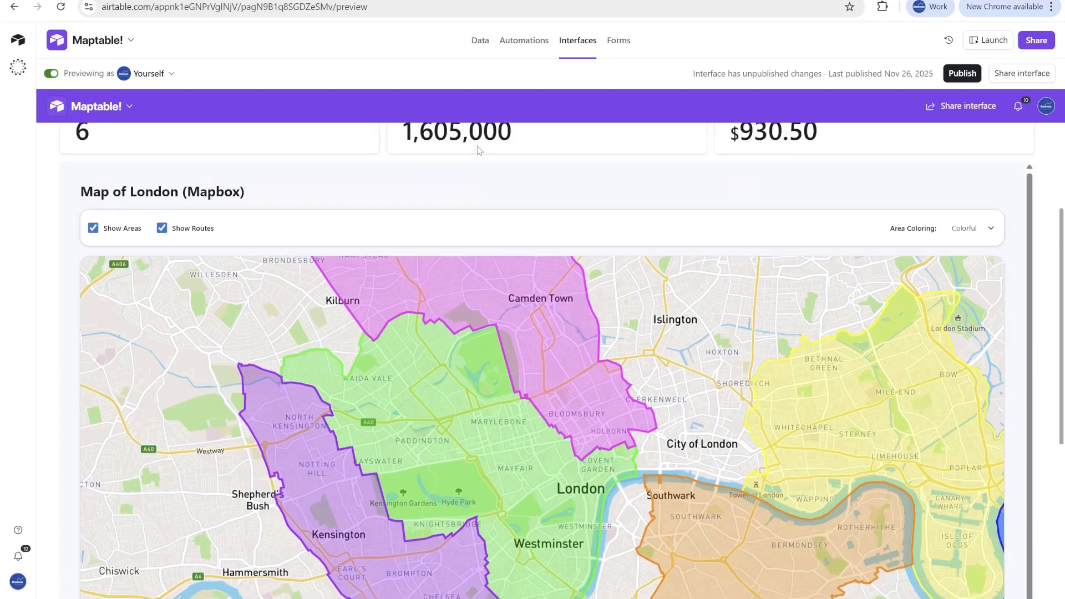
{"action": "left_click", "coordinate": [142, 174]}
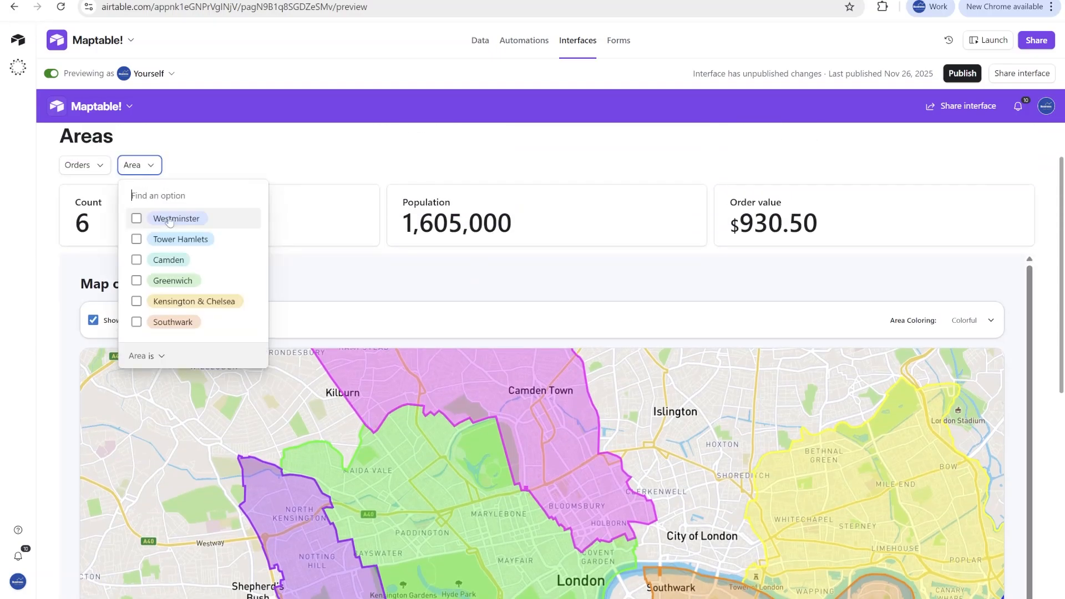
{"action": "left_click", "coordinate": [166, 219]}
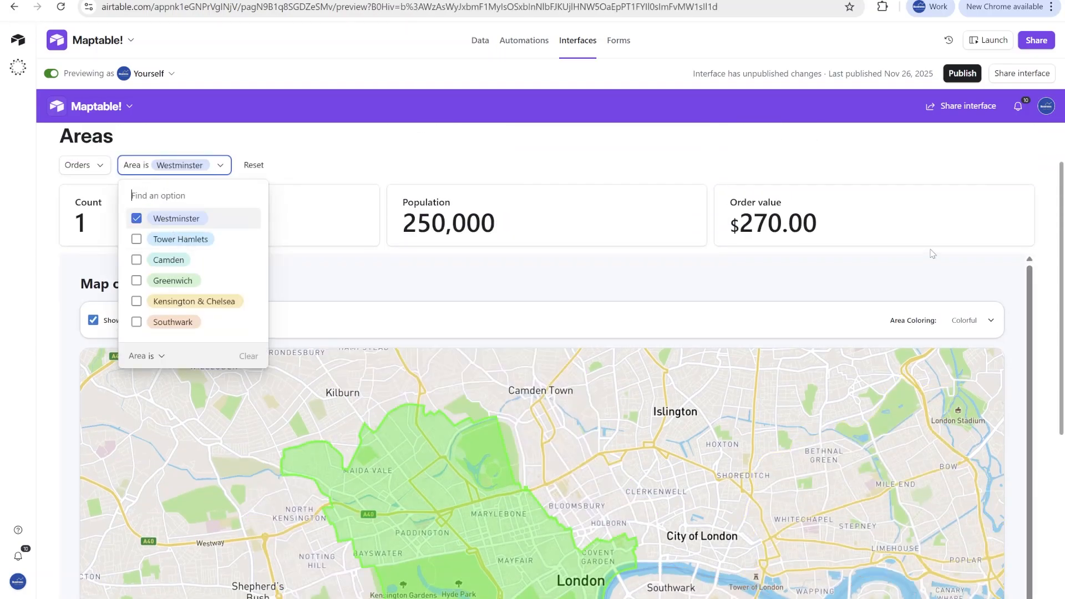
- Set the London map's area coloring to Outlines
{"action": "scroll", "coordinate": [1057, 247], "scroll_direction": "down", "scroll_amount": 3}
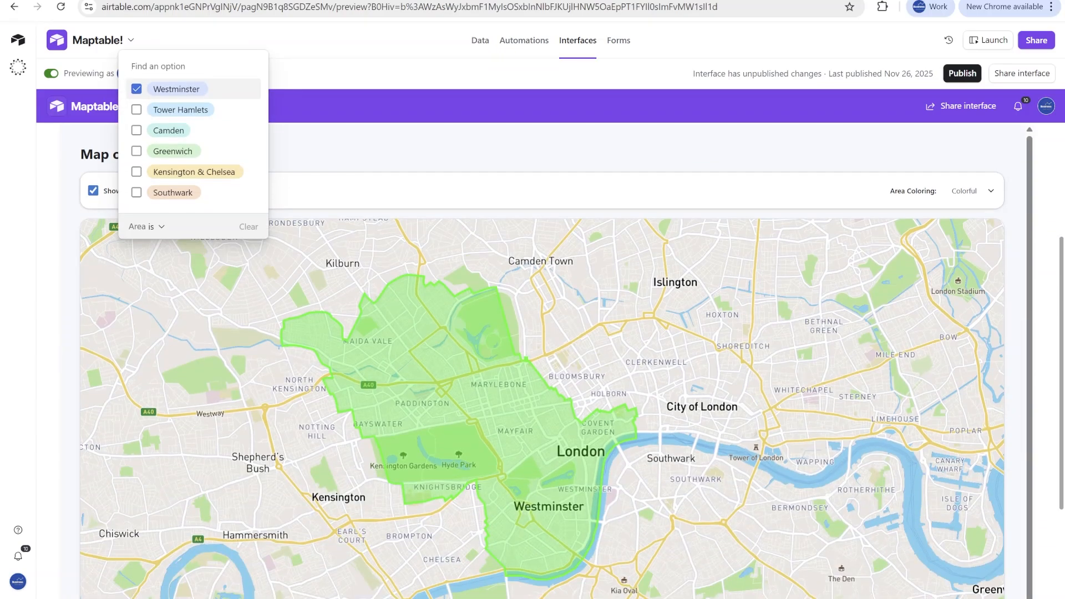
{"action": "left_click", "coordinate": [975, 193]}
{"action": "left_click", "coordinate": [973, 193]}
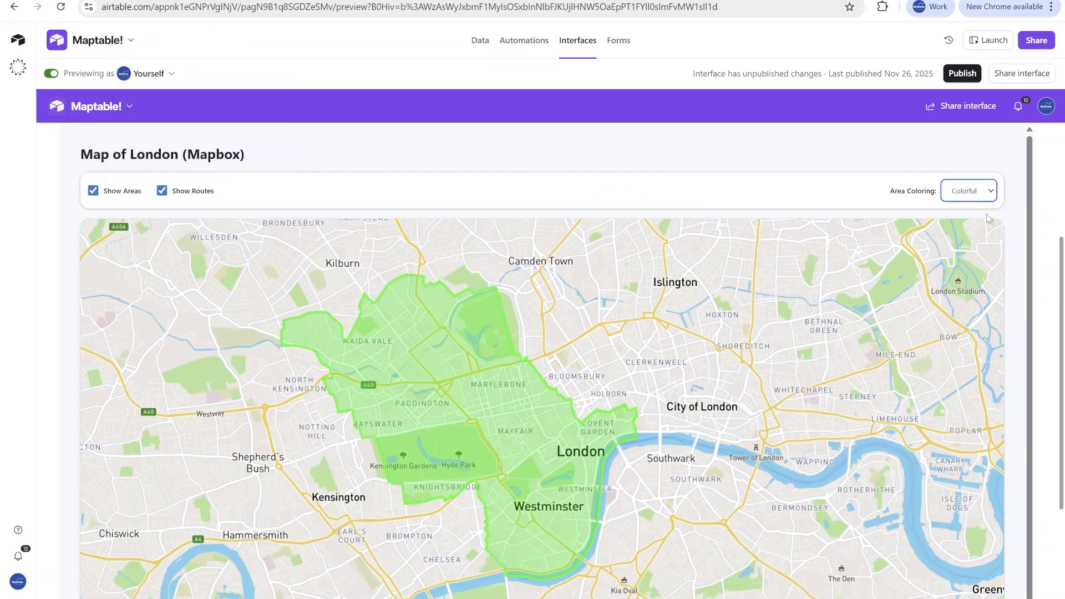
{"action": "left_click", "coordinate": [979, 217]}
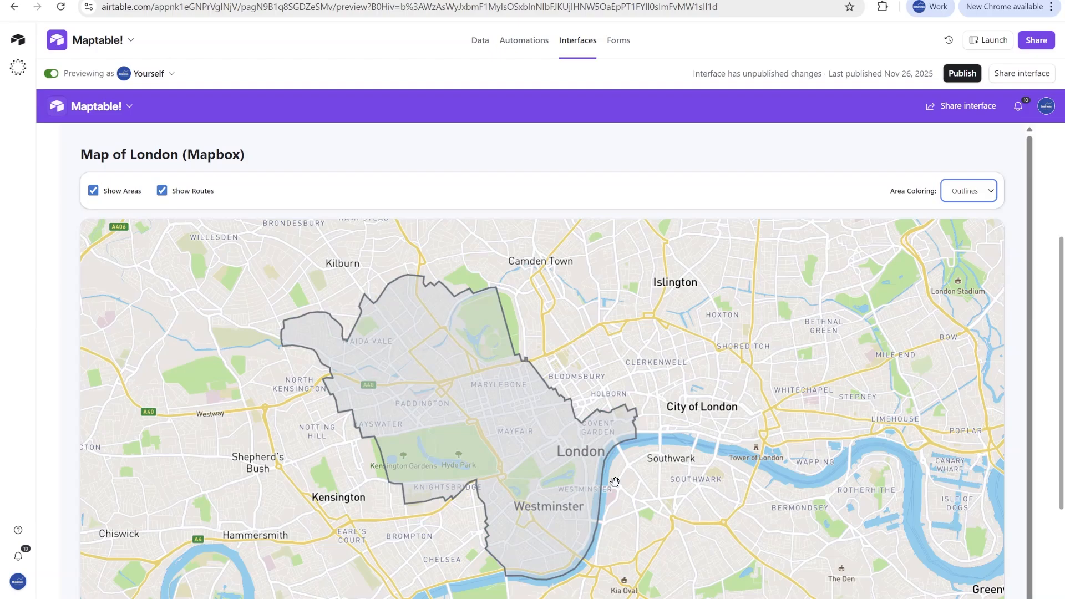
- Add Camden and Greenwich to the area filter and look over the filtered areas on the map
{"action": "scroll", "coordinate": [321, 150], "scroll_direction": "up", "scroll_amount": 3}
{"action": "left_click", "coordinate": [173, 165]}
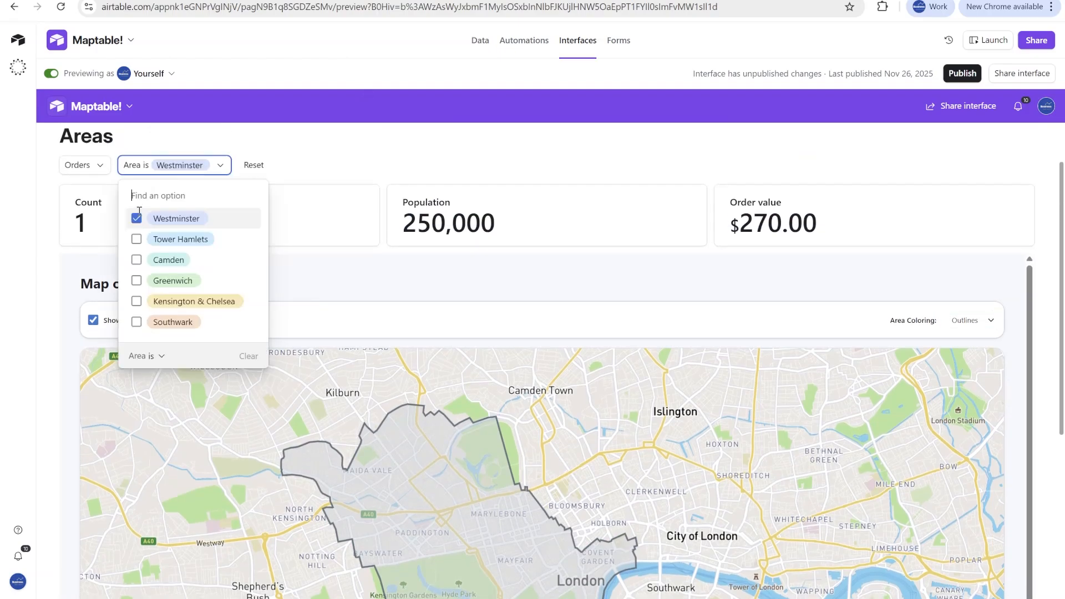
{"action": "left_click", "coordinate": [169, 261]}
{"action": "left_click", "coordinate": [169, 281]}
{"action": "scroll", "coordinate": [713, 391], "scroll_direction": "down", "scroll_amount": 3}
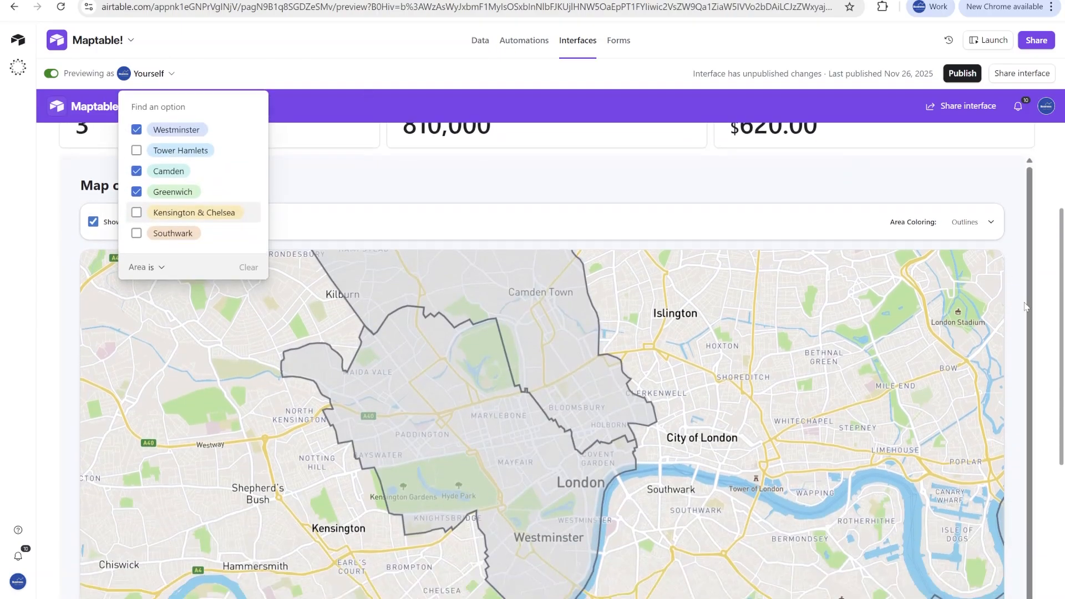
{"action": "scroll", "coordinate": [713, 391], "scroll_direction": "down", "scroll_amount": 3}
{"action": "scroll", "coordinate": [668, 304], "scroll_direction": "up", "scroll_amount": 5}
{"action": "scroll", "coordinate": [668, 304], "scroll_direction": "down", "scroll_amount": 5}
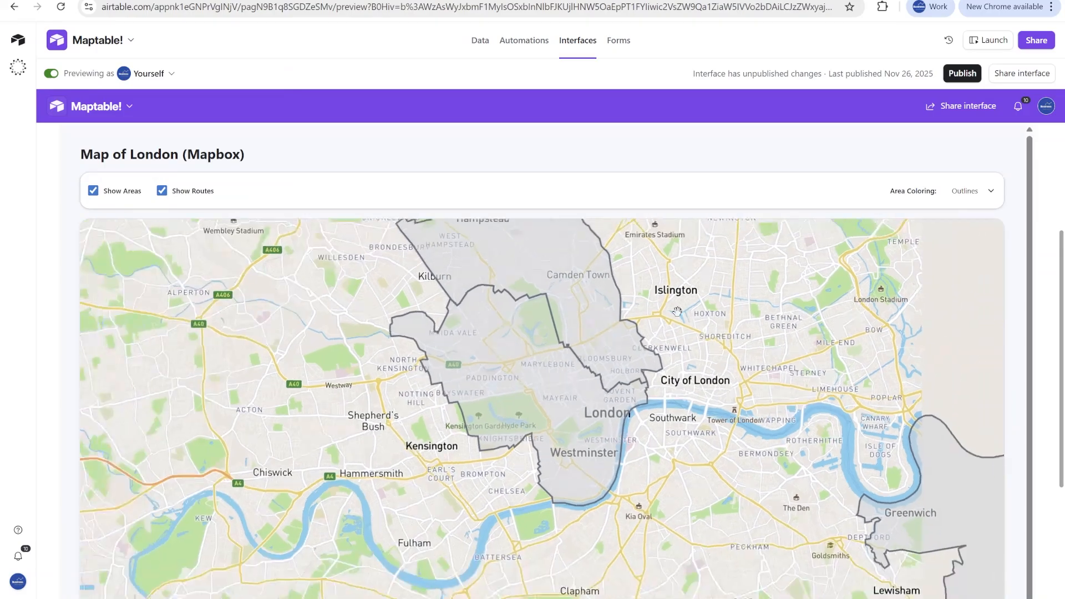
{"action": "scroll", "coordinate": [222, 160], "scroll_direction": "up", "scroll_amount": 2}
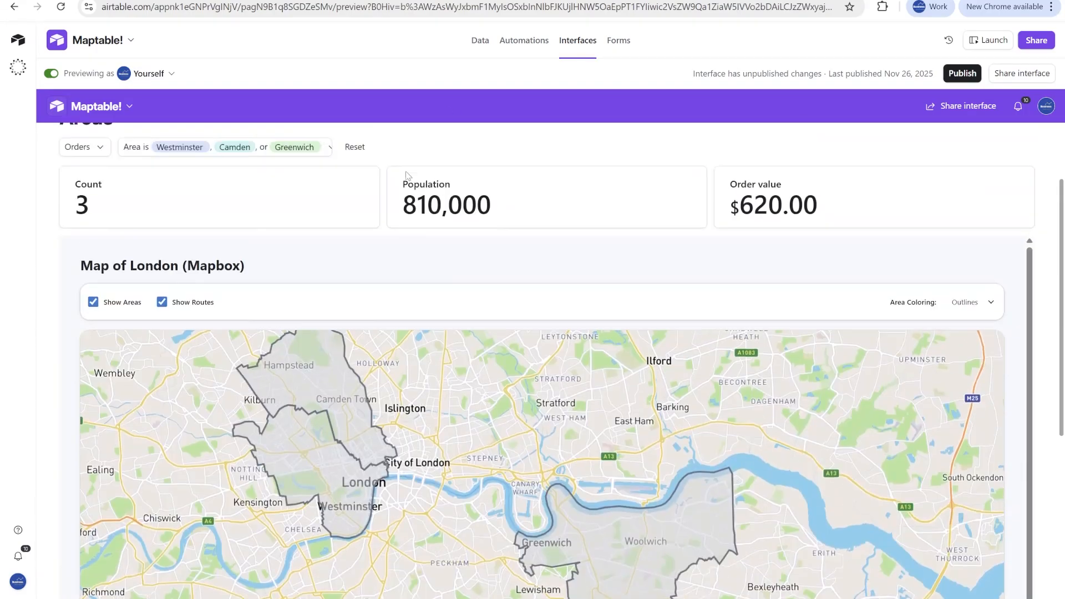
- Reset the filters and filter the dashboard by Orders 1, 2, 4, 6 and 3
{"action": "left_click", "coordinate": [354, 165]}
{"action": "left_click", "coordinate": [80, 165]}
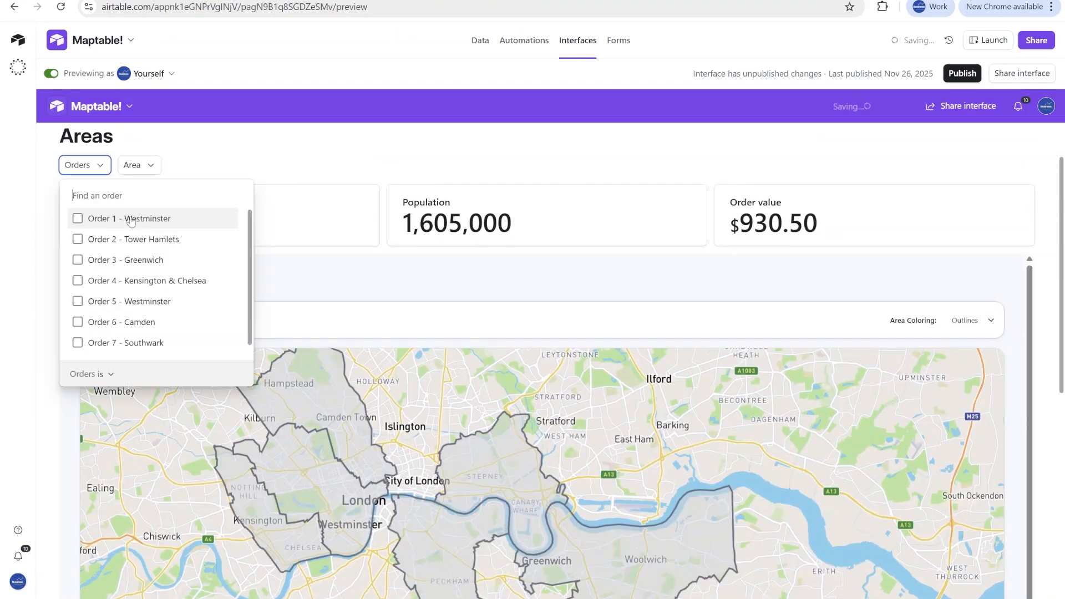
{"action": "left_click", "coordinate": [96, 225]}
{"action": "left_click", "coordinate": [111, 239]}
{"action": "left_click", "coordinate": [116, 281]}
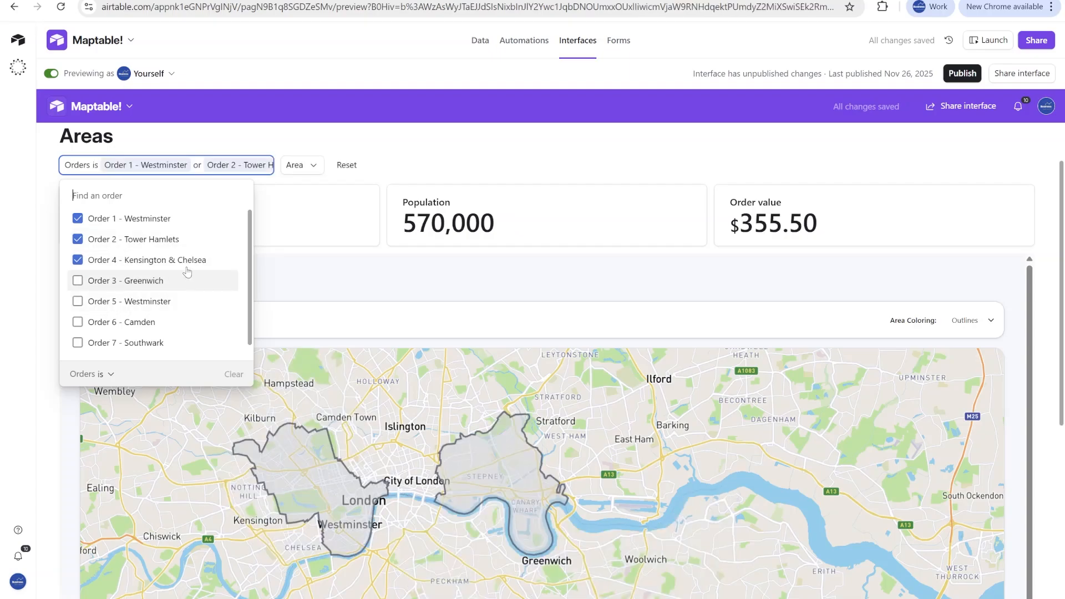
{"action": "left_click", "coordinate": [118, 323]}
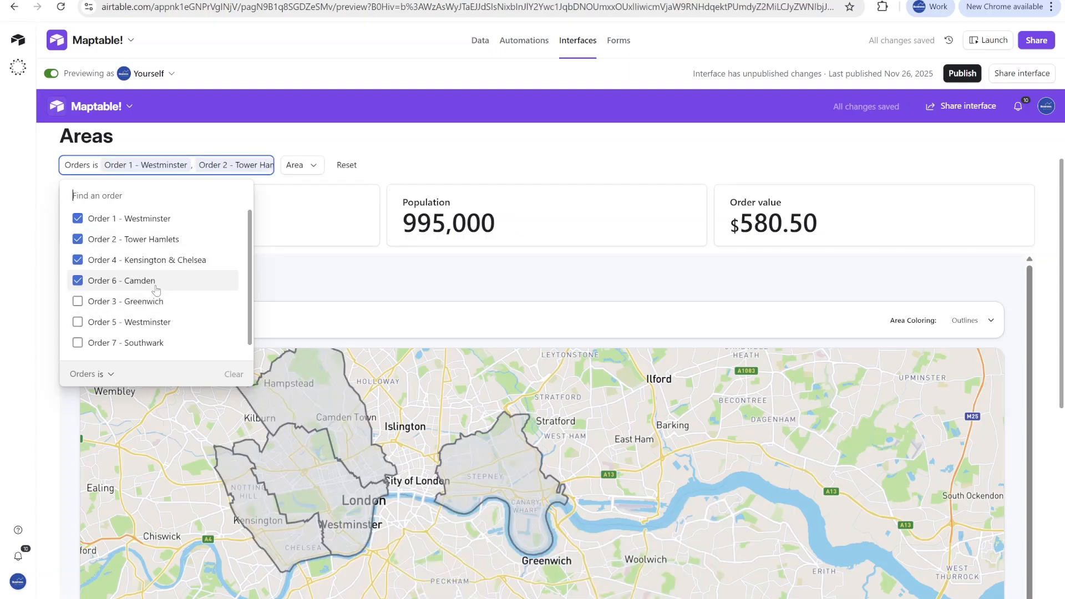
{"action": "left_click", "coordinate": [78, 301]}
{"action": "left_click", "coordinate": [430, 489]}
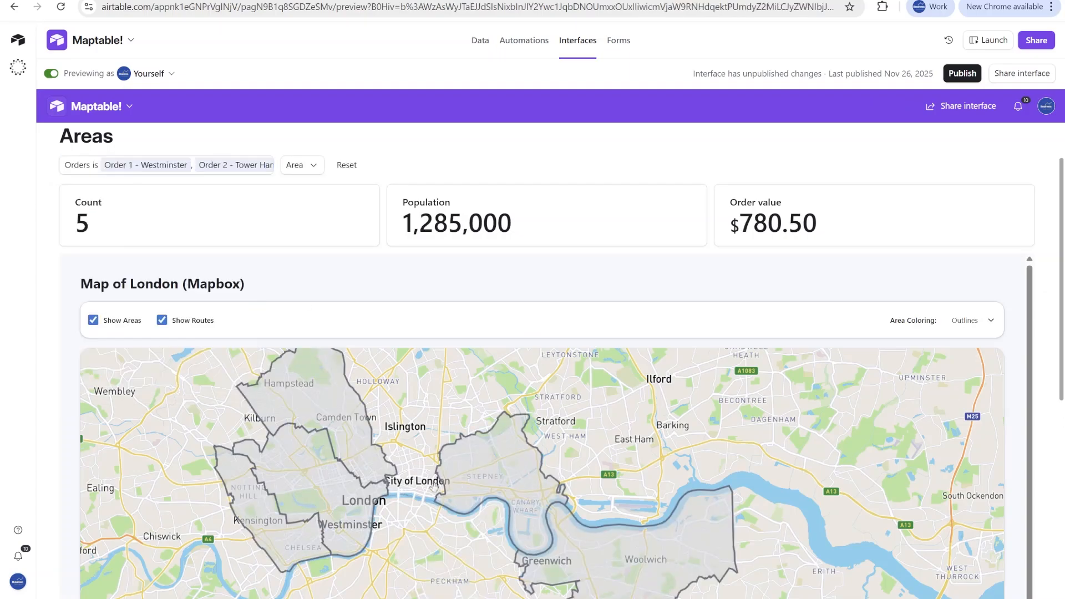
- Look over the outlined areas on the map and set its area coloring to Colorful
{"action": "left_click_drag", "start_coordinate": [423, 489], "coordinate": [608, 469]}
{"action": "scroll", "coordinate": [1037, 253], "scroll_direction": "down", "scroll_amount": 2}
{"action": "left_click_drag", "start_coordinate": [495, 382], "coordinate": [431, 438]}
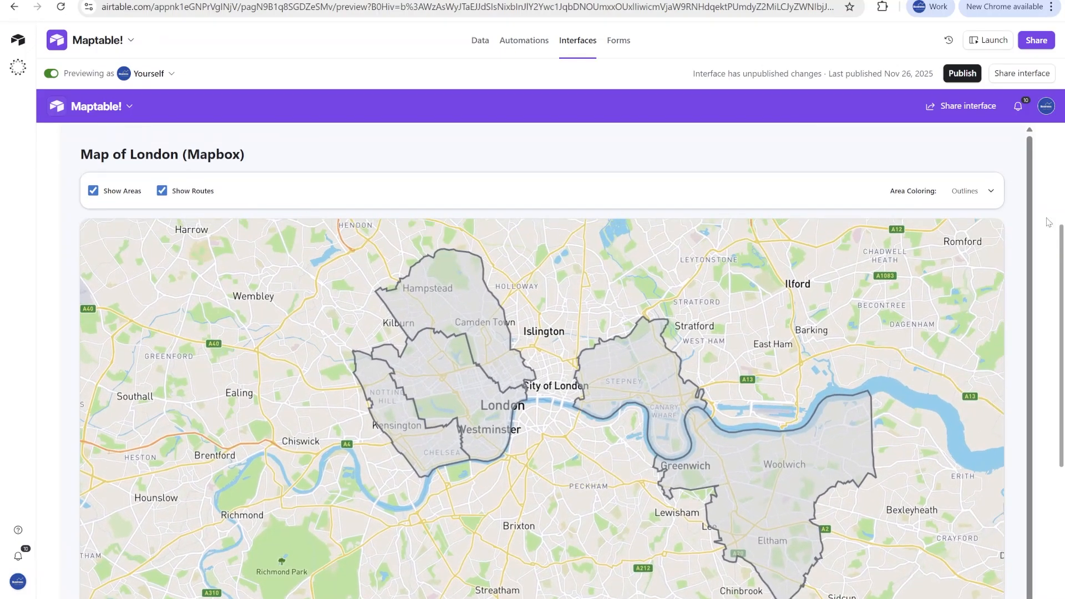
{"action": "left_click", "coordinate": [976, 197]}
{"action": "left_click", "coordinate": [967, 209]}
- Examine the colored areas on the map, the summary figures and the list of areas beneath the map
{"action": "left_click_drag", "start_coordinate": [605, 476], "coordinate": [564, 483]}
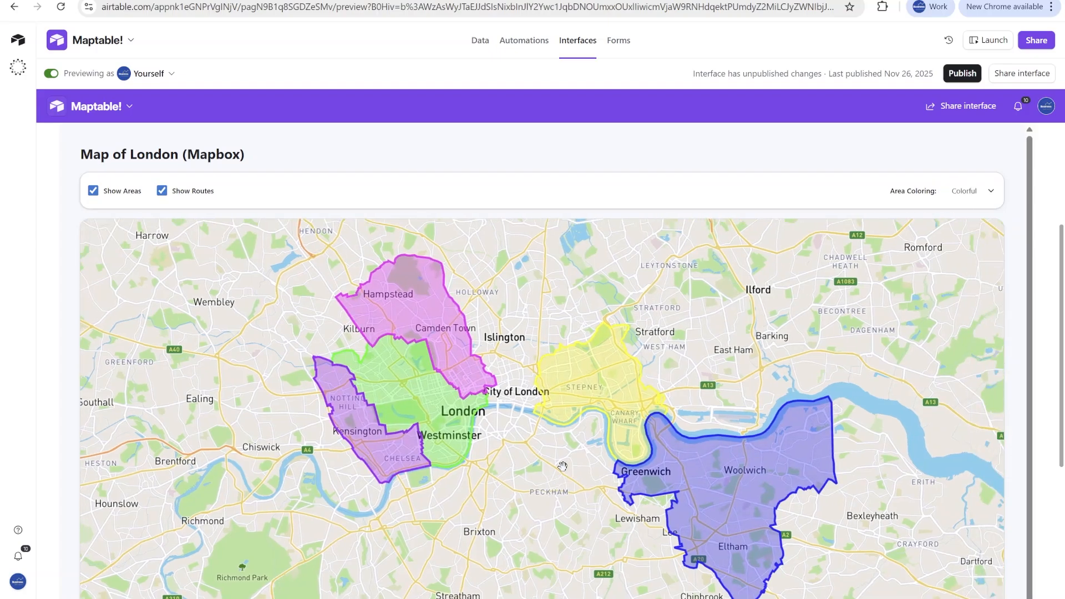
{"action": "scroll", "coordinate": [800, 550], "scroll_direction": "up", "scroll_amount": 1}
{"action": "scroll", "coordinate": [800, 551], "scroll_direction": "up", "scroll_amount": 2}
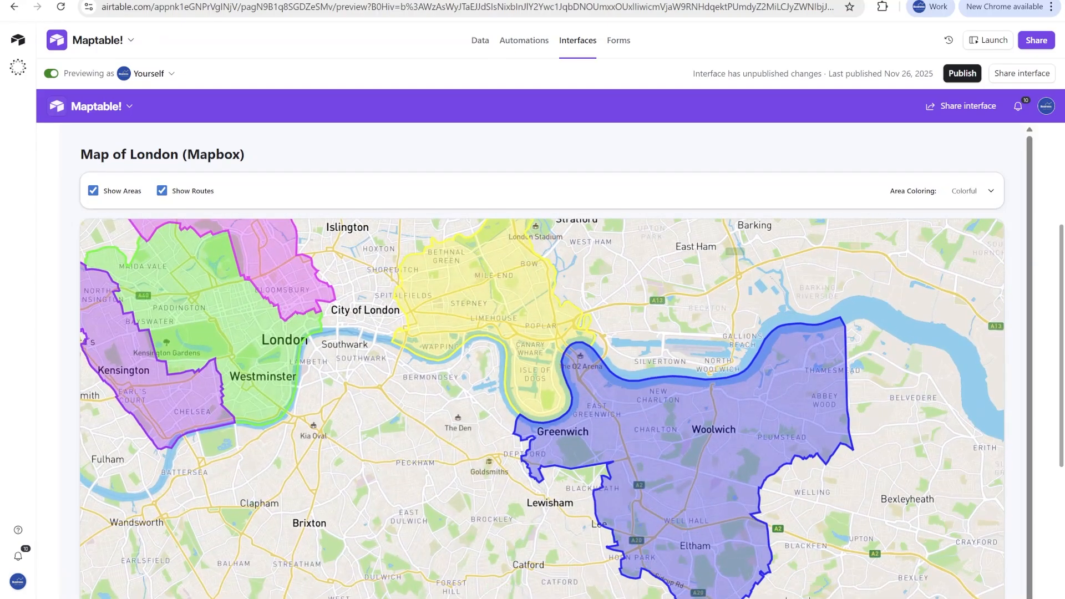
{"action": "left_click_drag", "start_coordinate": [197, 349], "coordinate": [331, 417]}
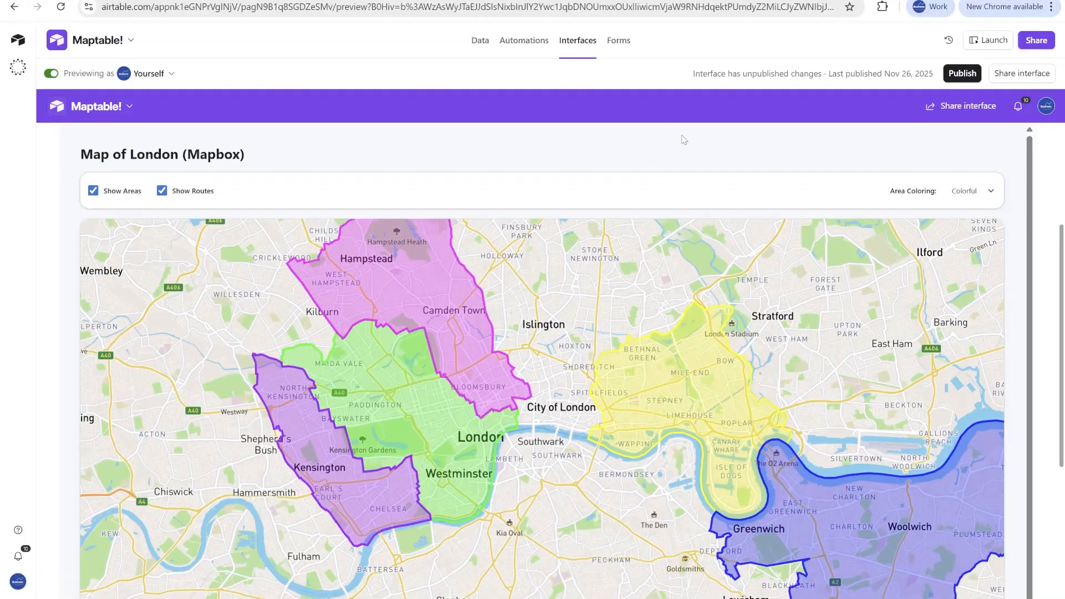
{"action": "scroll", "coordinate": [677, 153], "scroll_direction": "up", "scroll_amount": 4}
{"action": "scroll", "coordinate": [710, 199], "scroll_direction": "down", "scroll_amount": 2}
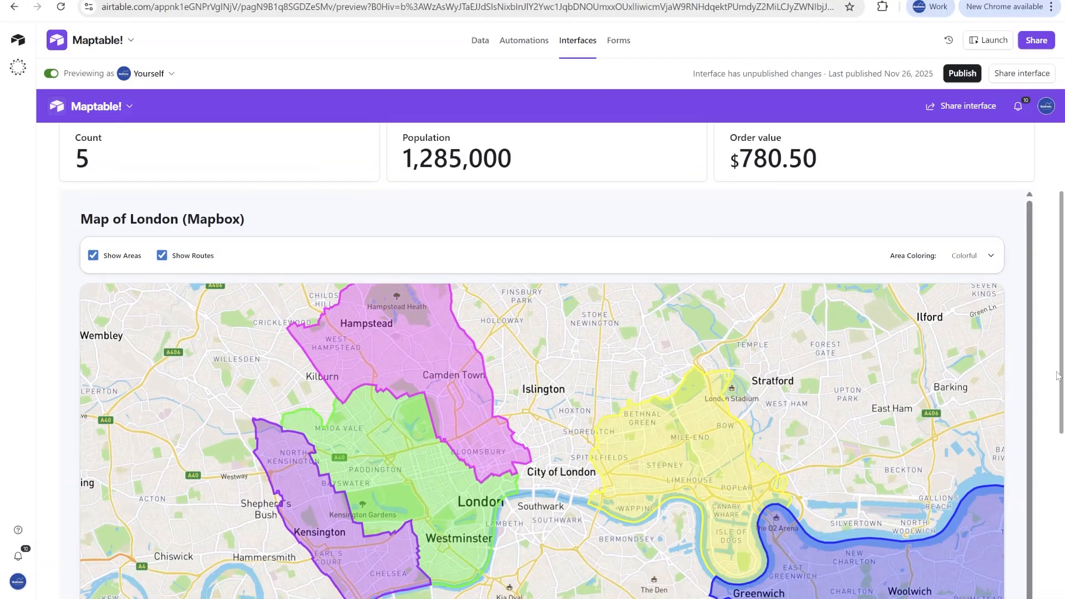
{"action": "scroll", "coordinate": [1049, 384], "scroll_direction": "down", "scroll_amount": 5}
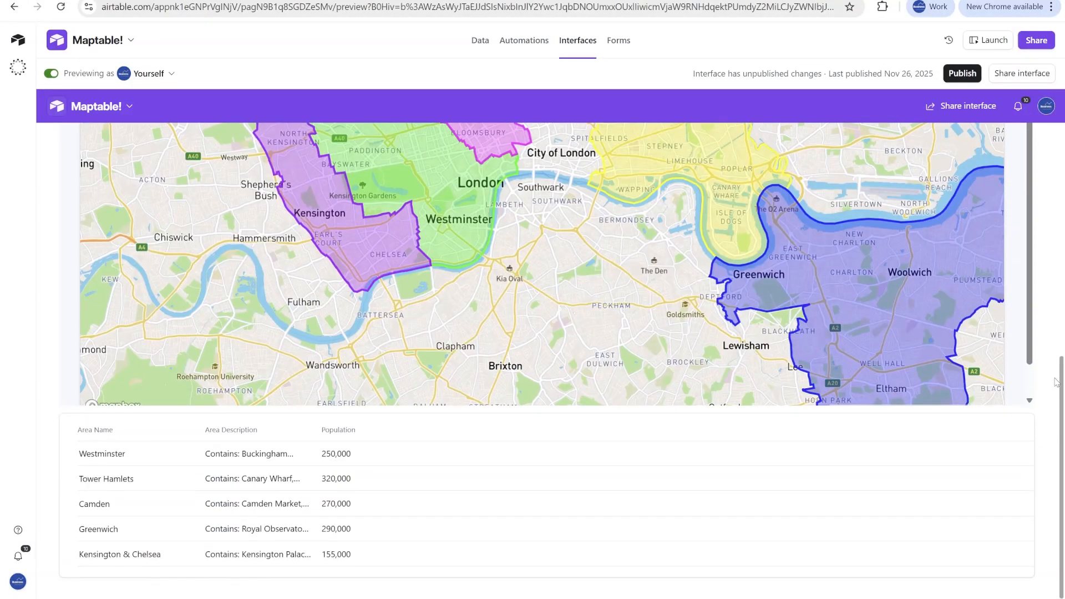
{"action": "scroll", "coordinate": [1048, 420], "scroll_direction": "up", "scroll_amount": 8}
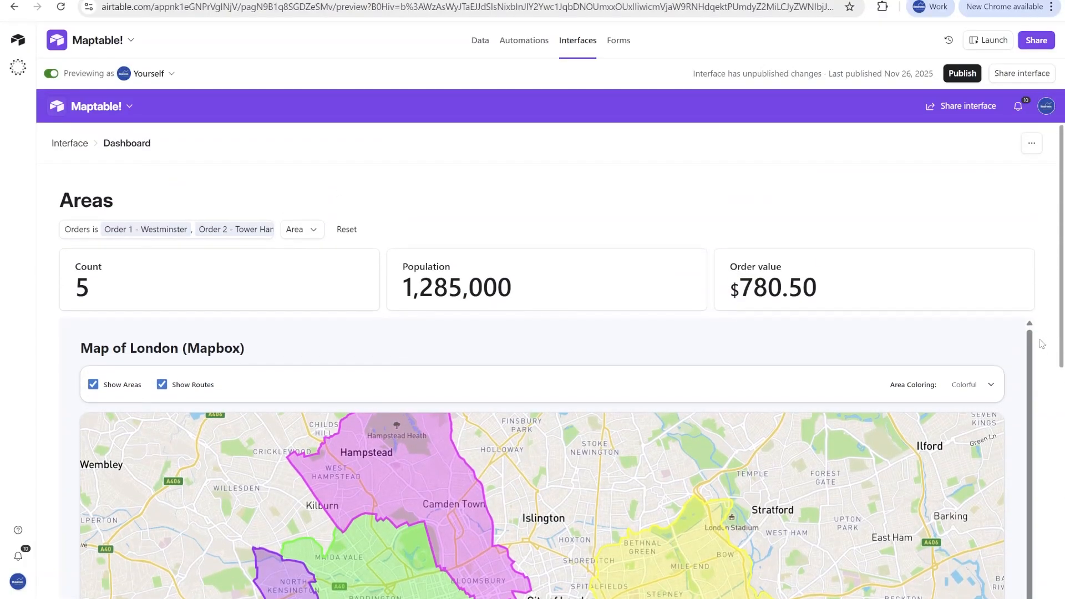
- Leave the preview and test hiding and showing the areas and routes on the map
{"action": "left_click", "coordinate": [51, 74]}
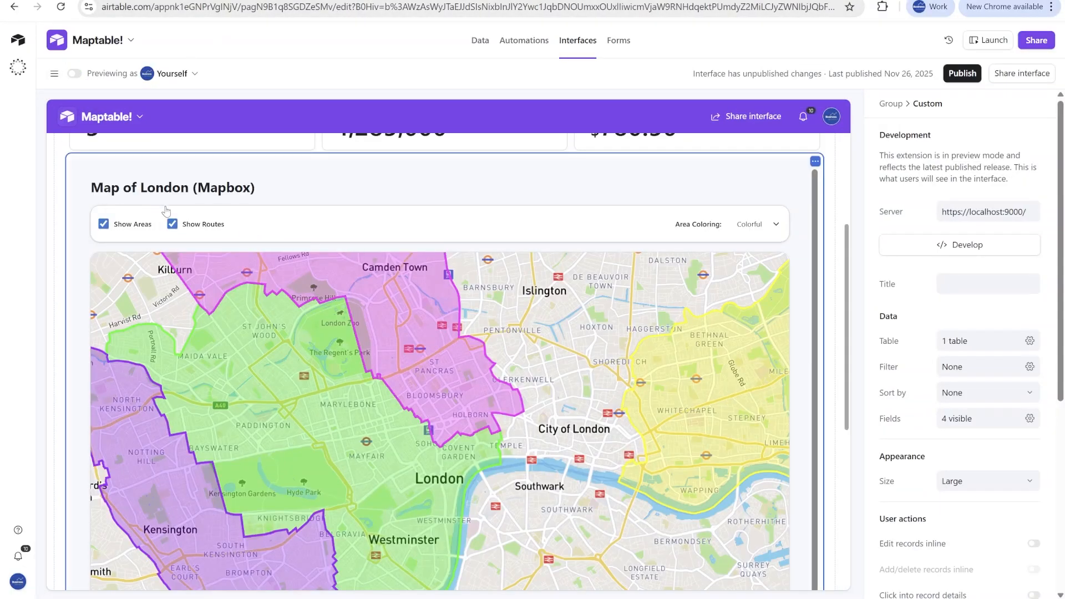
{"action": "left_click", "coordinate": [104, 224]}
{"action": "left_click", "coordinate": [171, 225]}
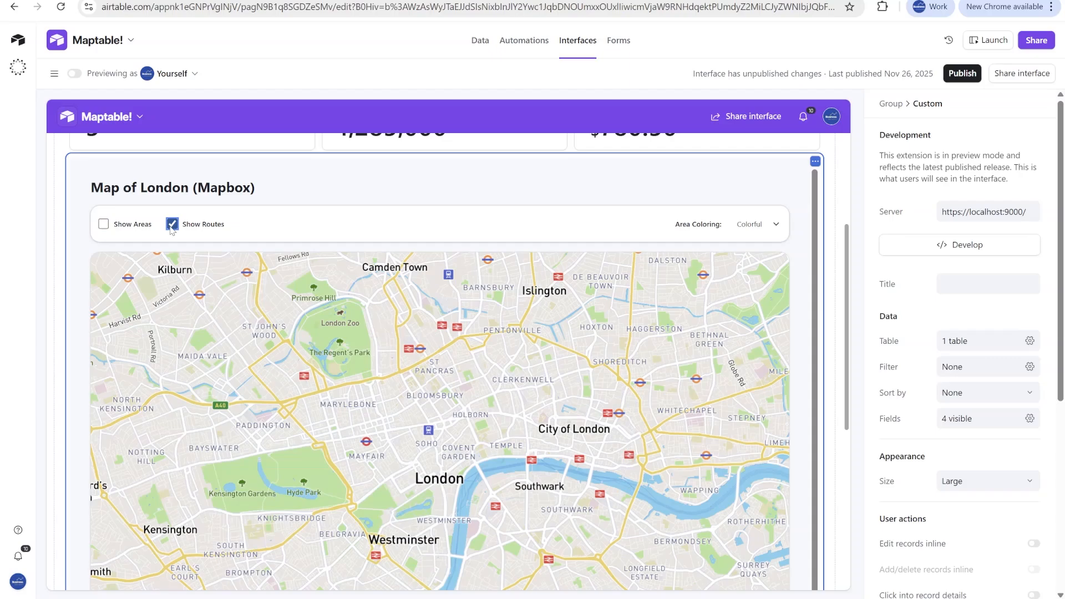
{"action": "left_click", "coordinate": [171, 226]}
{"action": "left_click", "coordinate": [104, 224]}
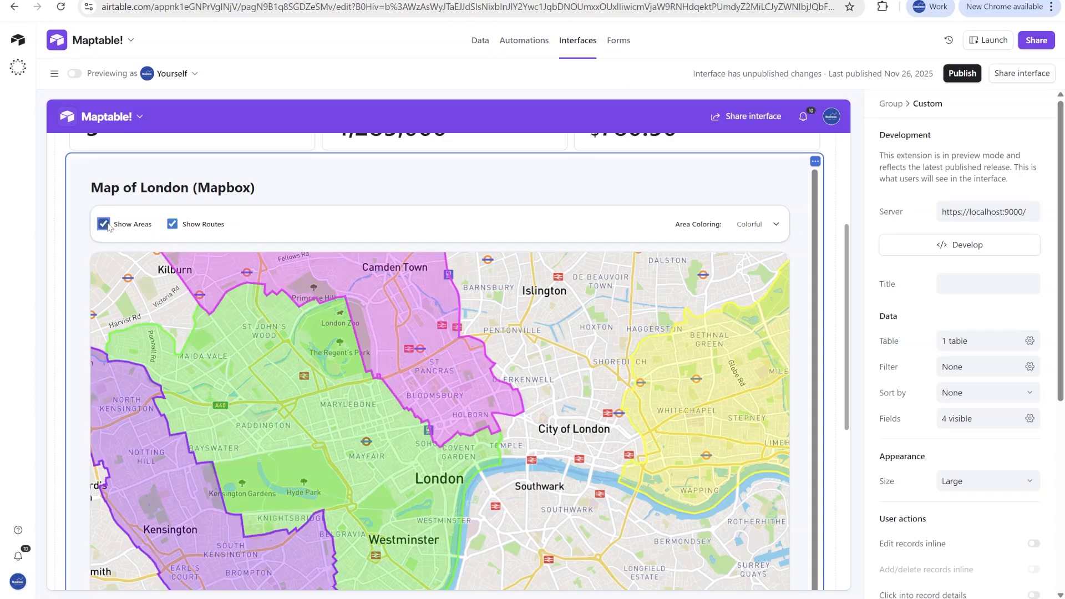
- Check the base's data for a Rider Routes table and return to the map's custom properties
{"action": "scroll", "coordinate": [913, 384], "scroll_direction": "down", "scroll_amount": 6}
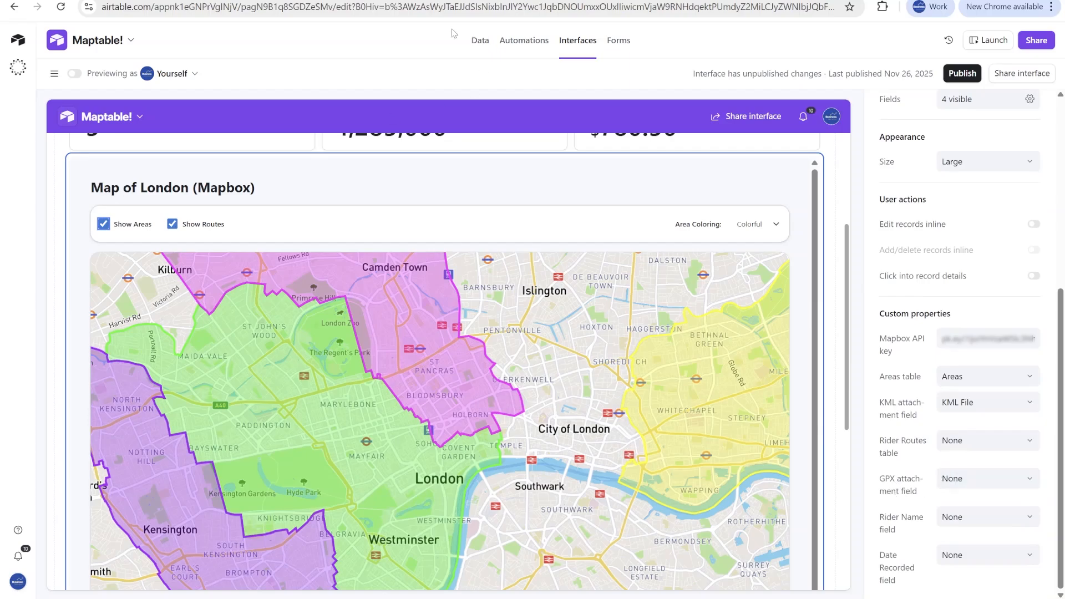
{"action": "left_click", "coordinate": [481, 40]}
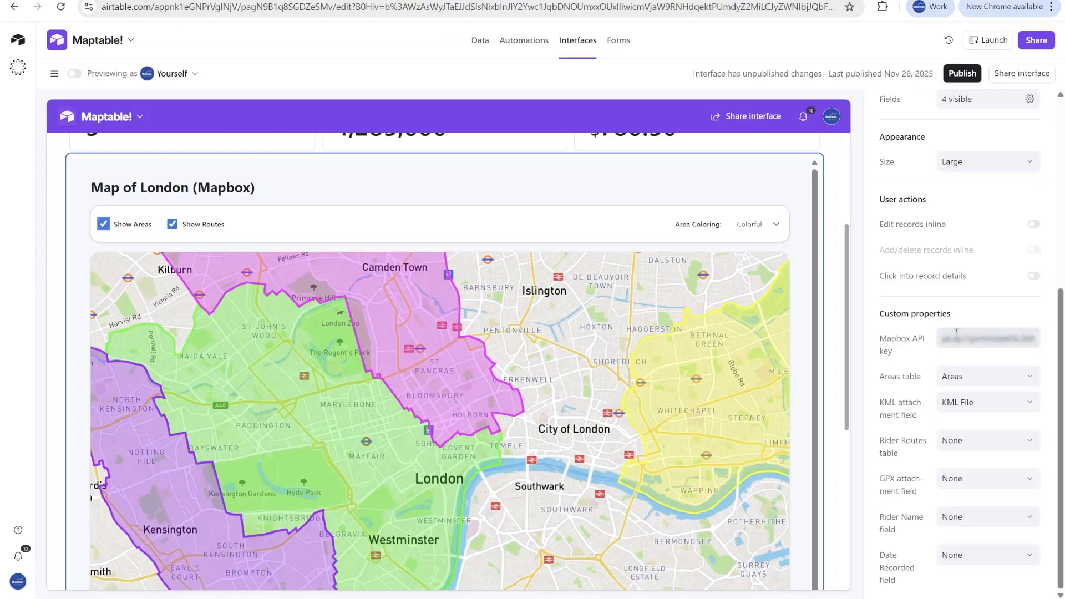
{"action": "scroll", "coordinate": [959, 338], "scroll_direction": "up", "scroll_amount": 1}
{"action": "scroll", "coordinate": [966, 361], "scroll_direction": "down", "scroll_amount": 1}
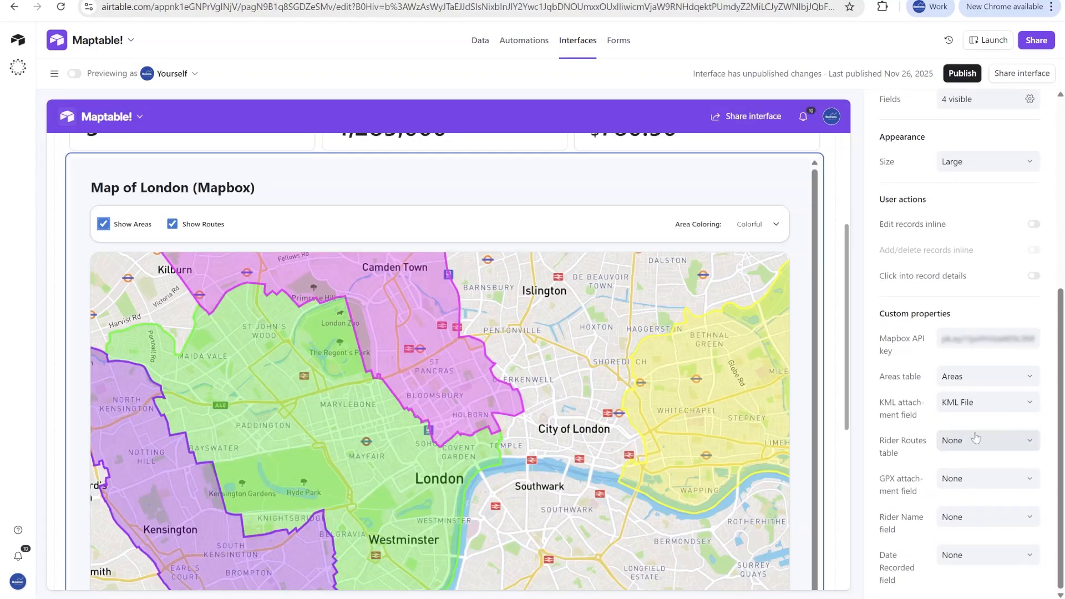
- Check the rider routes table options and make the Rider Routes table visible to the map element
{"action": "left_click", "coordinate": [970, 441]}
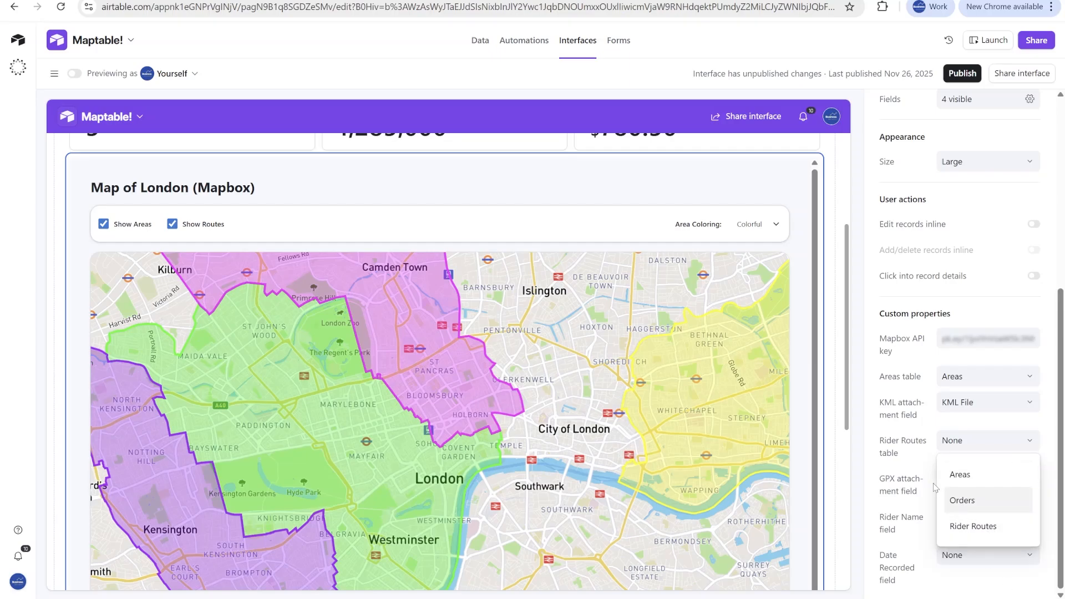
{"action": "left_click", "coordinate": [908, 437]}
{"action": "scroll", "coordinate": [918, 308], "scroll_direction": "up", "scroll_amount": 6}
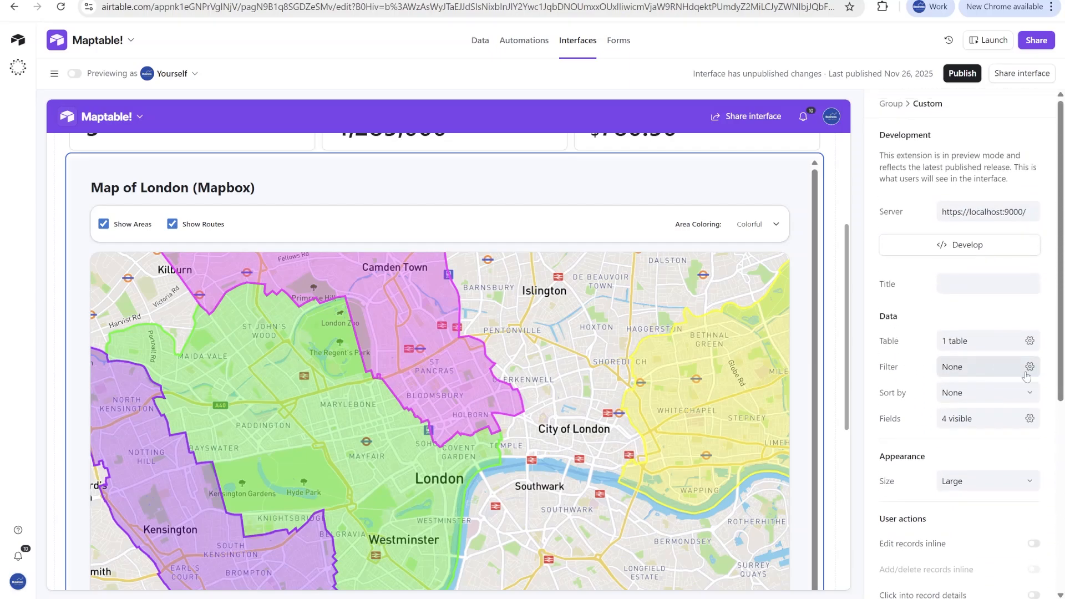
{"action": "left_click", "coordinate": [1029, 340]}
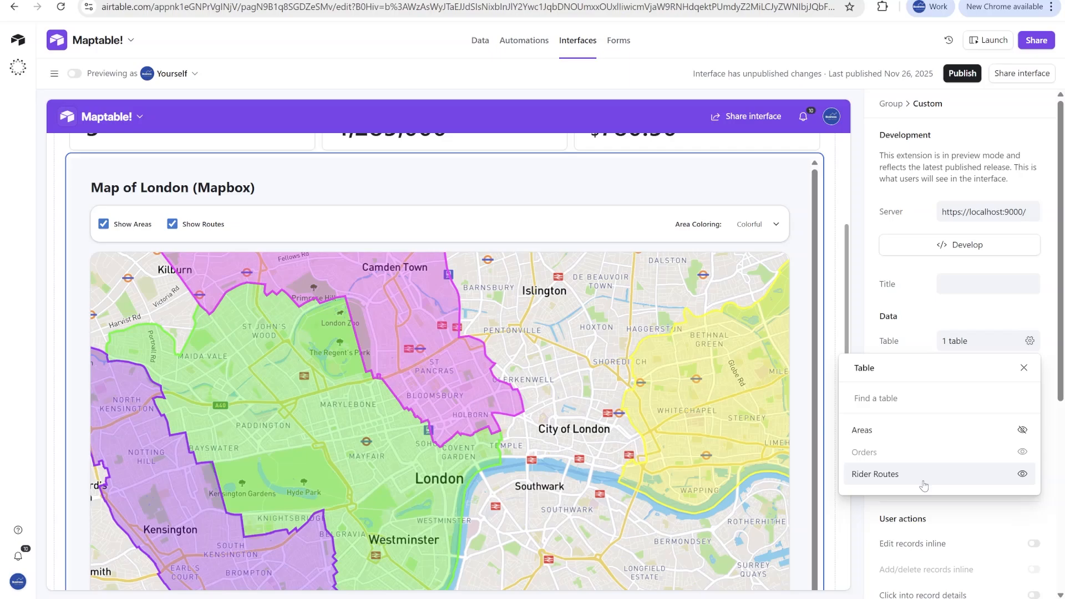
{"action": "left_click", "coordinate": [1023, 474]}
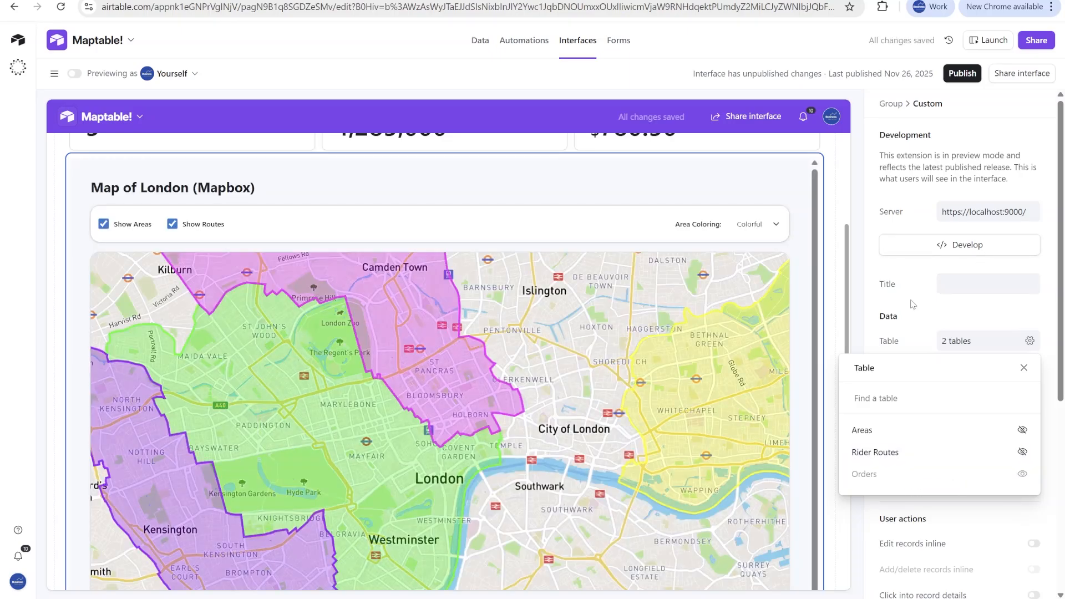
- Choose Rider Routes as the map's rider routes table and check the options for its GPX attachment field
{"action": "scroll", "coordinate": [900, 319], "scroll_direction": "down", "scroll_amount": 5}
{"action": "scroll", "coordinate": [900, 319], "scroll_direction": "down", "scroll_amount": 2}
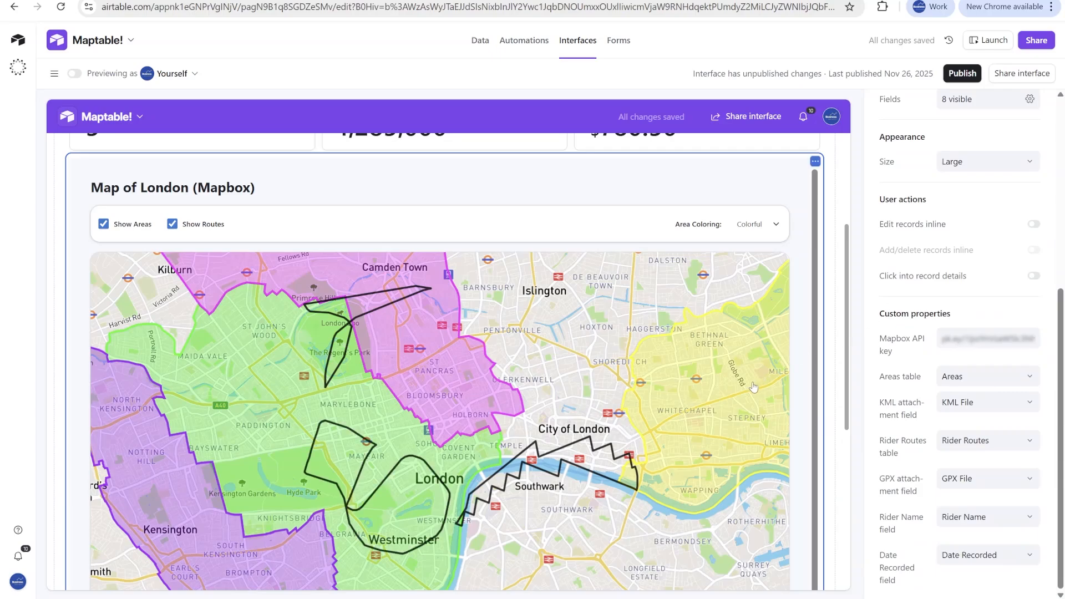
{"action": "left_click", "coordinate": [976, 451]}
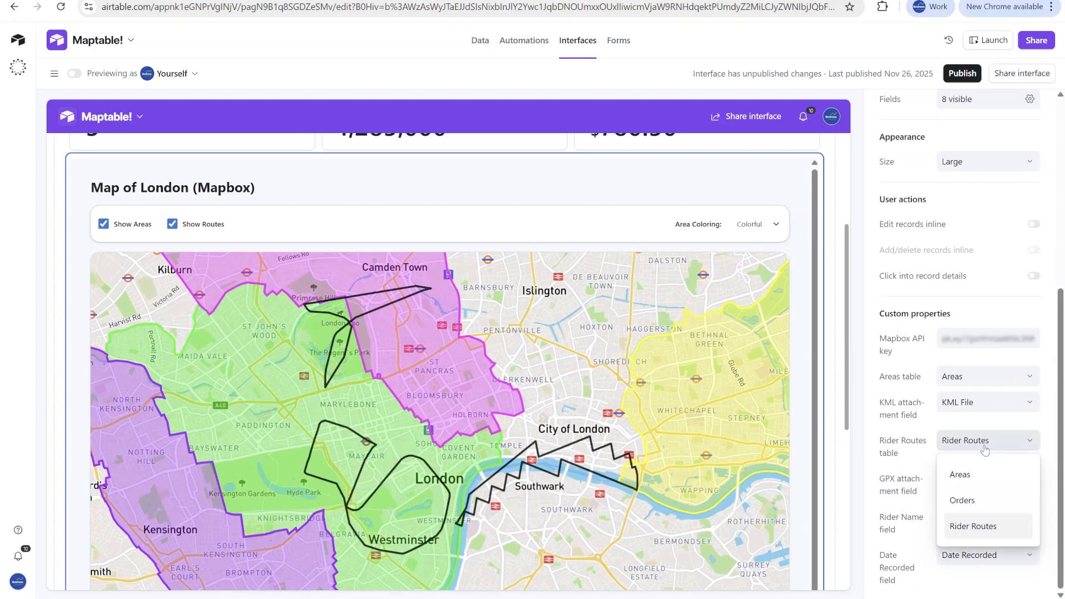
{"action": "left_click", "coordinate": [978, 525]}
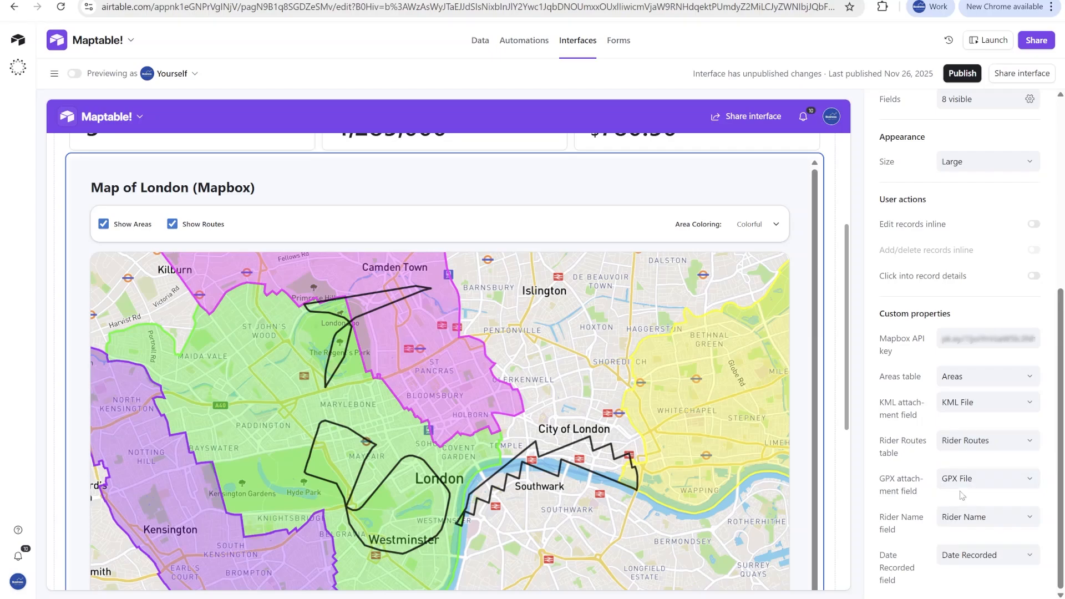
{"action": "left_click", "coordinate": [975, 480]}
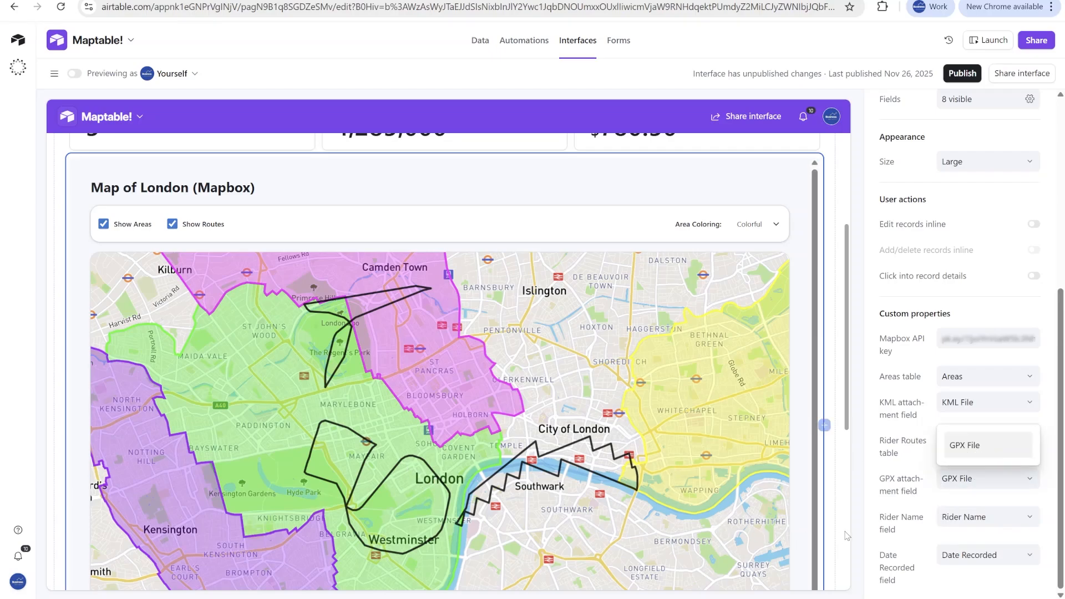
{"action": "left_click", "coordinate": [897, 503]}
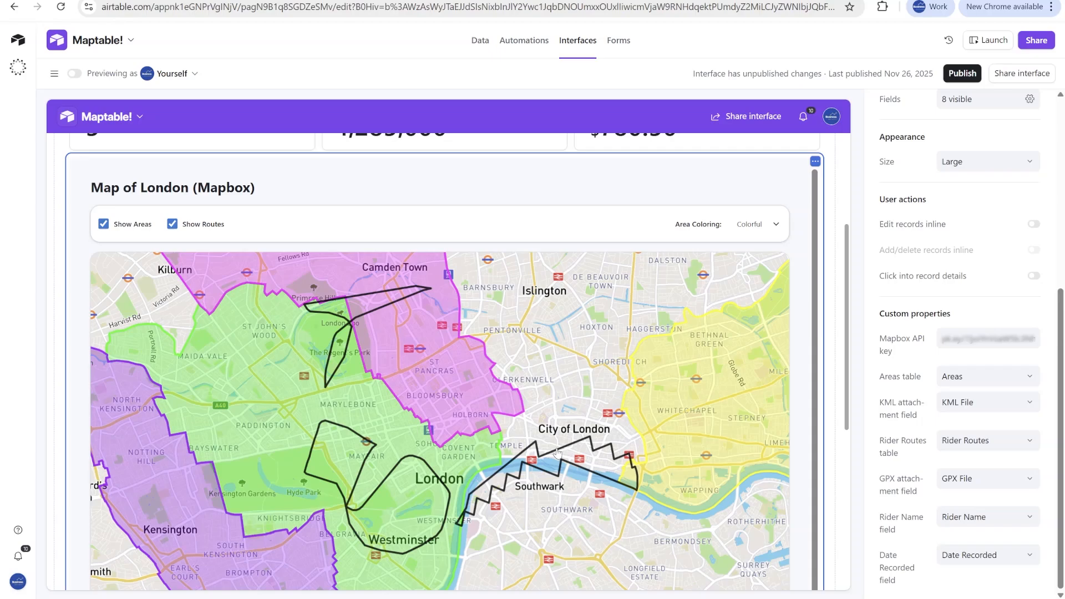
- Hide the areas on the map and open the details of the rider route through The Regent's Park
{"action": "left_click", "coordinate": [104, 225]}
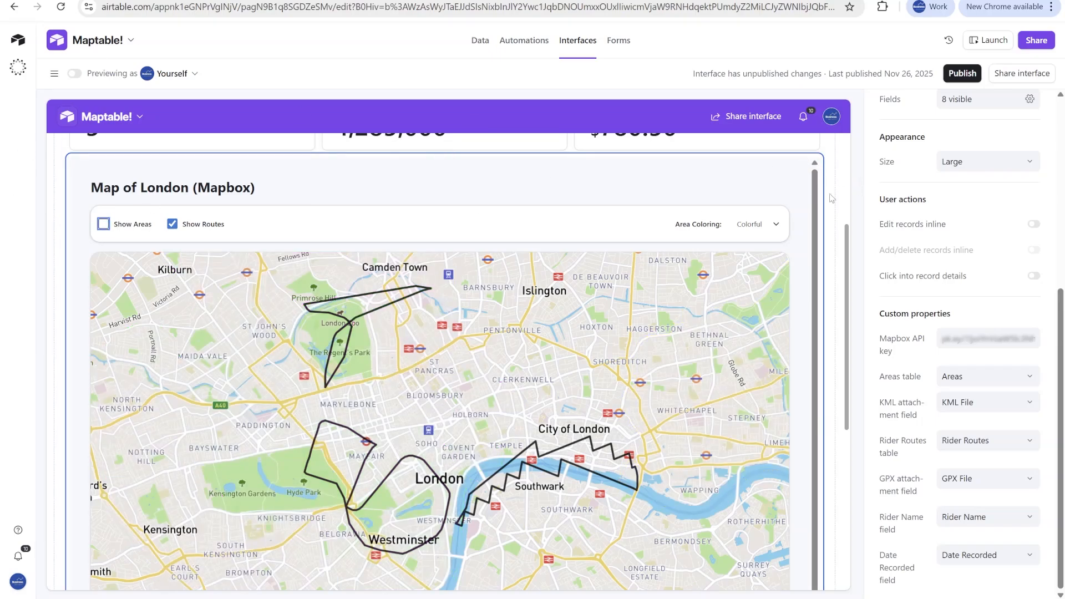
{"action": "left_click", "coordinate": [354, 323]}
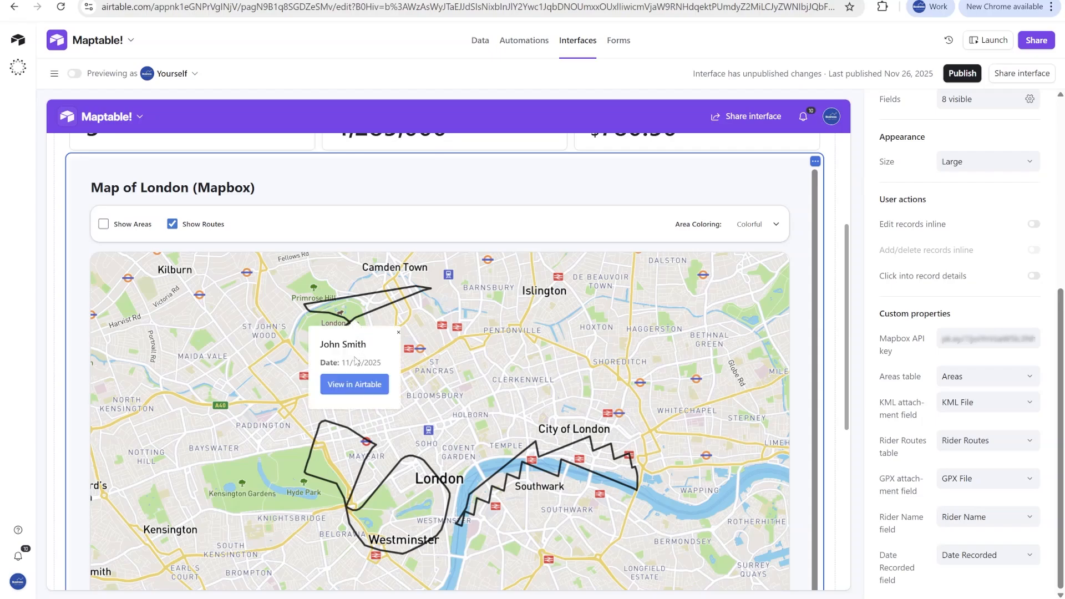
- Dismiss the Regent's Park route's details and open the details of the rider route along the Thames
{"action": "left_click_drag", "start_coordinate": [330, 348], "coordinate": [361, 363]}
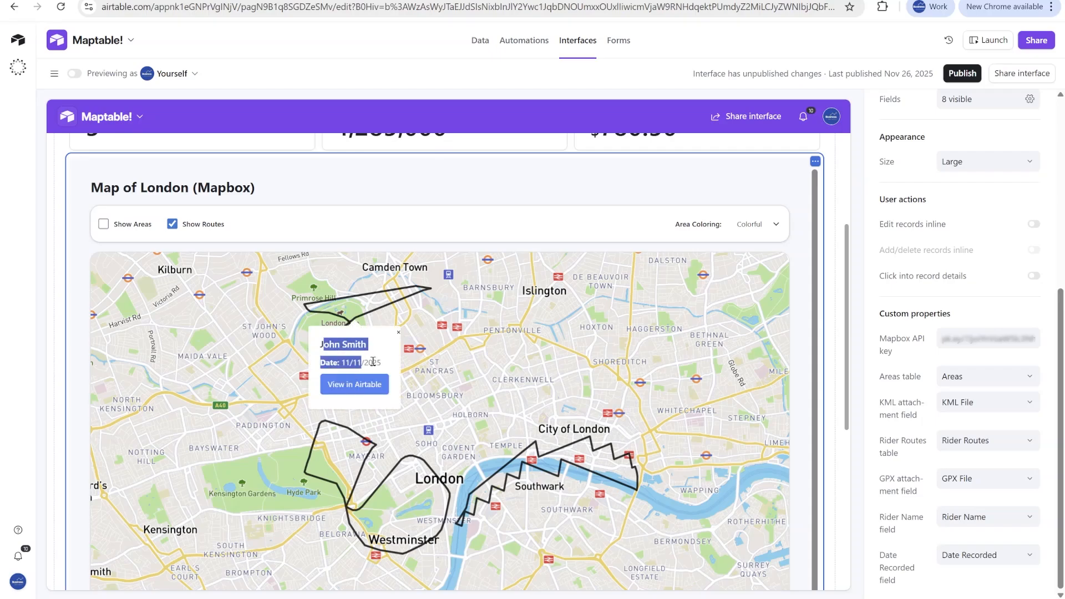
{"action": "left_click", "coordinate": [531, 444]}
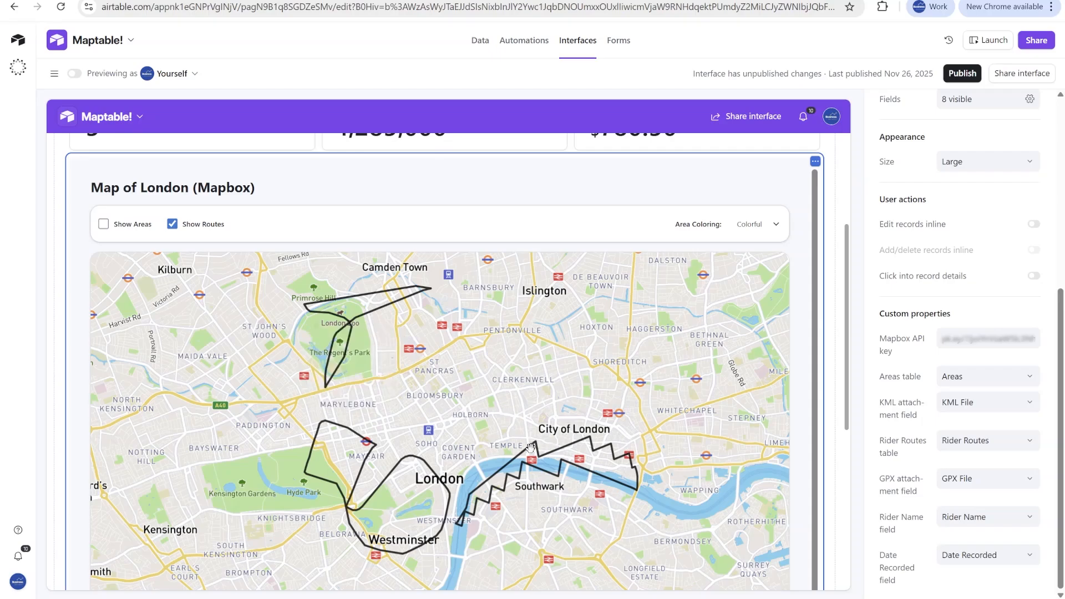
{"action": "left_click", "coordinate": [517, 462]}
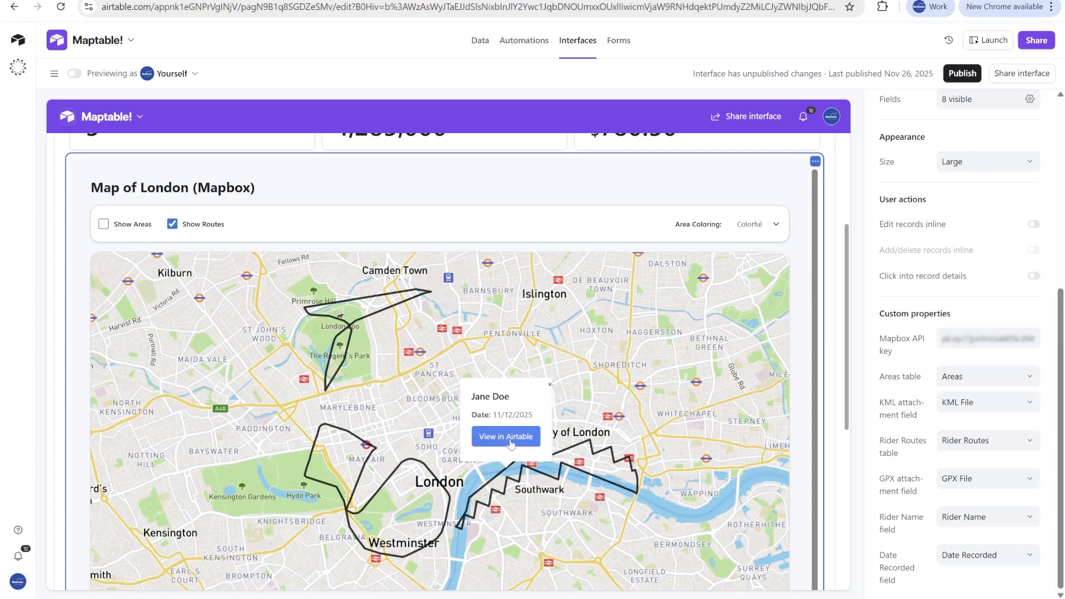
- Allow record details to be opened from the map with the Record Detail layout and close the opened route record
{"action": "left_click", "coordinate": [510, 443]}
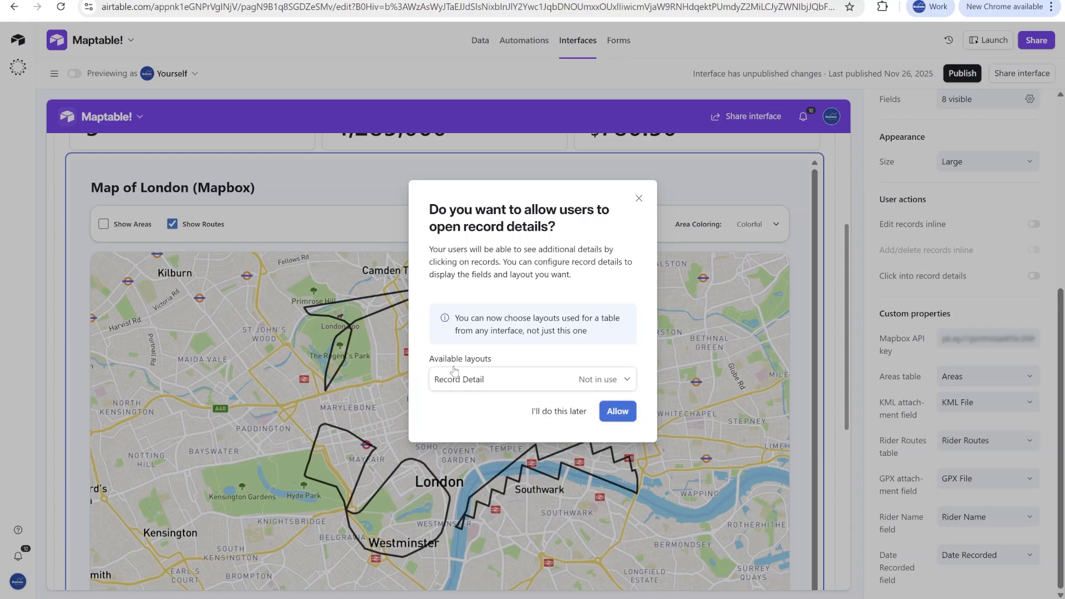
{"action": "left_click", "coordinate": [497, 383]}
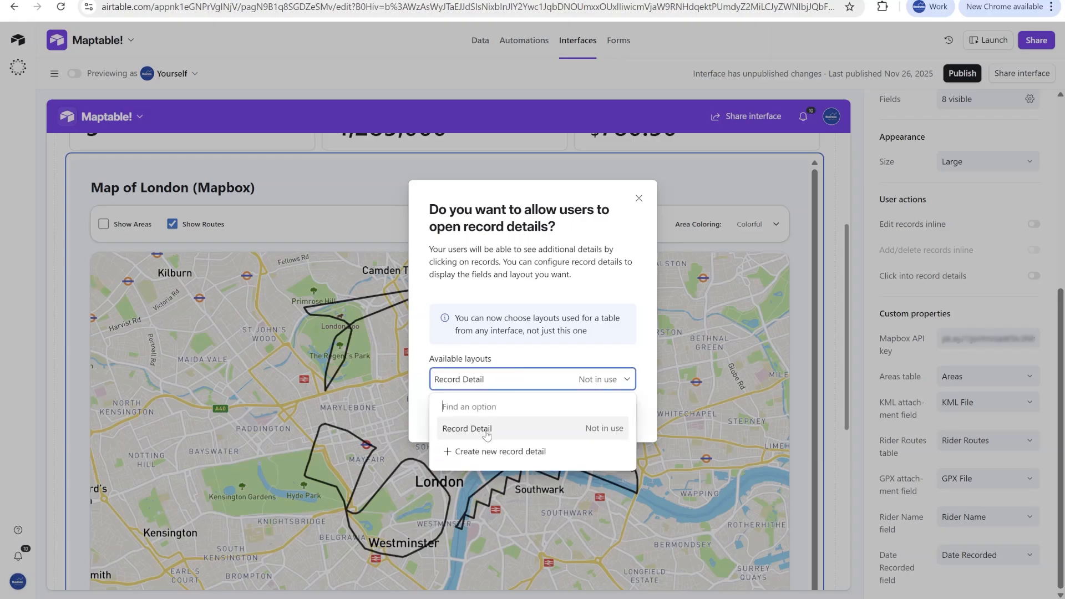
{"action": "left_click", "coordinate": [531, 430]}
{"action": "left_click", "coordinate": [618, 413]}
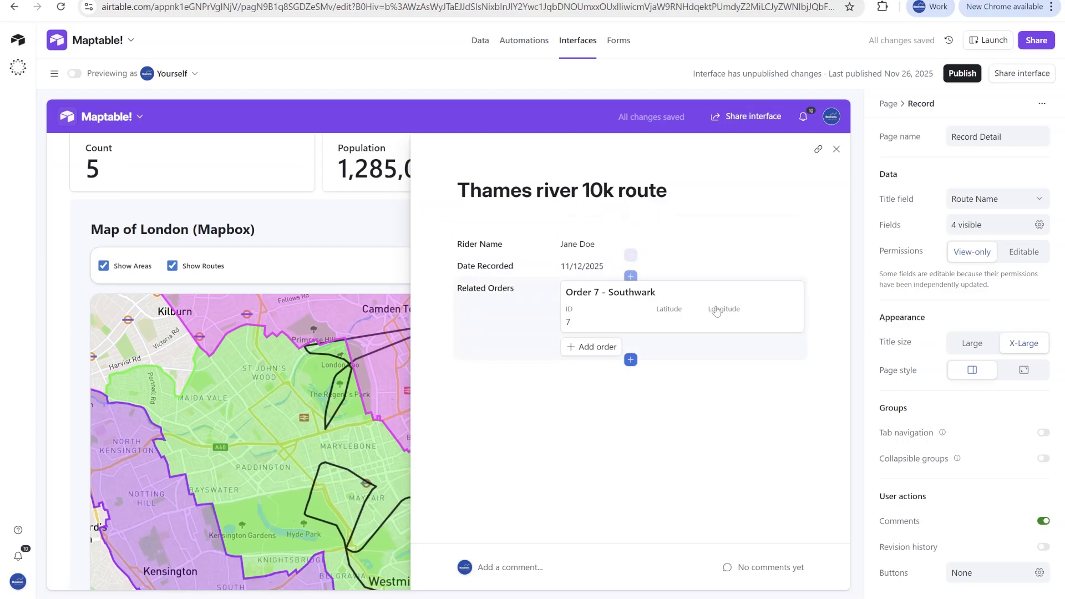
{"action": "left_click", "coordinate": [837, 149]}
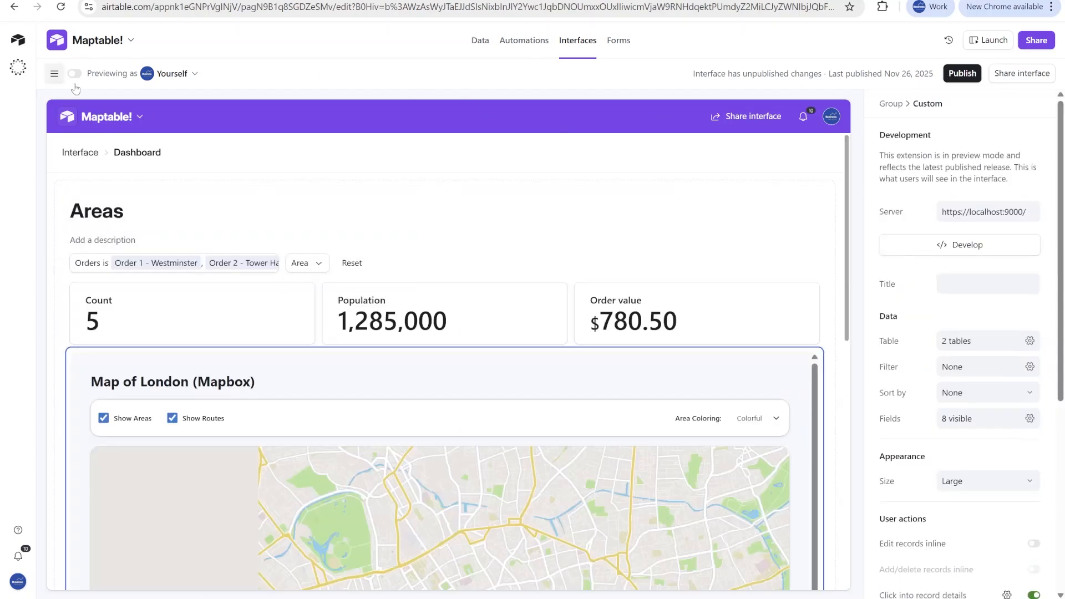
- Preview the dashboard as a viewer and hide the areas on the map
{"action": "left_click", "coordinate": [75, 73]}
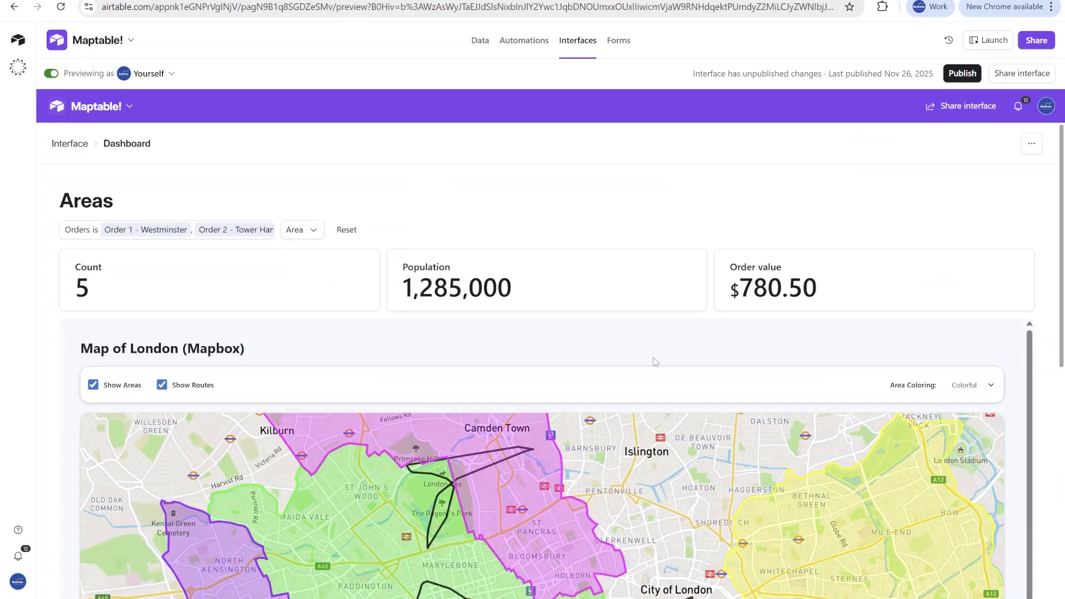
{"action": "scroll", "coordinate": [894, 155], "scroll_direction": "down", "scroll_amount": 5}
{"action": "scroll", "coordinate": [1040, 262], "scroll_direction": "up", "scroll_amount": 2}
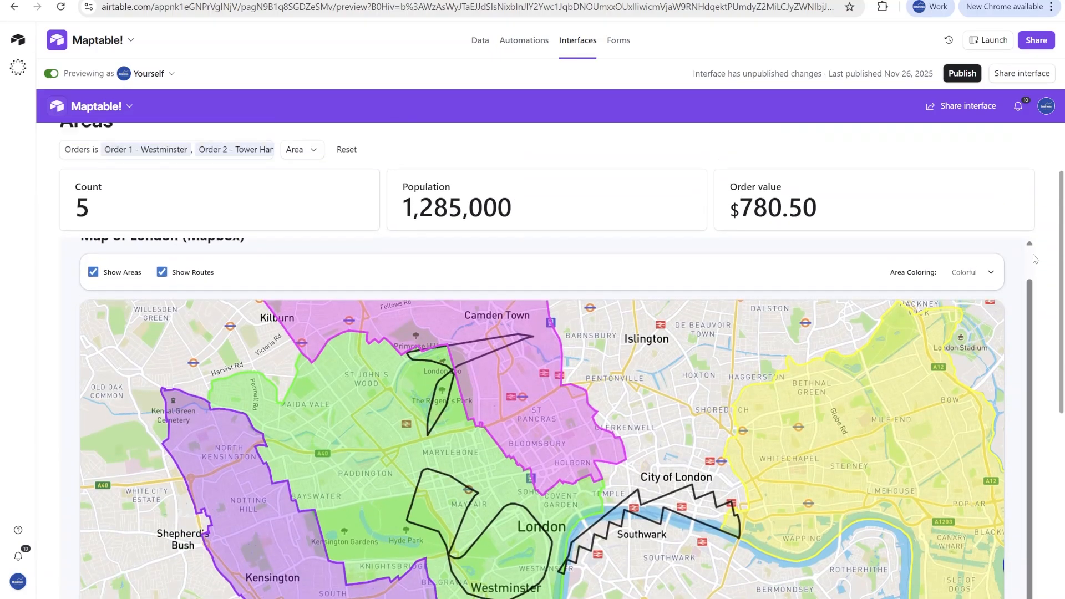
{"action": "left_click", "coordinate": [93, 321]}
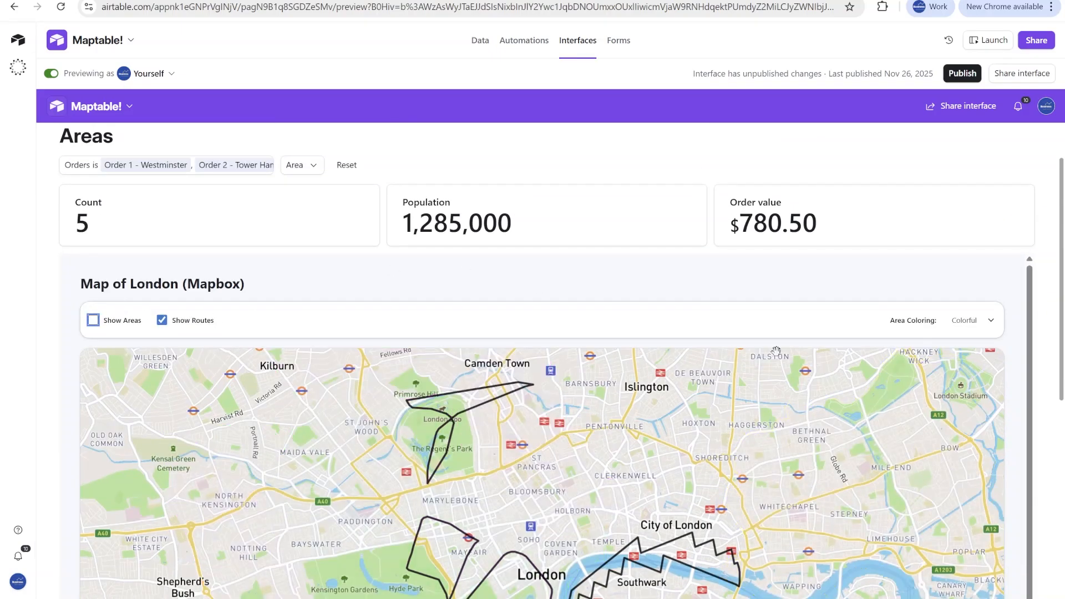
- View the Airtable records of the Regent's Park route and the Mayfair route from the map, and close the record details
{"action": "scroll", "coordinate": [454, 431], "scroll_direction": "down", "scroll_amount": 2}
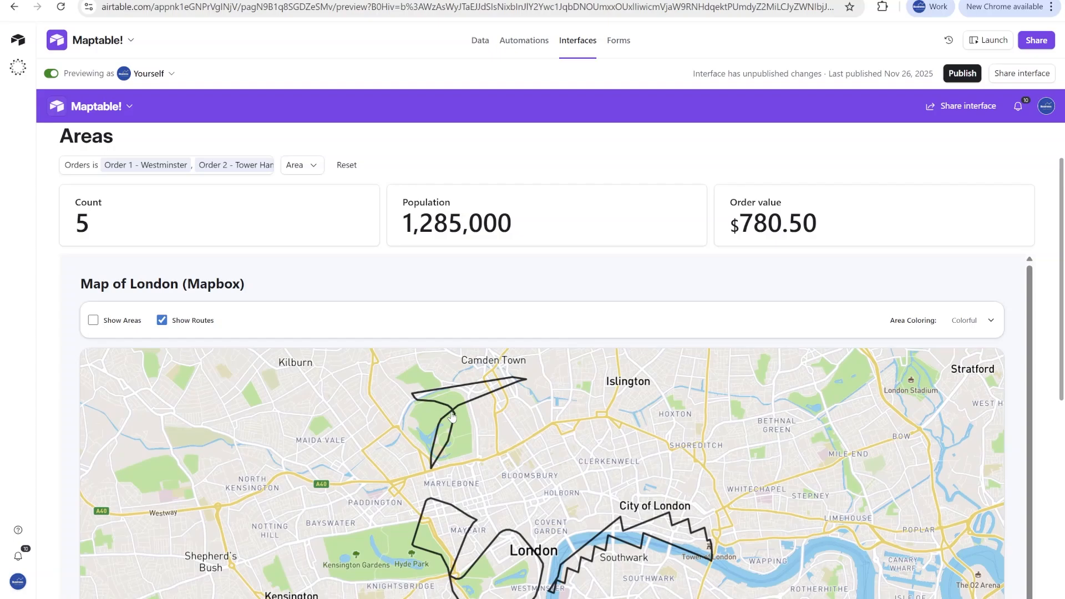
{"action": "left_click", "coordinate": [454, 405]}
{"action": "left_click", "coordinate": [469, 477]}
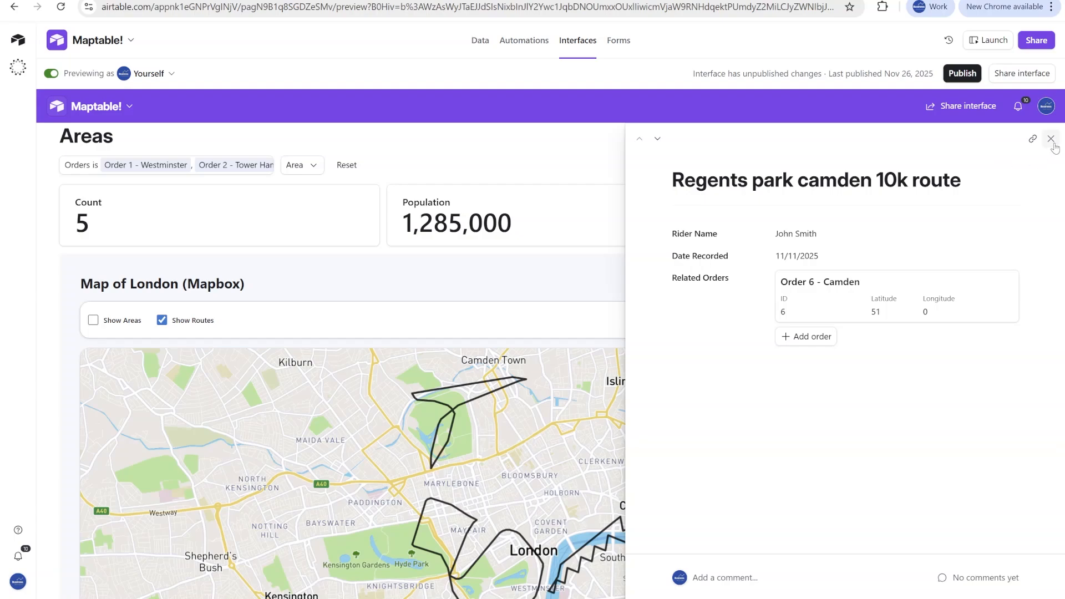
{"action": "left_click", "coordinate": [462, 508]}
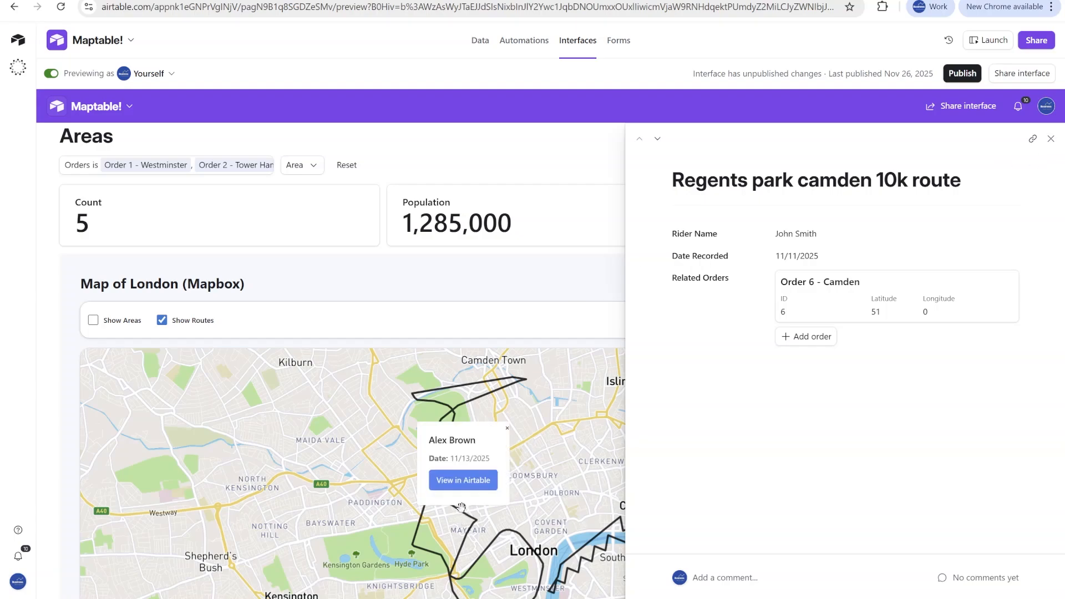
{"action": "left_click", "coordinate": [465, 481]}
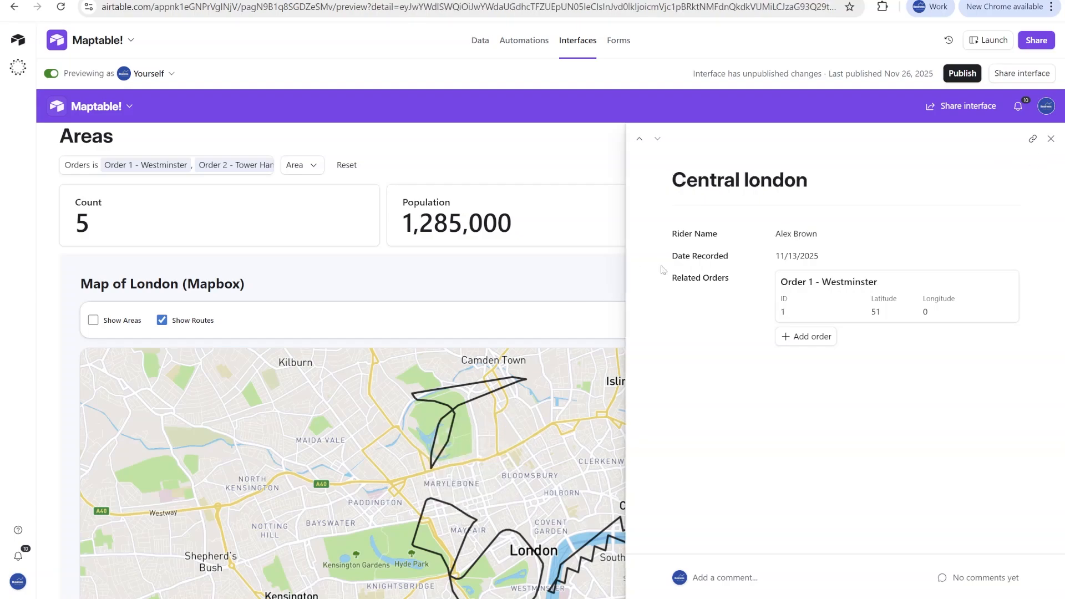
{"action": "left_click", "coordinate": [1051, 139]}
- Hide the rider routes on the map and show the areas instead
{"action": "scroll", "coordinate": [843, 265], "scroll_direction": "down", "scroll_amount": 1}
{"action": "left_click", "coordinate": [161, 288]}
{"action": "left_click", "coordinate": [93, 288]}
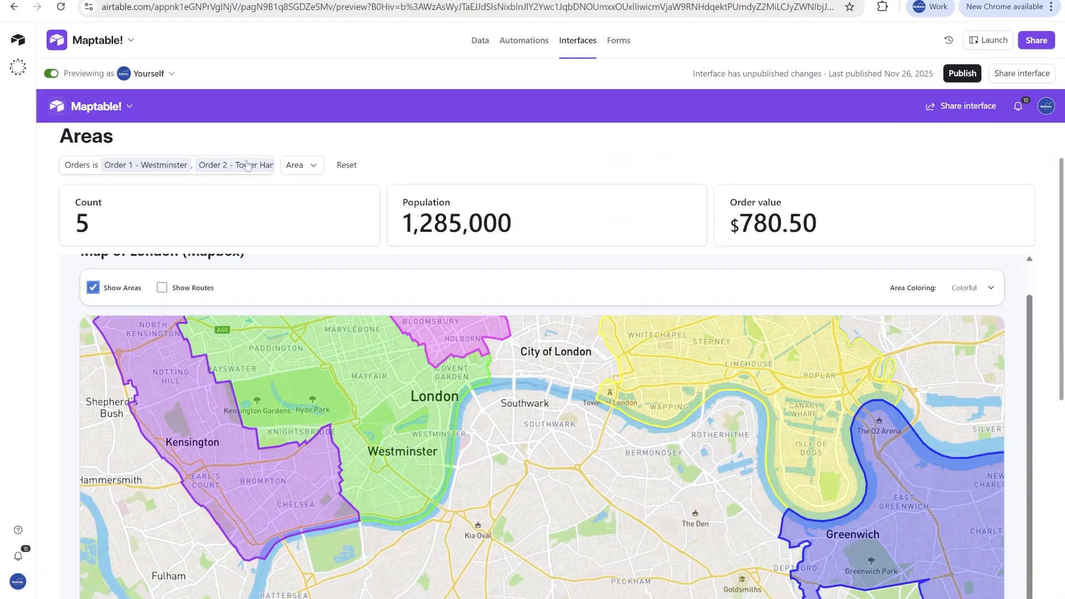
- Clear the dashboard's Orders filter and show the rider routes together with the areas
{"action": "left_click", "coordinate": [211, 165]}
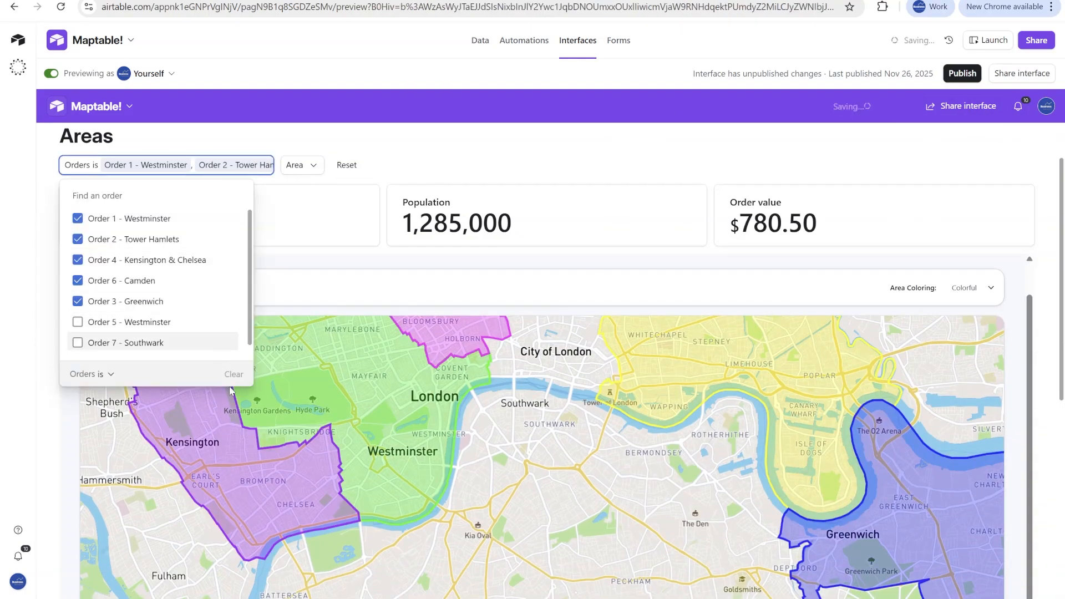
{"action": "left_click", "coordinate": [234, 374]}
{"action": "left_click", "coordinate": [493, 149]}
{"action": "left_click", "coordinate": [161, 288]}
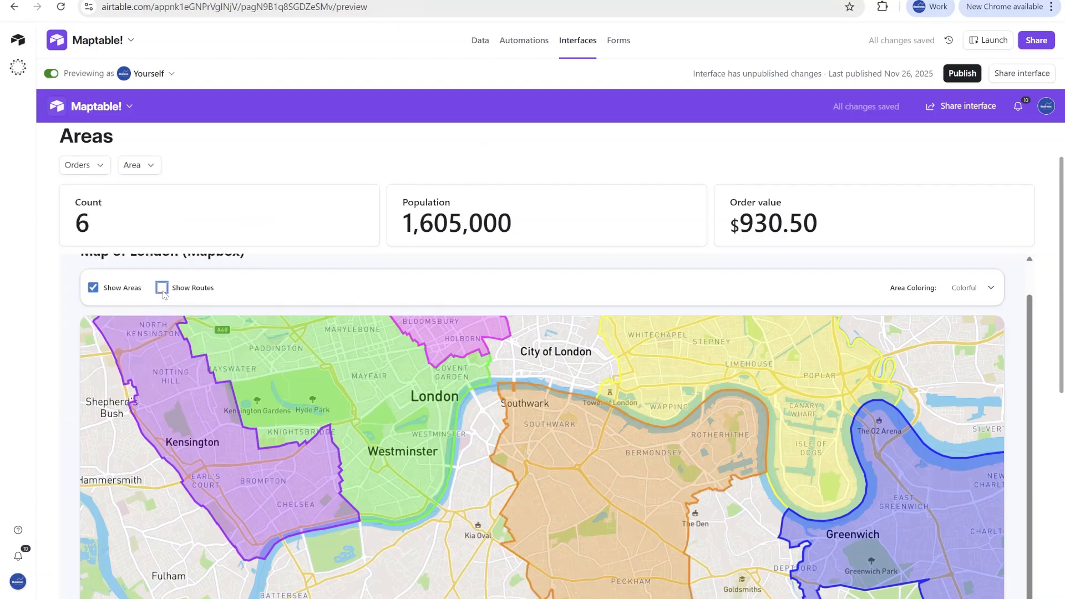
- Examine all areas and rider routes on the unfiltered map and the area list below it
{"action": "scroll", "coordinate": [937, 244], "scroll_direction": "down", "scroll_amount": 5}
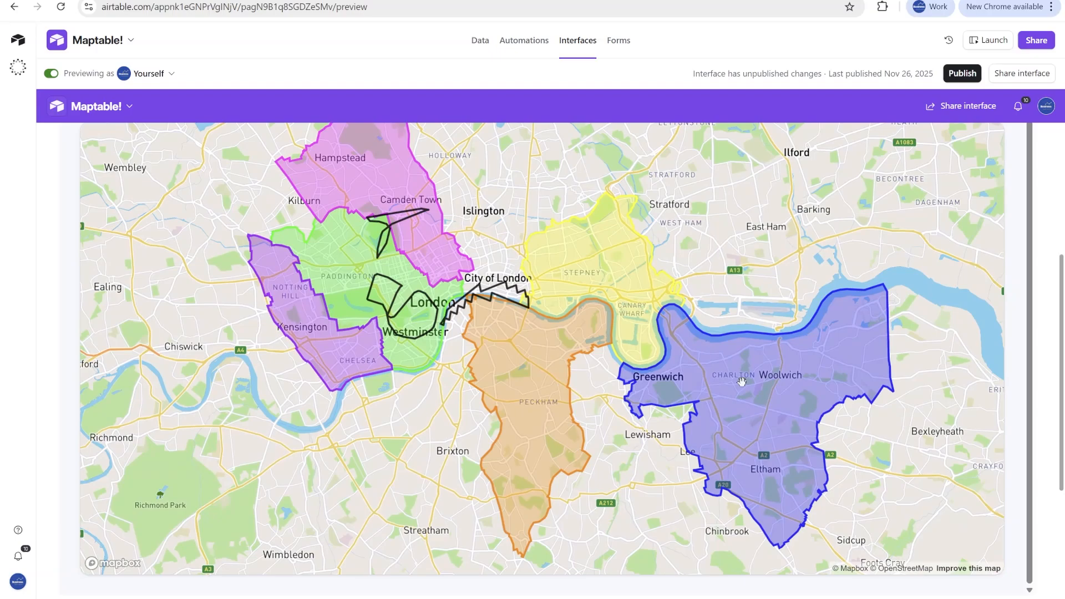
{"action": "scroll", "coordinate": [1044, 367], "scroll_direction": "up", "scroll_amount": 5}
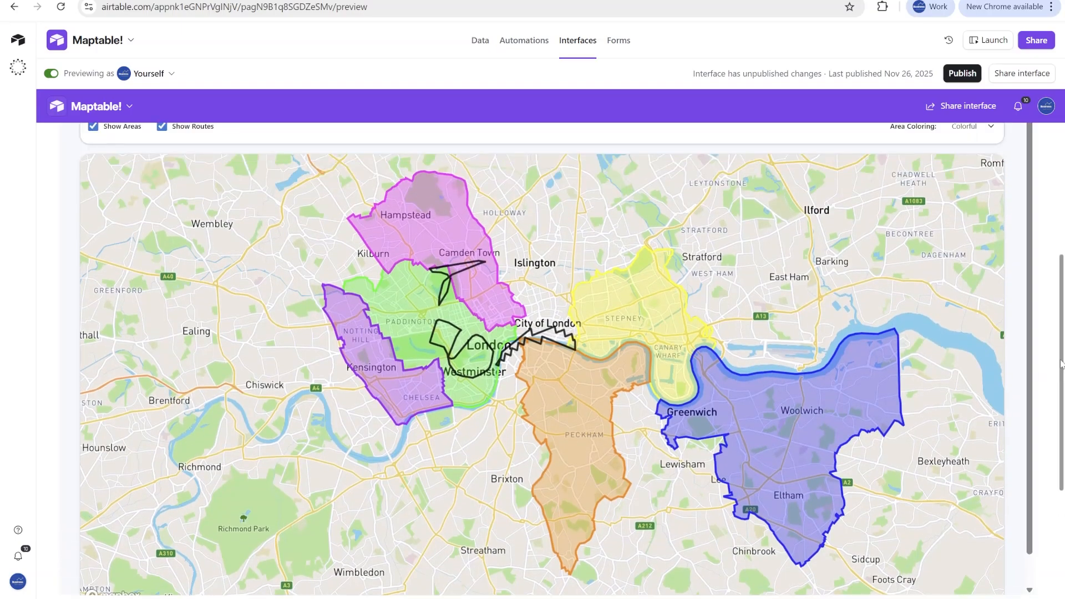
{"action": "scroll", "coordinate": [1045, 353], "scroll_direction": "up", "scroll_amount": 2}
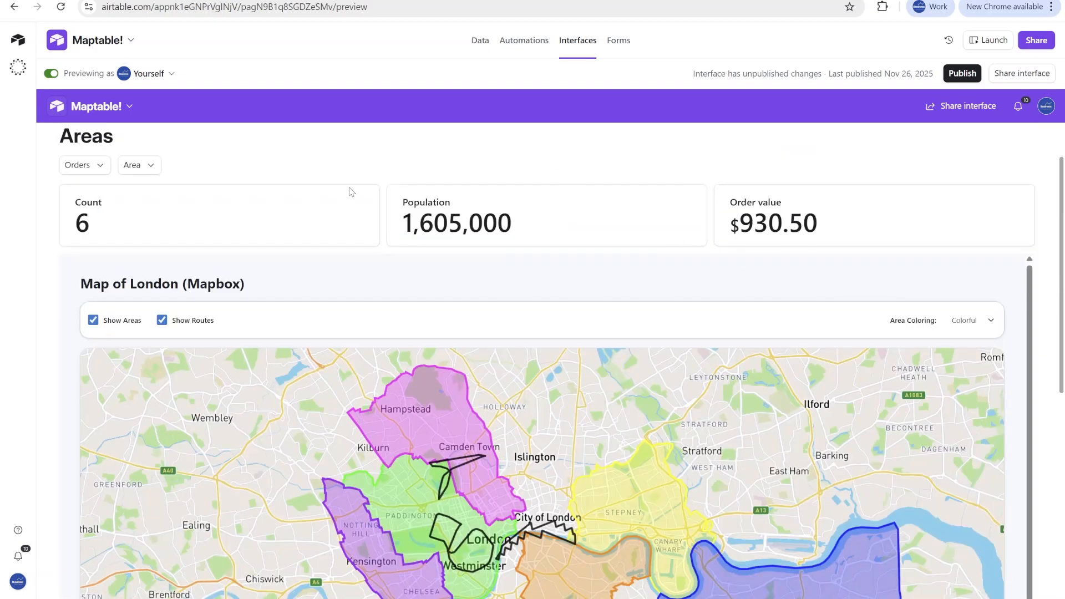
{"action": "scroll", "coordinate": [351, 191], "scroll_direction": "down", "scroll_amount": 1}
{"action": "scroll", "coordinate": [140, 245], "scroll_direction": "down", "scroll_amount": 4}
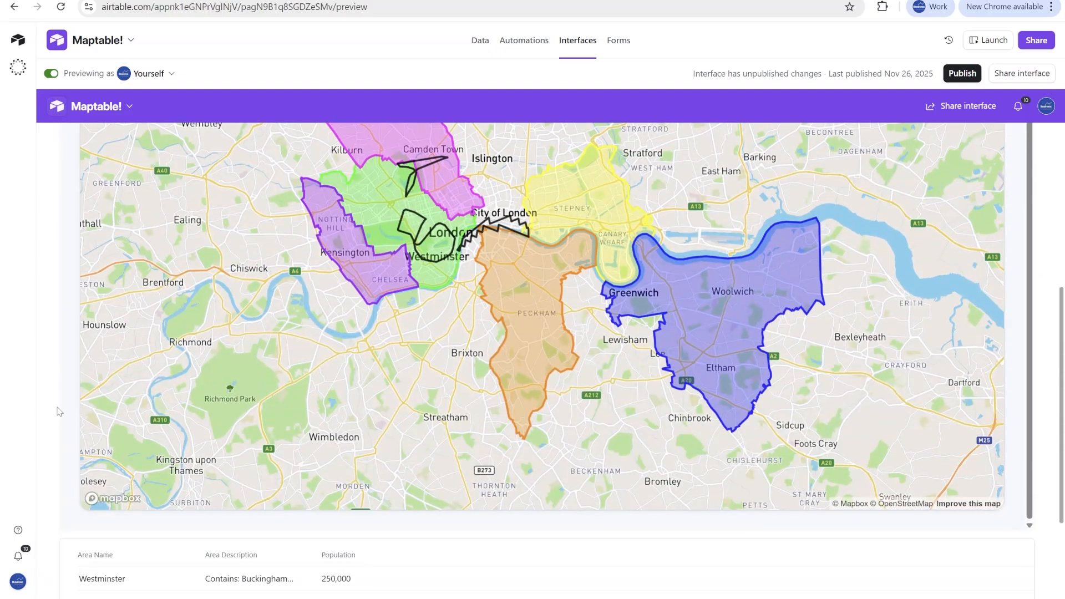
{"action": "scroll", "coordinate": [59, 411], "scroll_direction": "down", "scroll_amount": 2}
{"action": "scroll", "coordinate": [1037, 282], "scroll_direction": "up", "scroll_amount": 5}
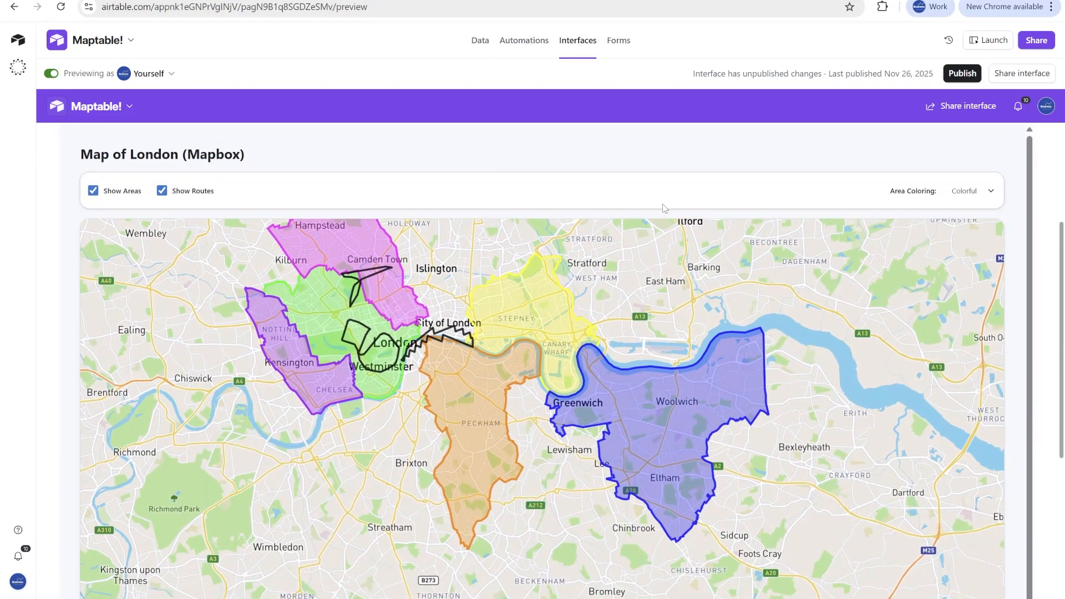
{"action": "left_click_drag", "start_coordinate": [392, 311], "coordinate": [390, 374]}
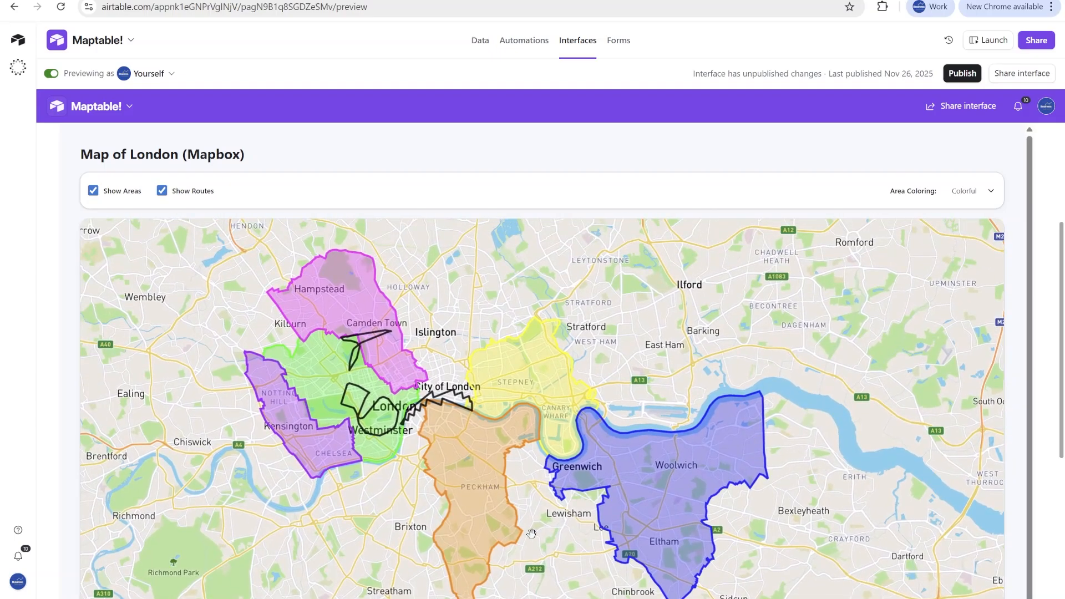
{"action": "scroll", "coordinate": [584, 438], "scroll_direction": "up", "scroll_amount": 5}
{"action": "left_click_drag", "start_coordinate": [236, 254], "coordinate": [351, 278]}
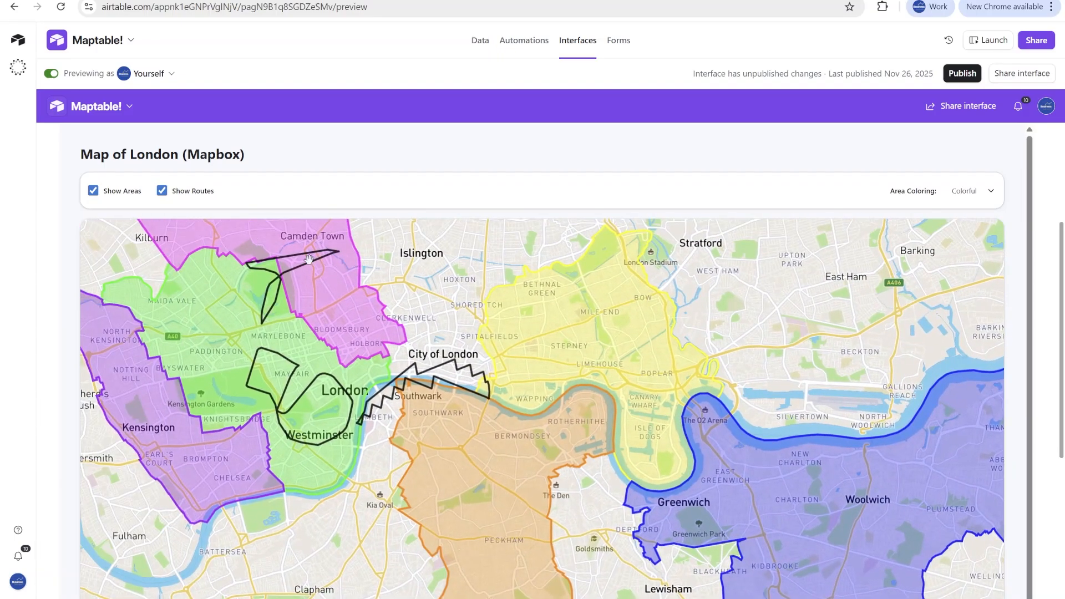
{"action": "scroll", "coordinate": [1053, 283], "scroll_direction": "down", "scroll_amount": 5}
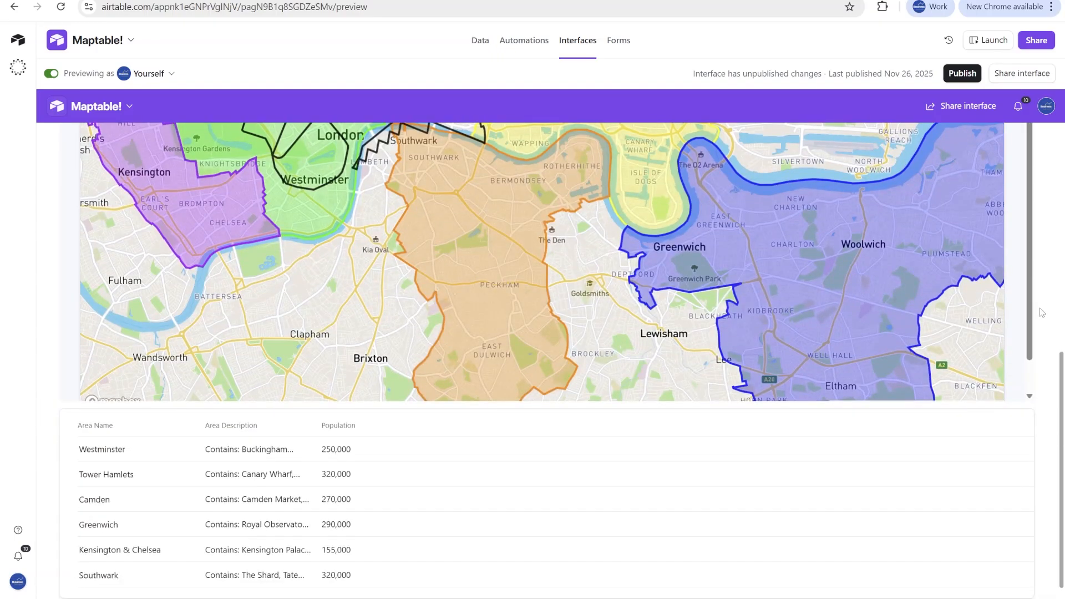
{"action": "scroll", "coordinate": [1043, 312], "scroll_direction": "up", "scroll_amount": 4}
{"action": "scroll", "coordinate": [561, 250], "scroll_direction": "up", "scroll_amount": 1}
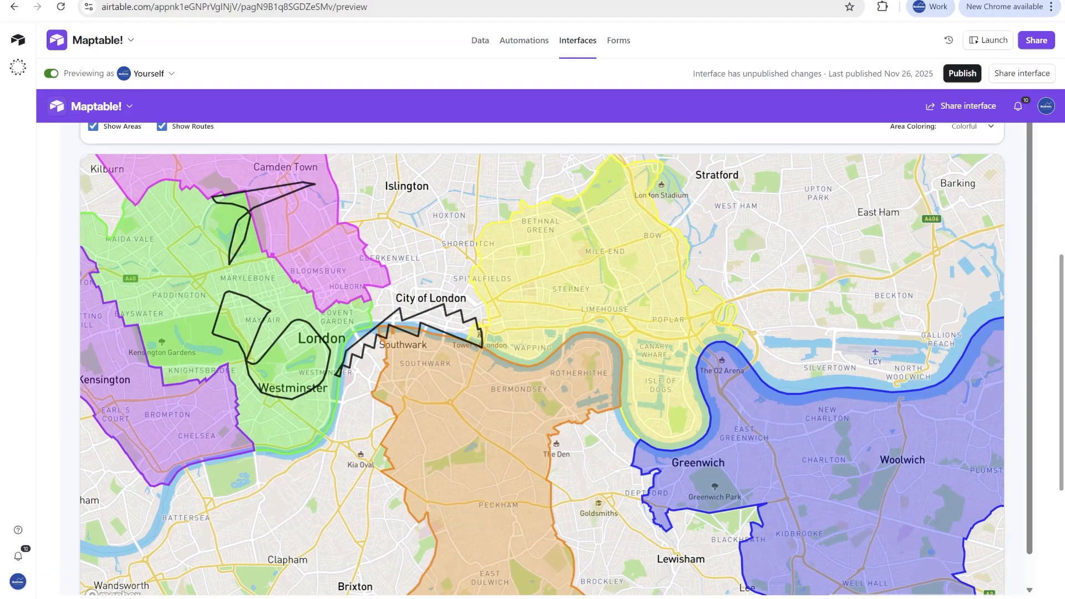
- Switch to the shared Maptable! base and close its Extensions pane
{"action": "left_click", "coordinate": [261, 0]}
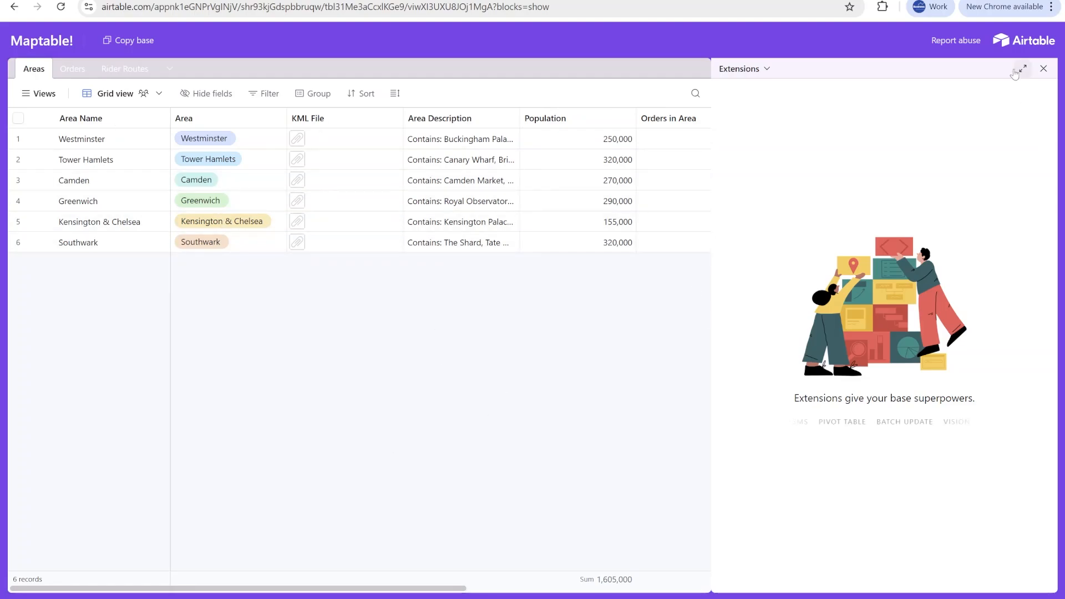
{"action": "left_click", "coordinate": [1044, 69]}
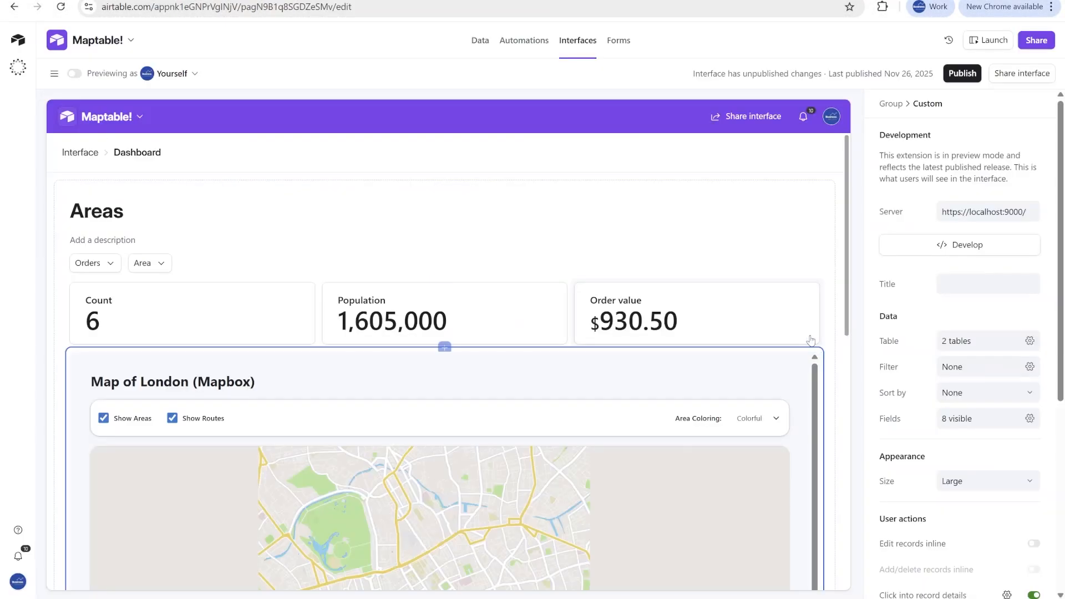
- Review the map's custom properties, including the Mapbox API key field, and the map and area list in the dashboard editor
{"action": "scroll", "coordinate": [929, 491], "scroll_direction": "down", "scroll_amount": 3}
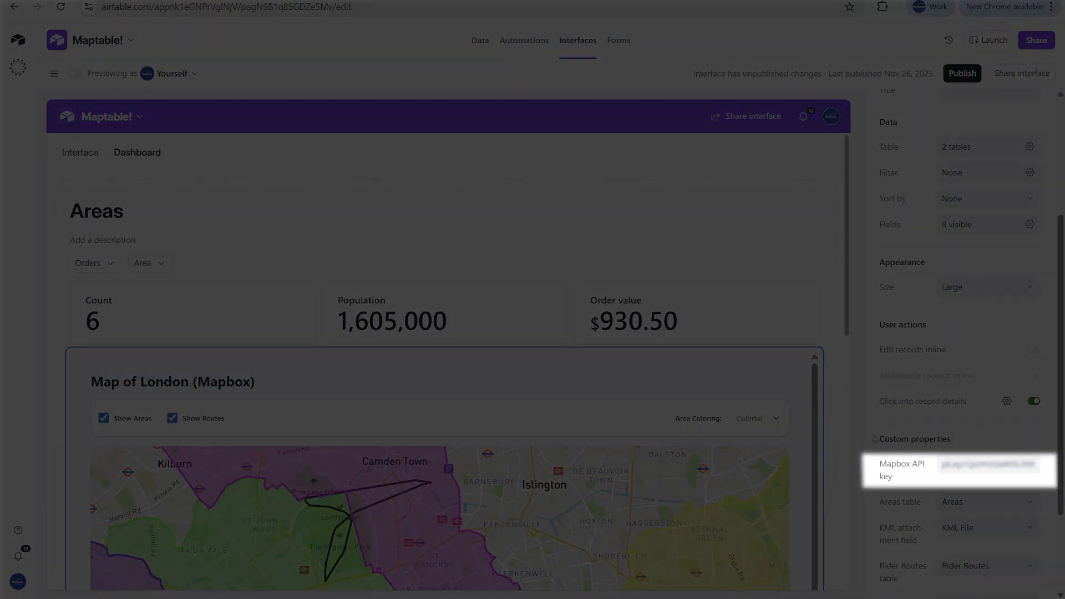
{"action": "scroll", "coordinate": [479, 228], "scroll_direction": "down", "scroll_amount": 3}
{"action": "scroll", "coordinate": [389, 333], "scroll_direction": "up", "scroll_amount": 3}
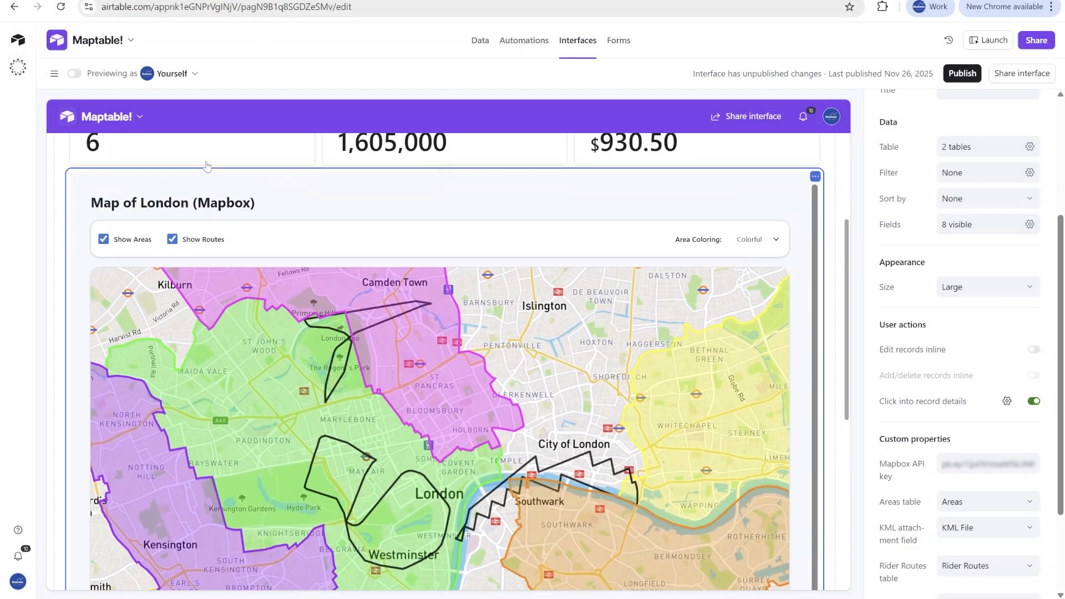
{"action": "scroll", "coordinate": [93, 442], "scroll_direction": "down", "scroll_amount": 4}
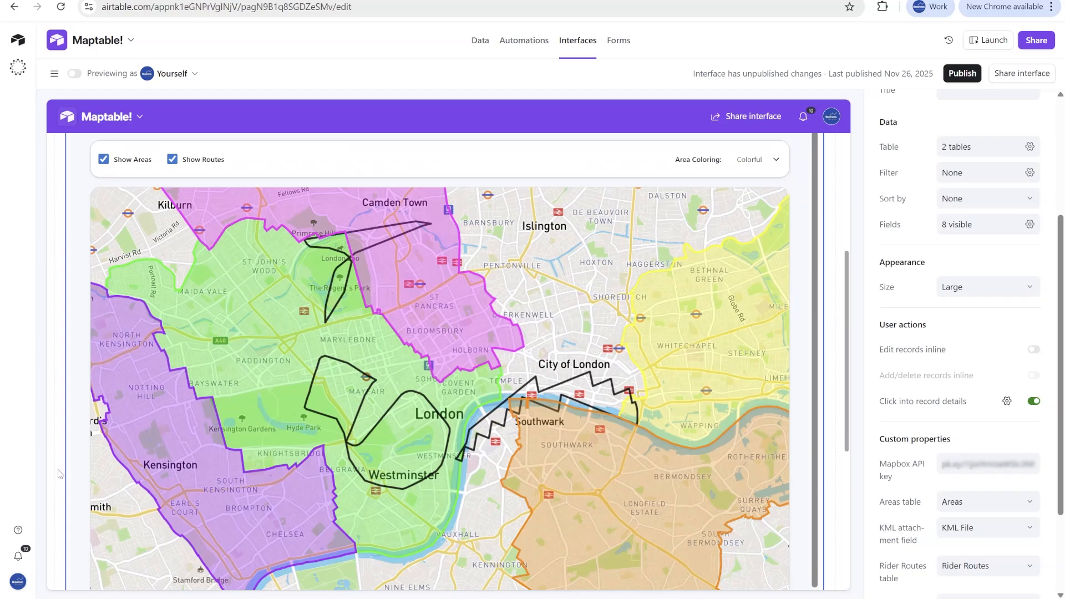
{"action": "scroll", "coordinate": [60, 474], "scroll_direction": "down", "scroll_amount": 3}
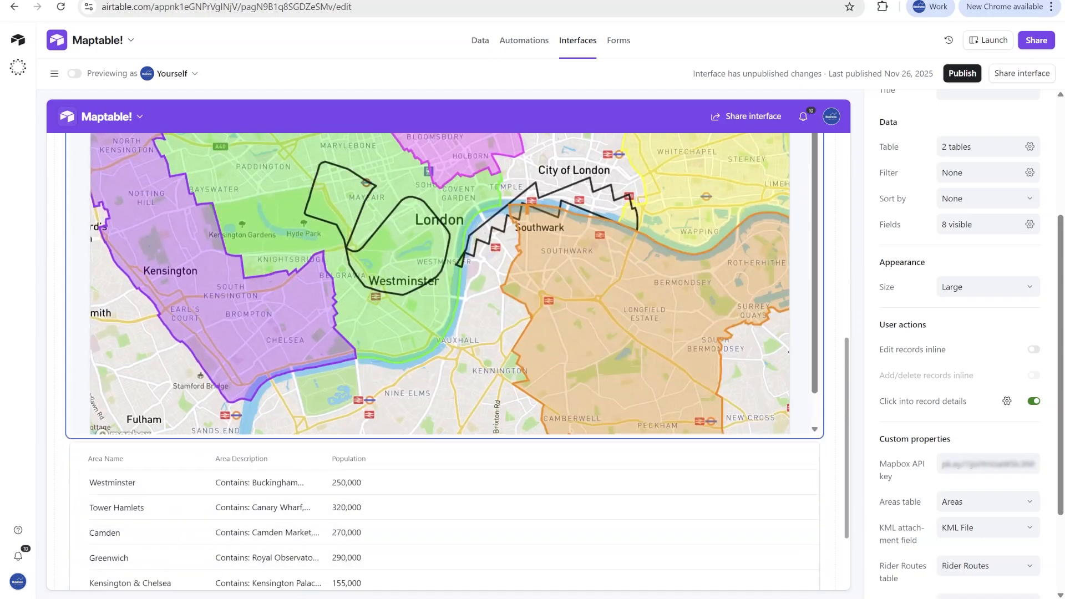
{"action": "scroll", "coordinate": [323, 82], "scroll_direction": "up", "scroll_amount": 3}
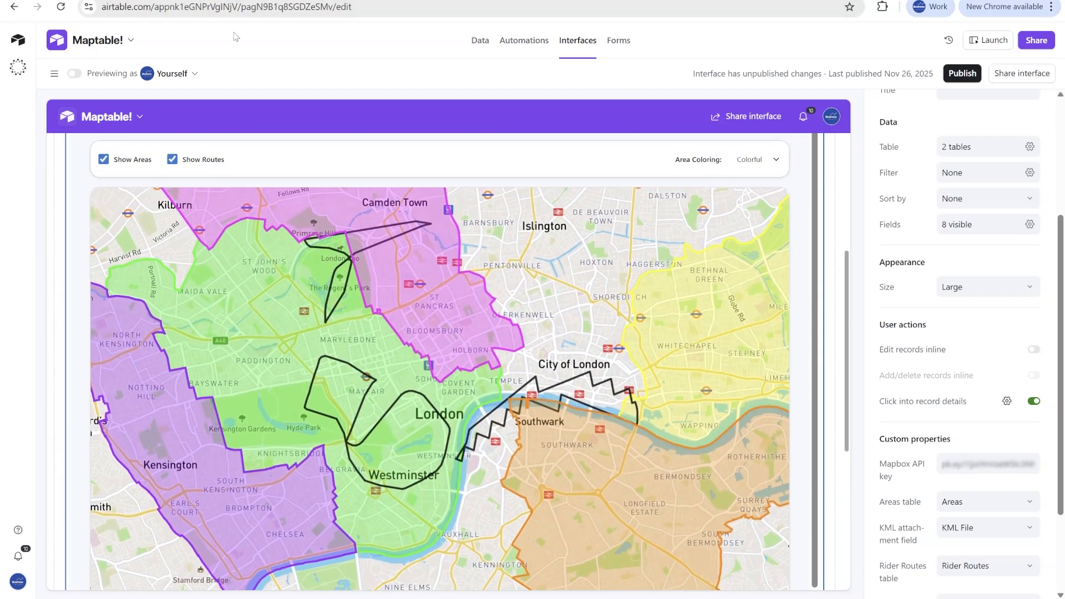
- Preview the dashboard again and look over the map with both areas and rider routes
{"action": "left_click", "coordinate": [73, 77]}
{"action": "scroll", "coordinate": [648, 207], "scroll_direction": "down", "scroll_amount": 3}
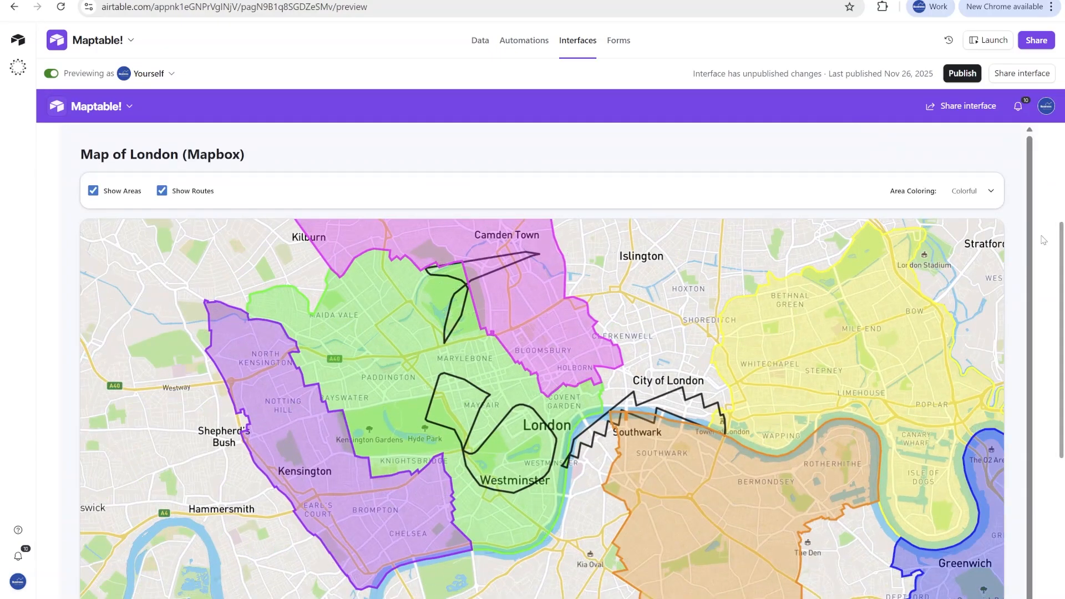
{"action": "scroll", "coordinate": [1043, 243], "scroll_direction": "down", "scroll_amount": 2}
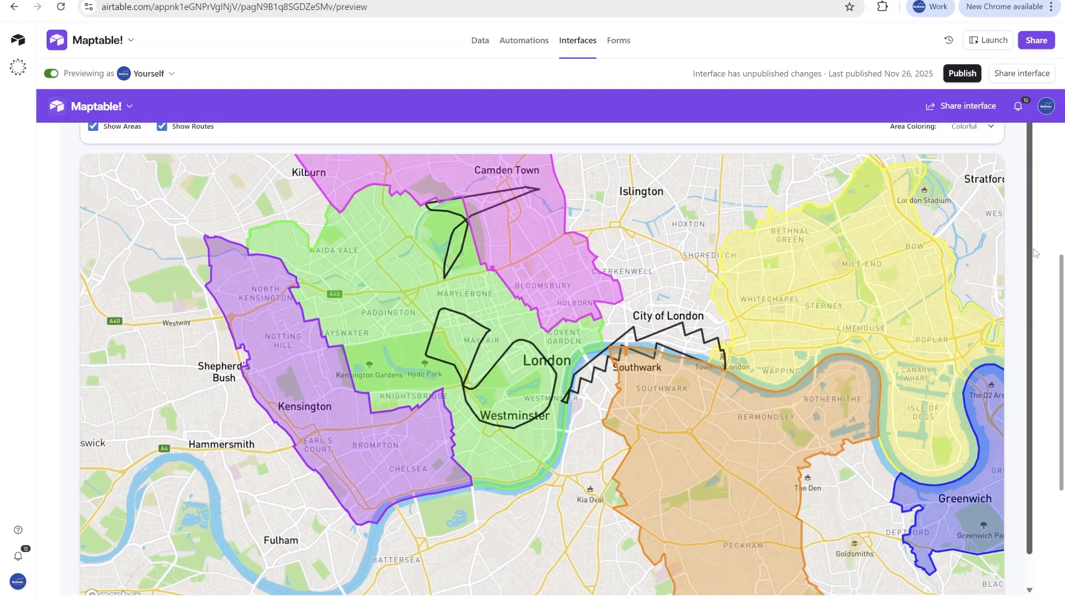